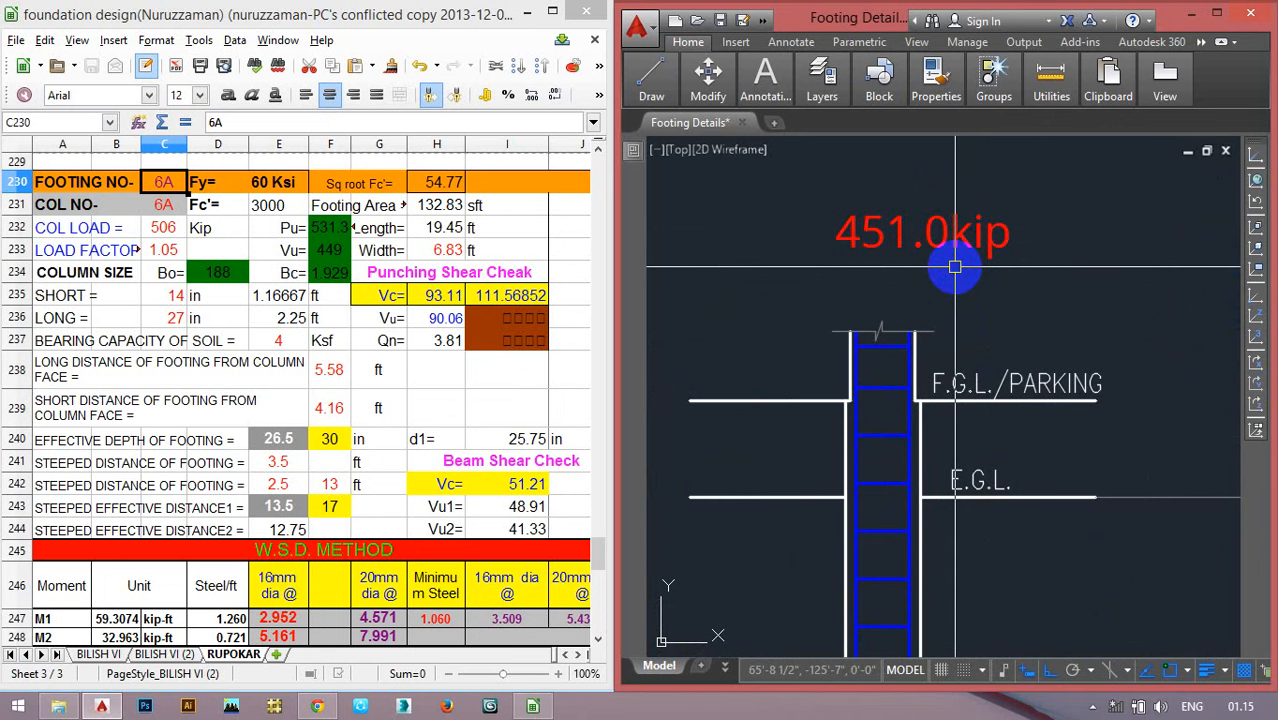
Examine the footing sections and plans in the drawing, including column load labels and the F03 details.
scroll(955, 267, down, 8)
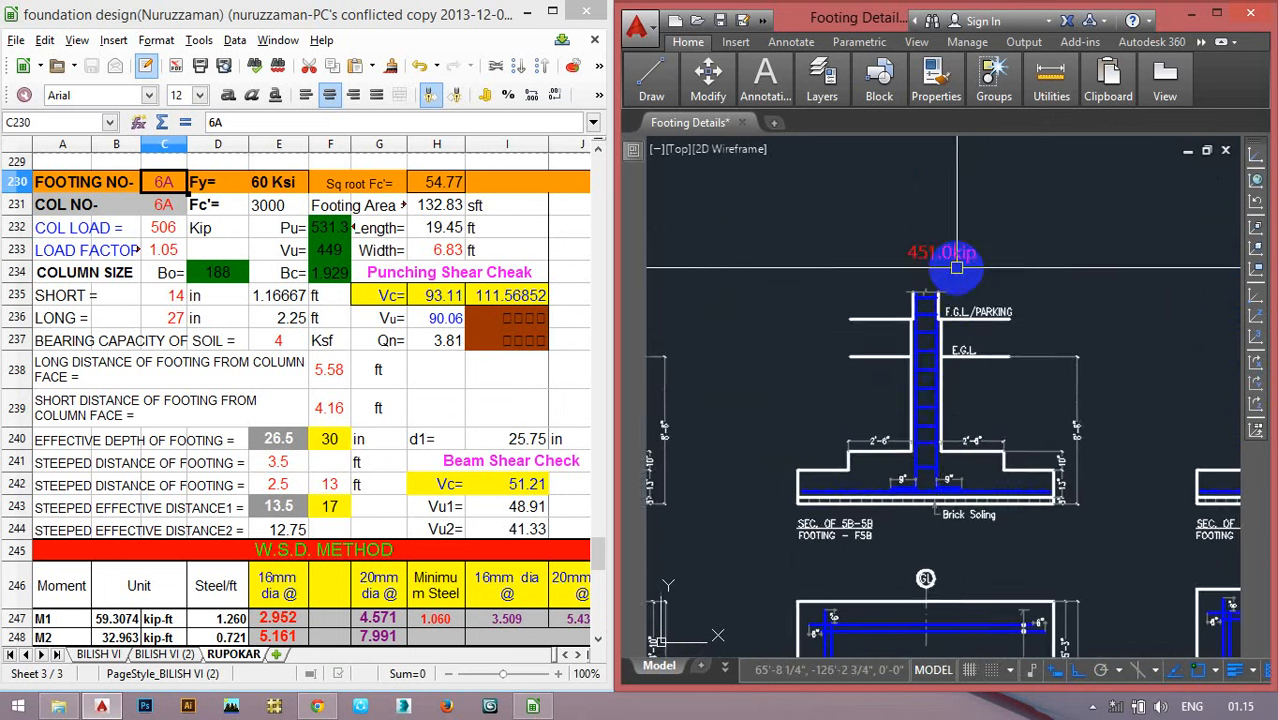
scroll(955, 410, up, 6)
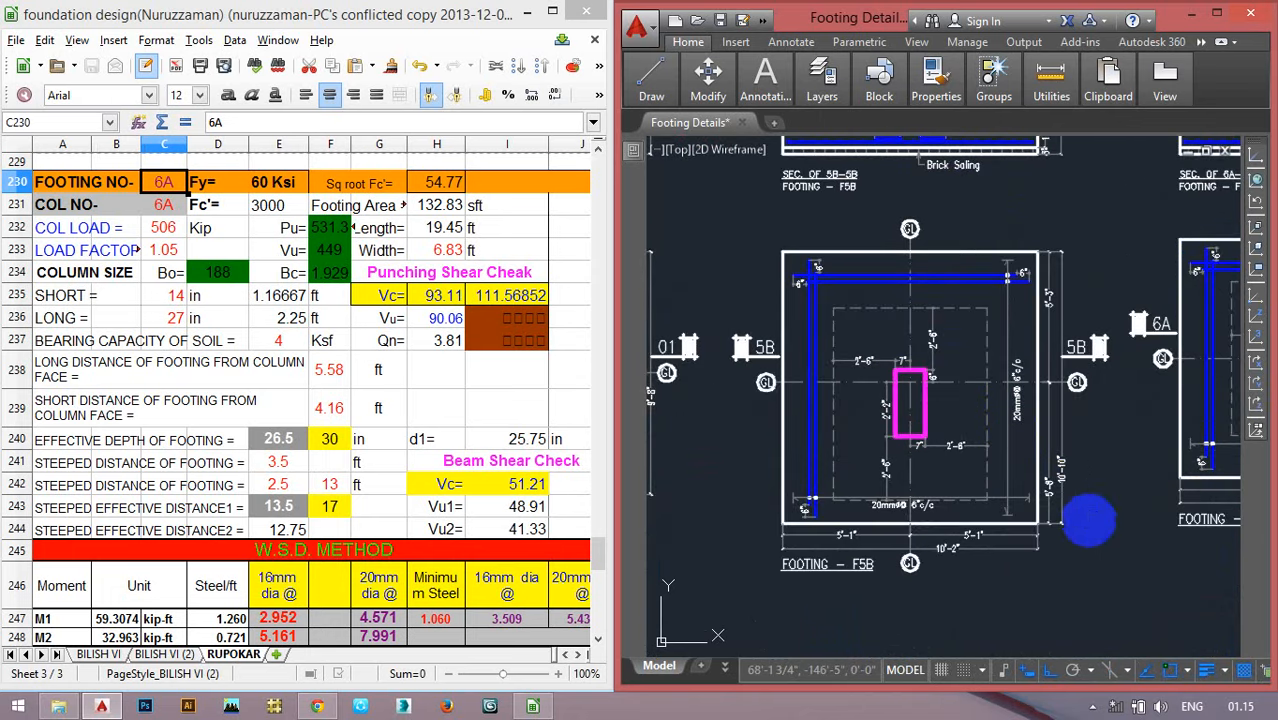
scroll(1085, 521, down, 4)
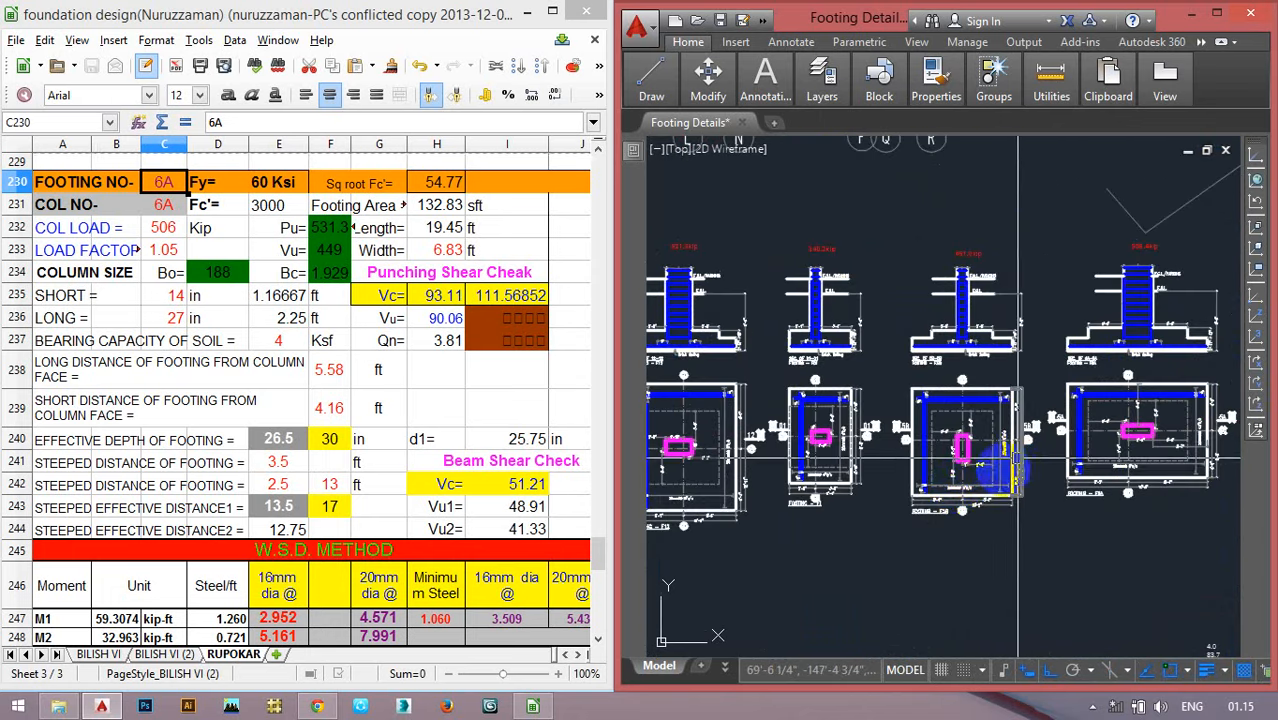
mouse_move(1071, 477)
mouse_down()
mouse_move(1272, 479)
mouse_move(987, 482)
mouse_up()
scroll(1012, 441, down, 2)
drag(907, 445, 1190, 445)
scroll(825, 437, up, 2)
drag(983, 469, 996, 519)
scroll(996, 519, up, 2)
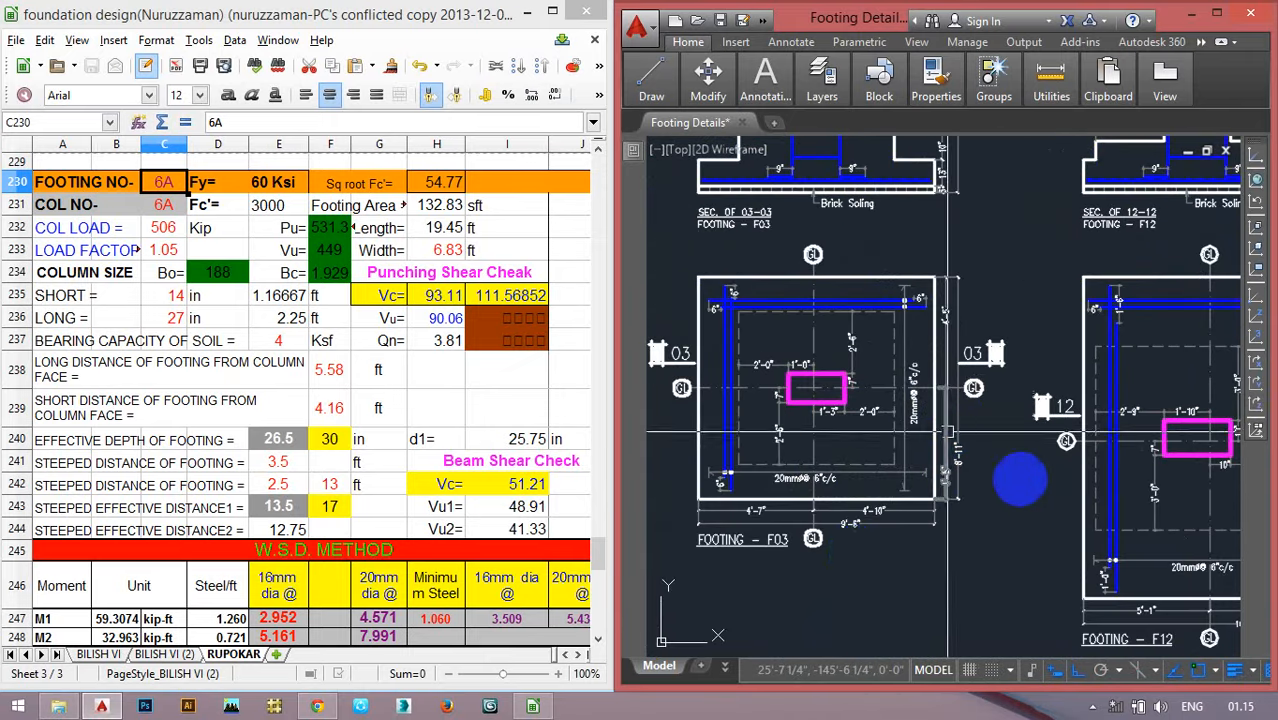
scroll(853, 556, up, 2)
scroll(867, 560, down, 4)
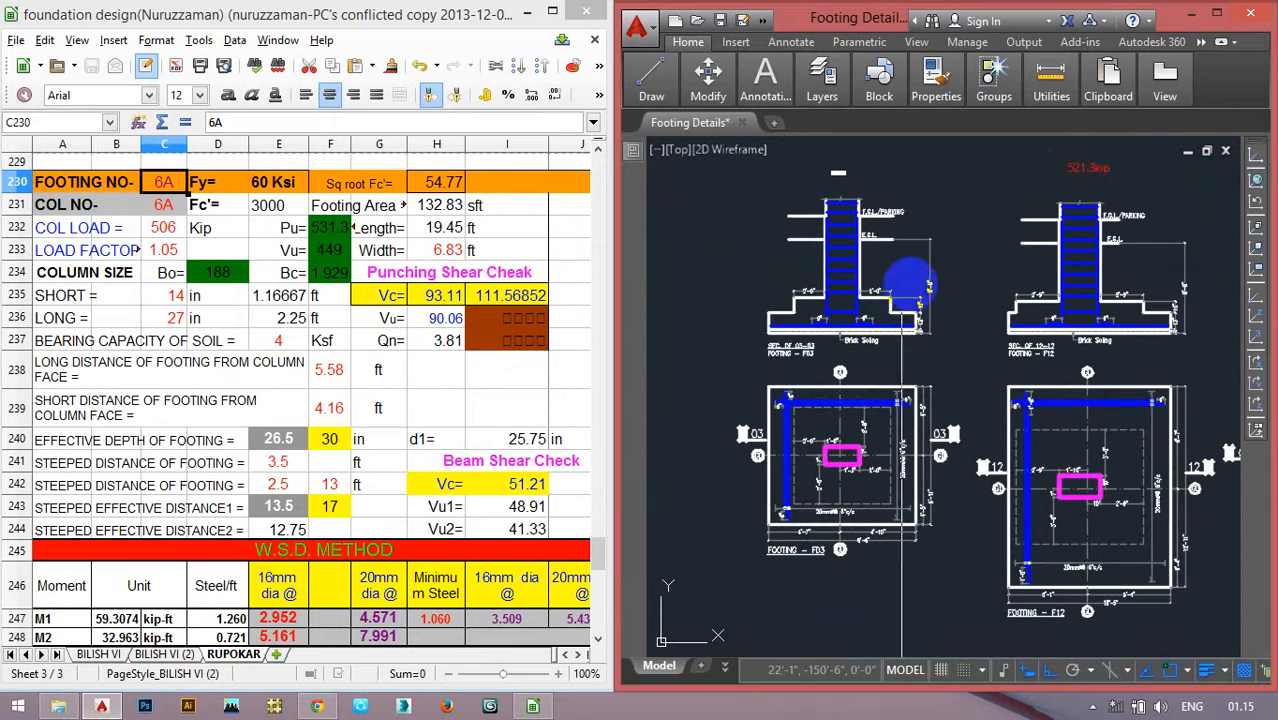
scroll(905, 288, up, 2)
scroll(889, 327, down, 2)
scroll(826, 170, up, 4)
scroll(795, 248, down, 2)
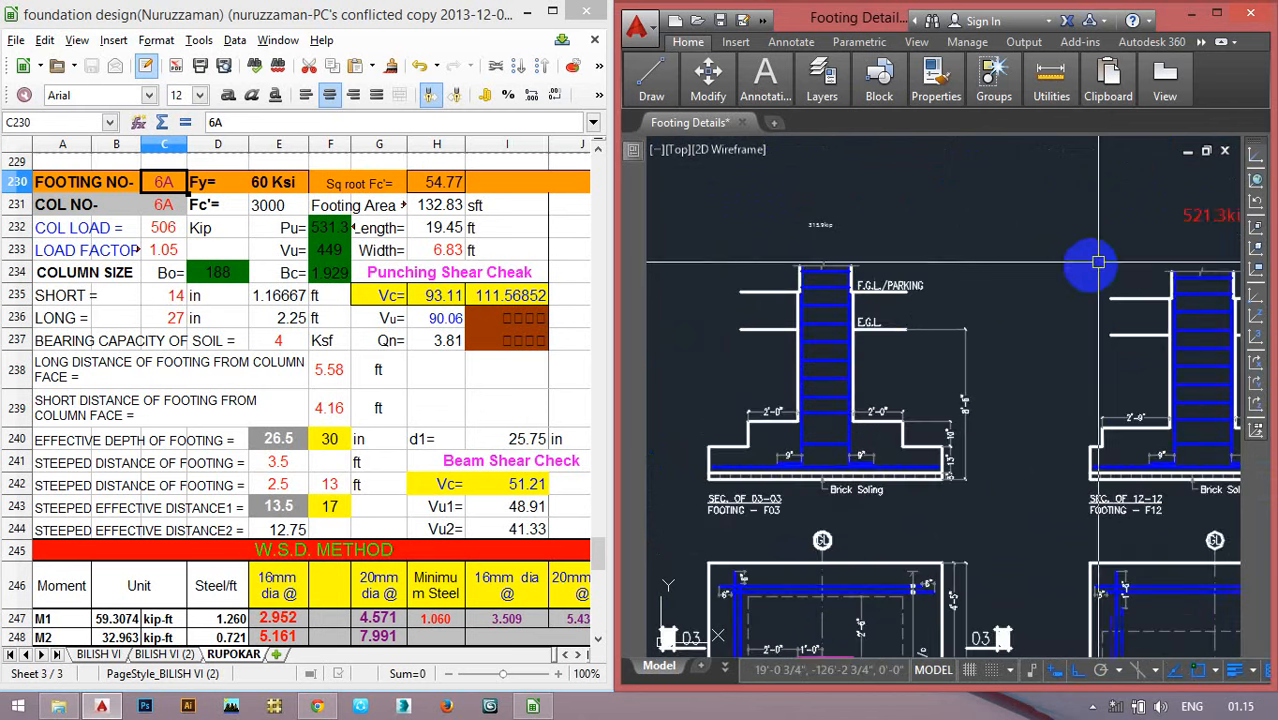
Match the F03 column load label's properties to the red 521.3kip label above section 12-12.
drag(1210, 224, 1131, 250)
click(936, 90)
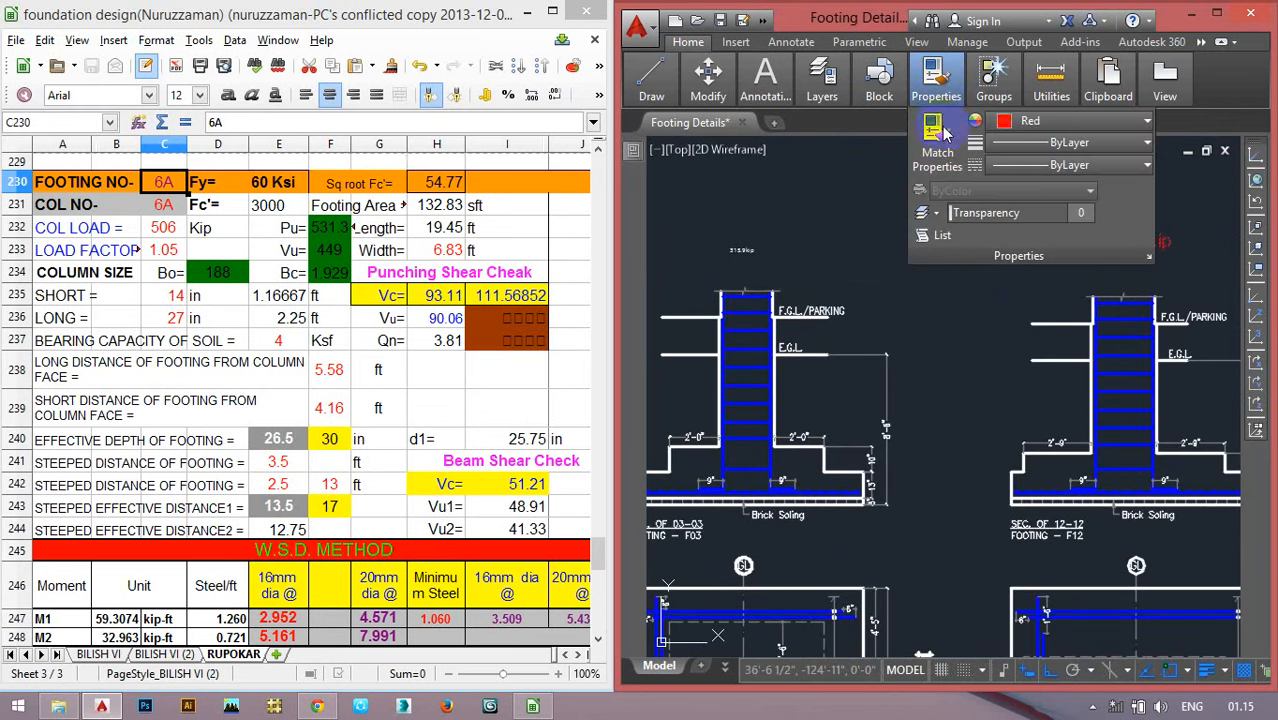
click(937, 140)
scroll(905, 290, down, 4)
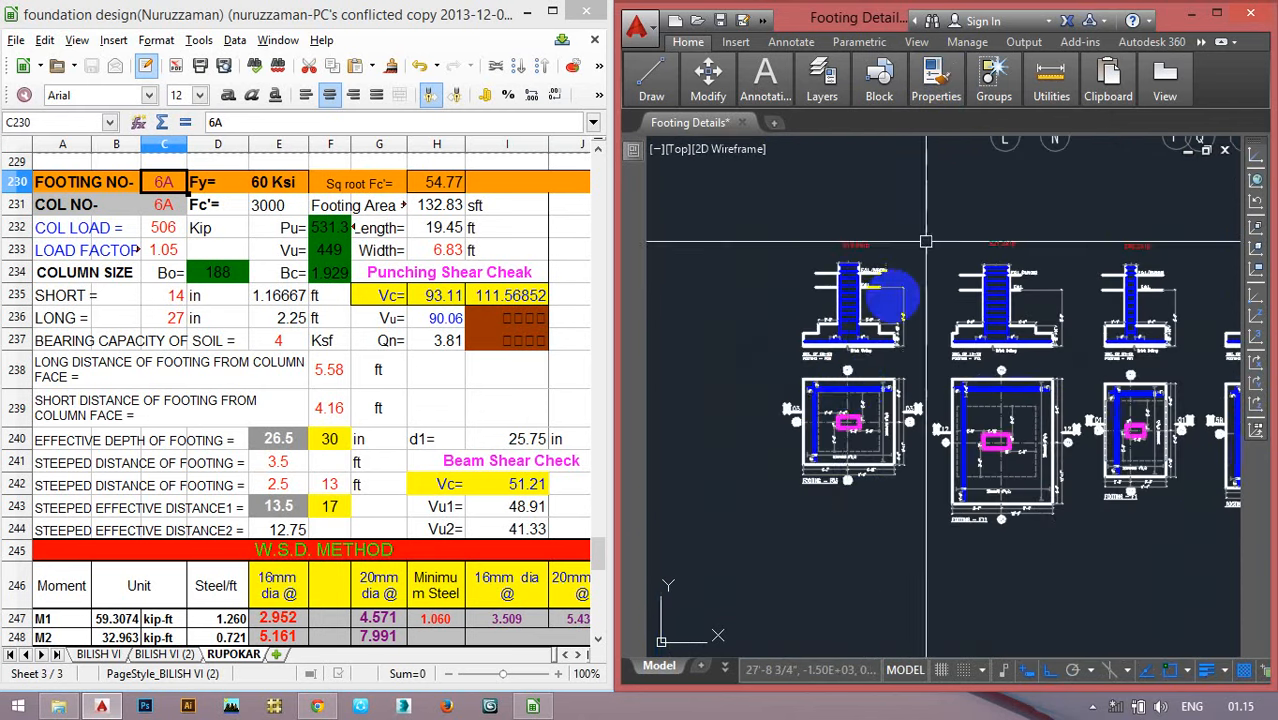
drag(907, 294, 905, 321)
key(Escape)
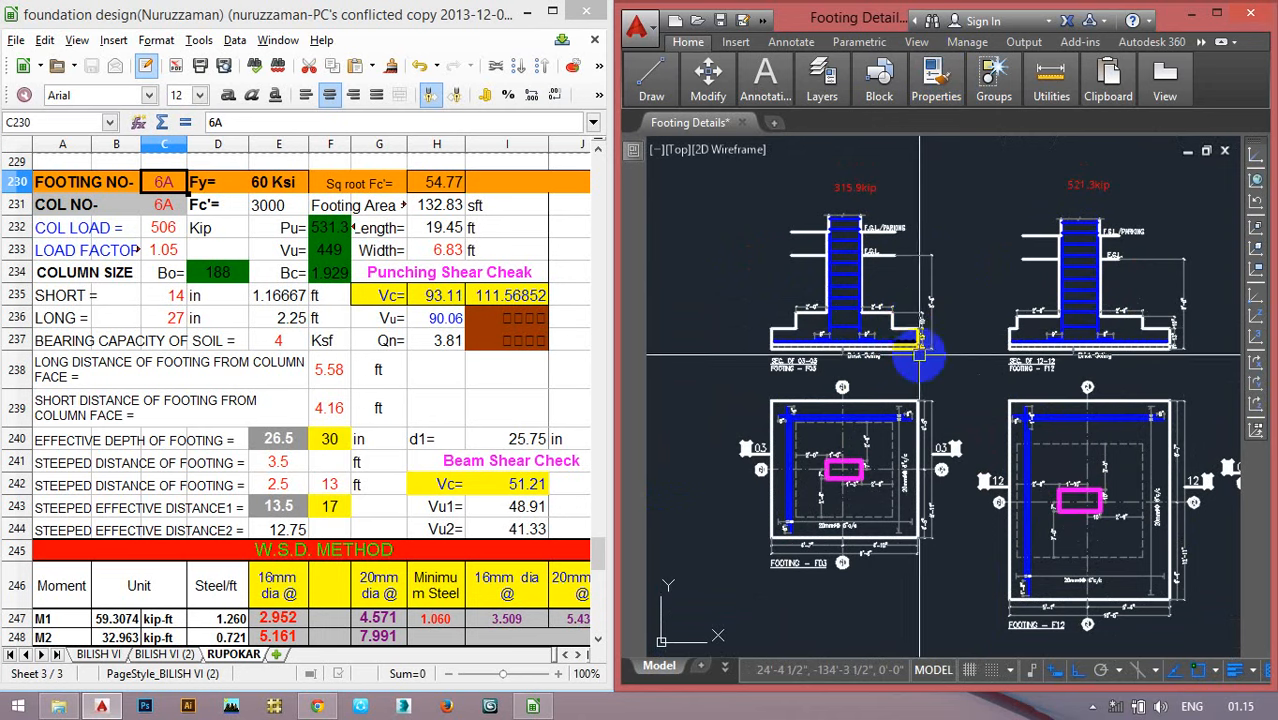
Switch to the footing design spreadsheet and set the footing number to F 03 and column number to C 03.
scroll(843, 562, up, 4)
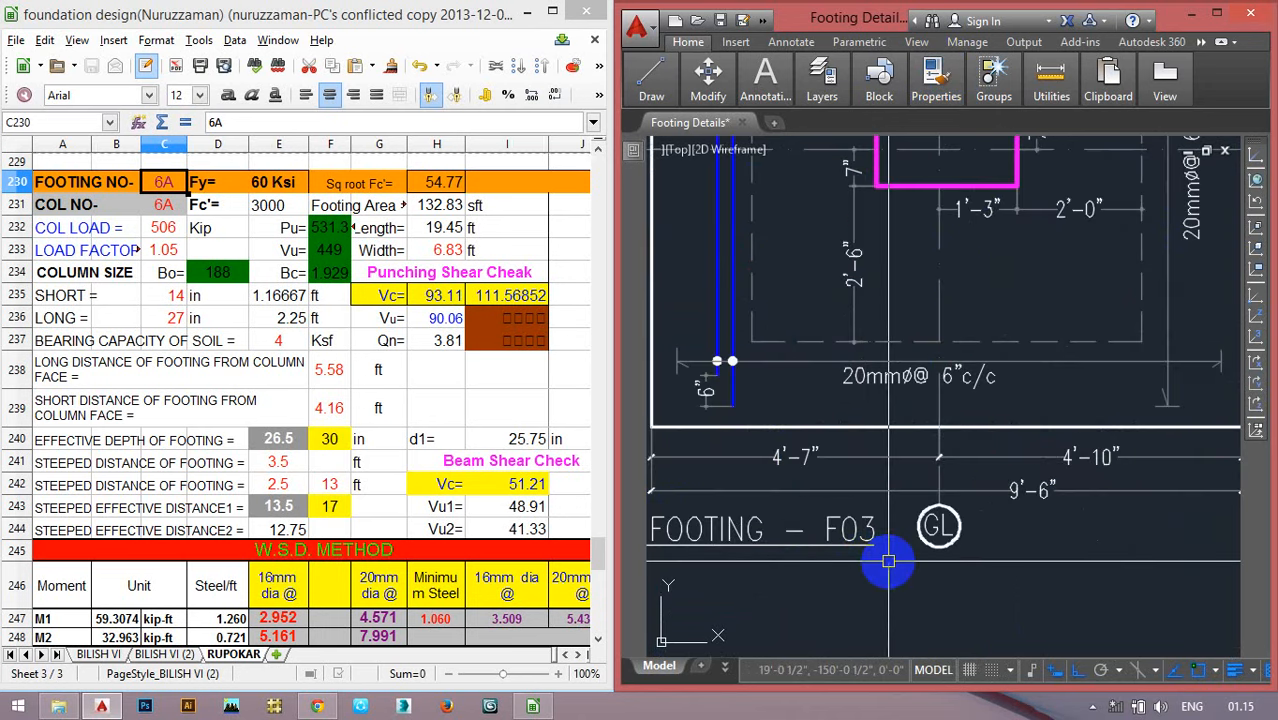
scroll(889, 562, down, 4)
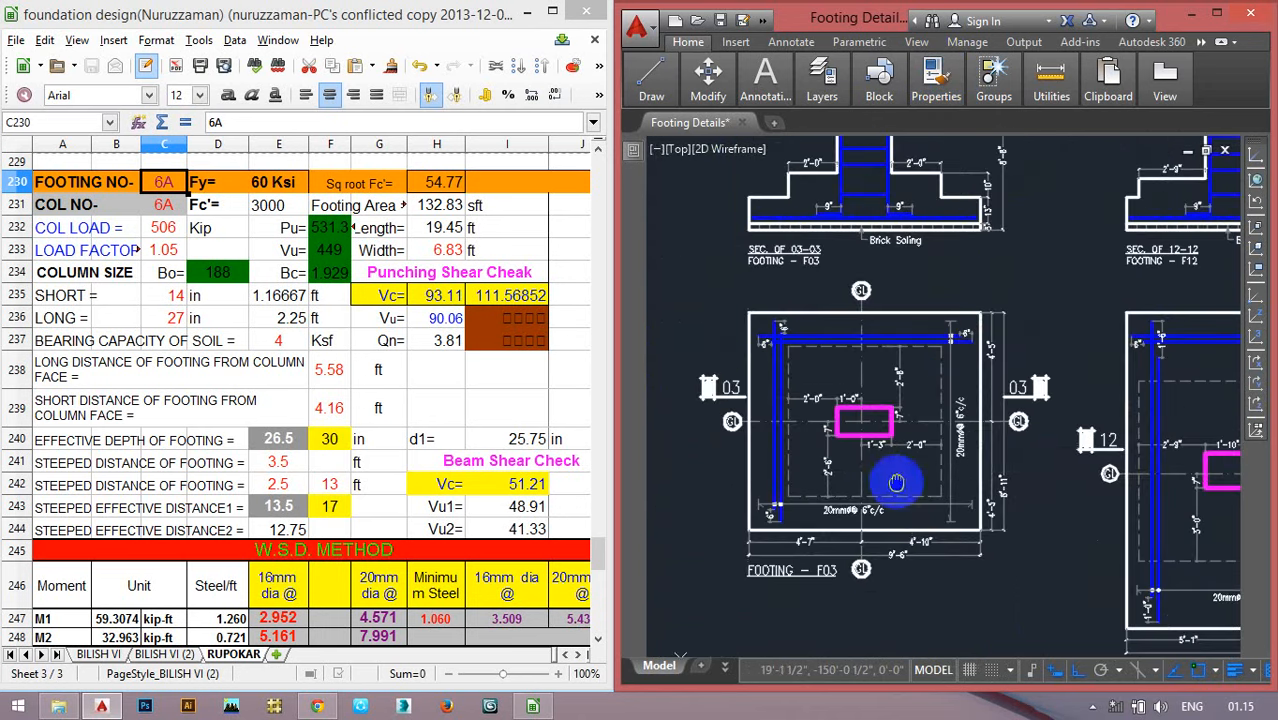
click(167, 188)
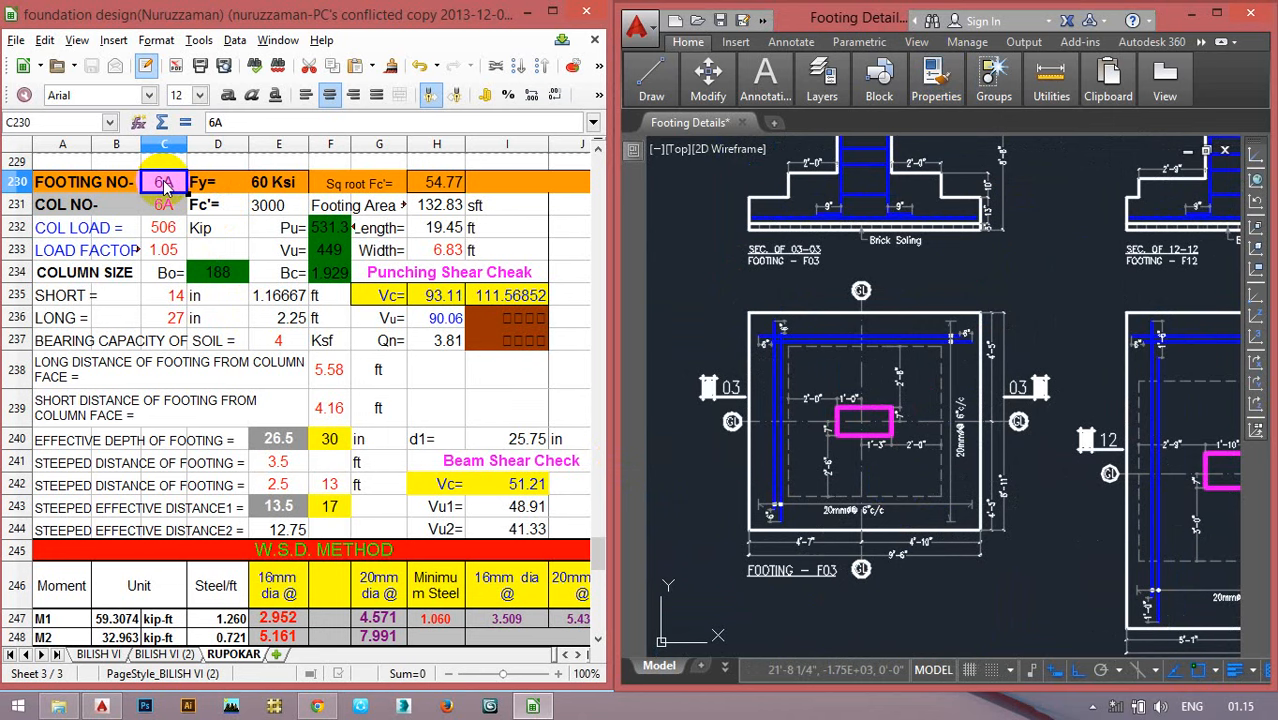
text(3)
key(Return)
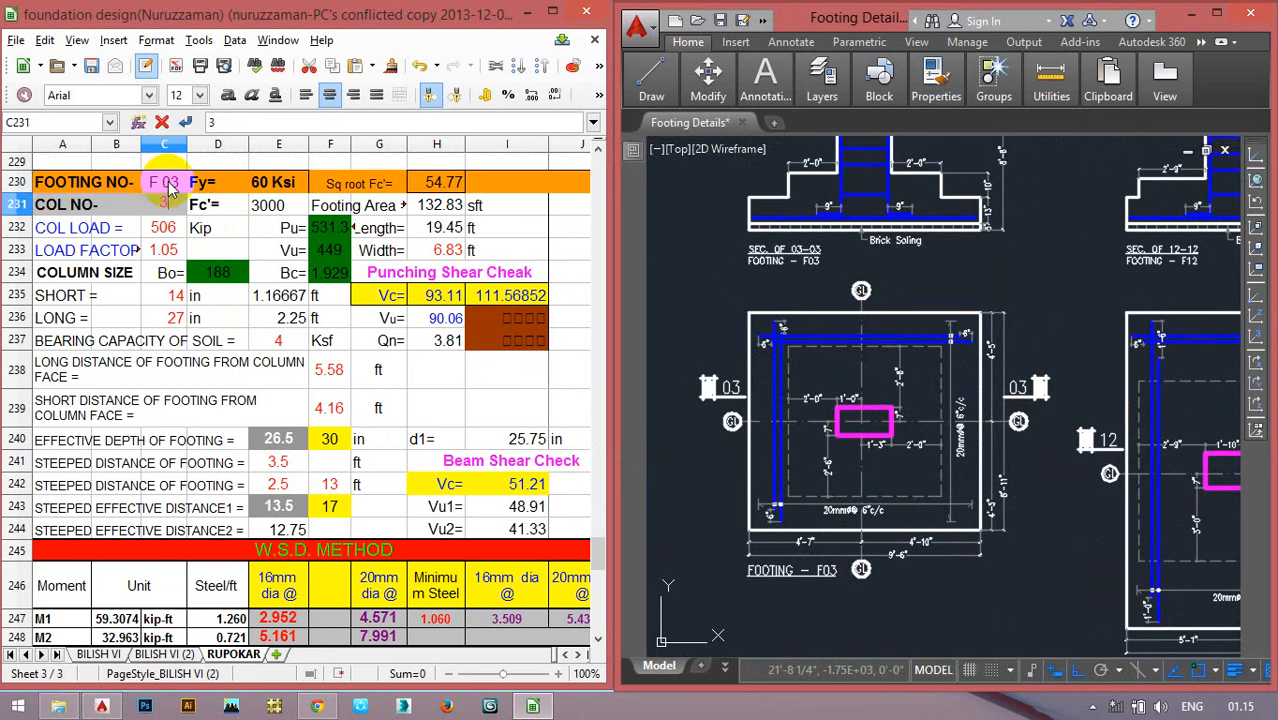
text(3)
key(Return)
Set the column load in the spreadsheet to 315.9 kip, as labelled above the F03 section.
scroll(857, 190, down, 4)
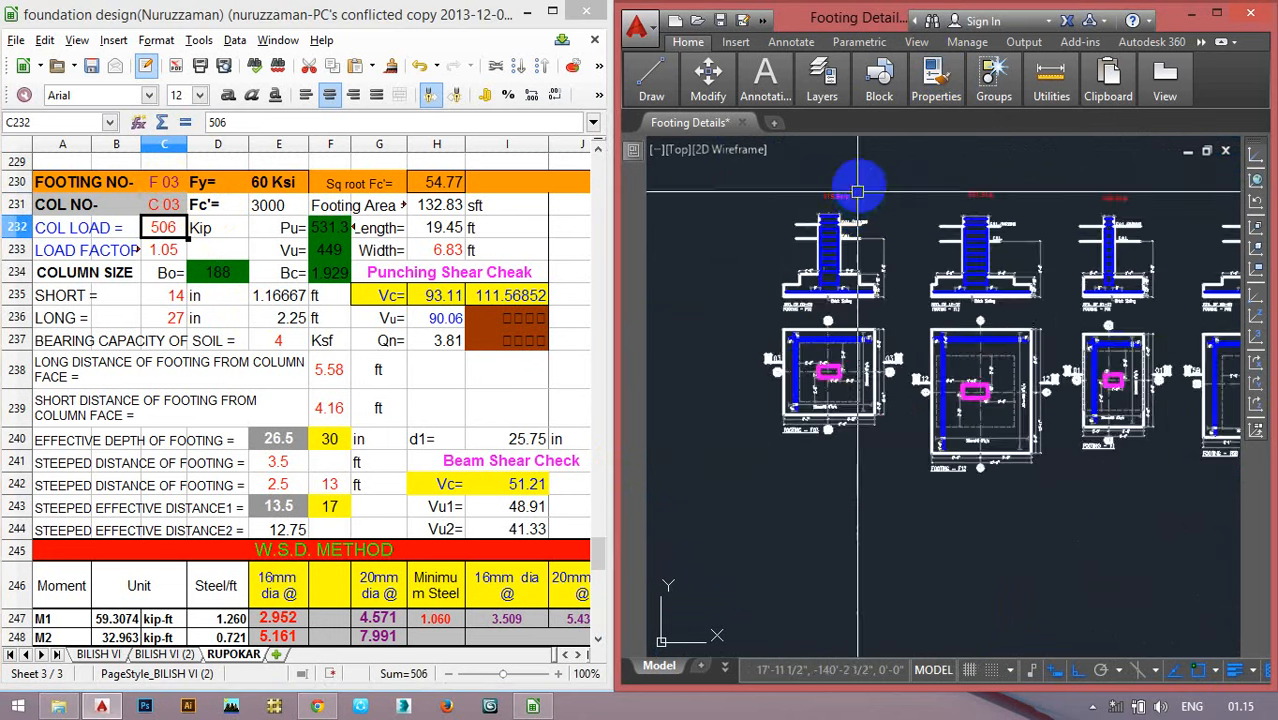
scroll(857, 190, up, 4)
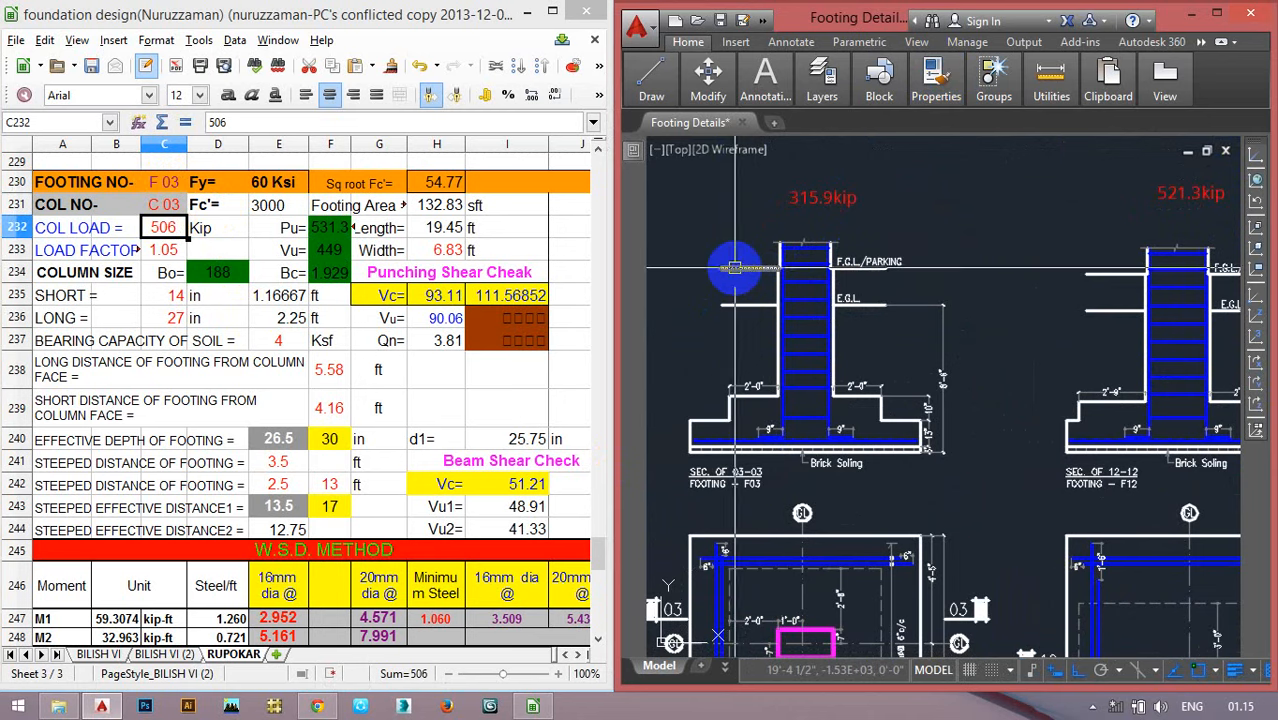
click(170, 232)
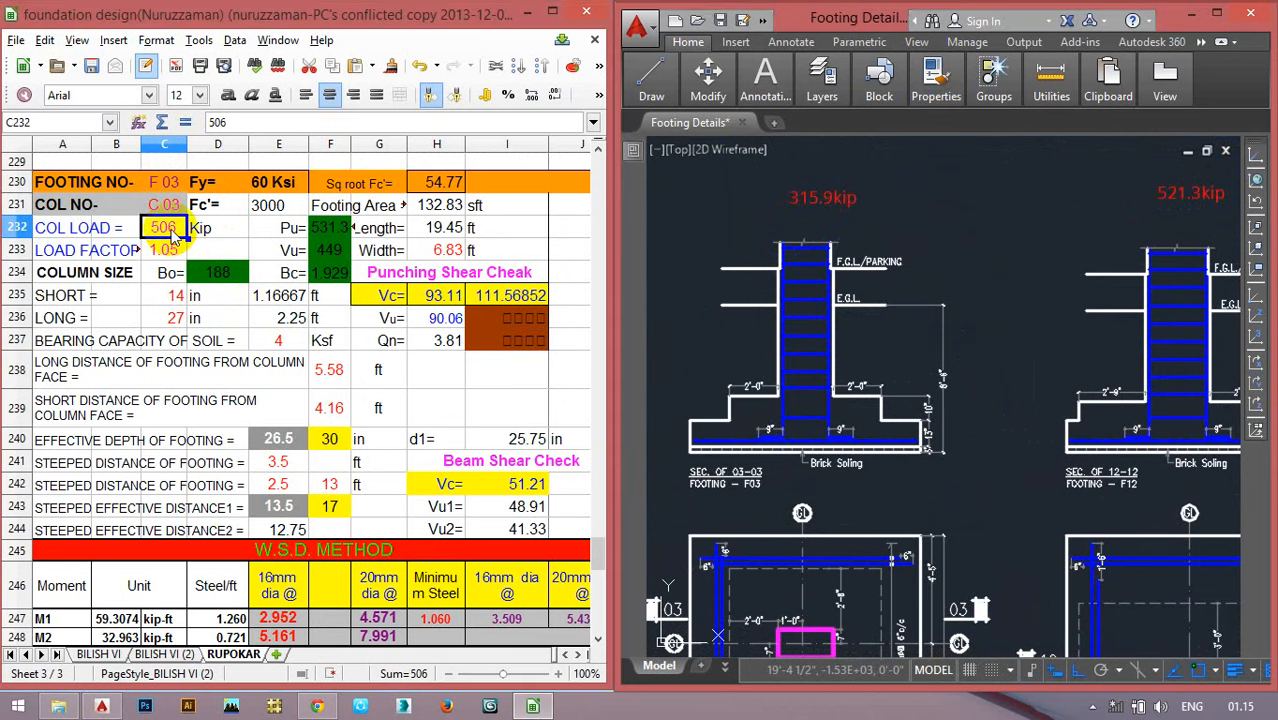
text(315.9)
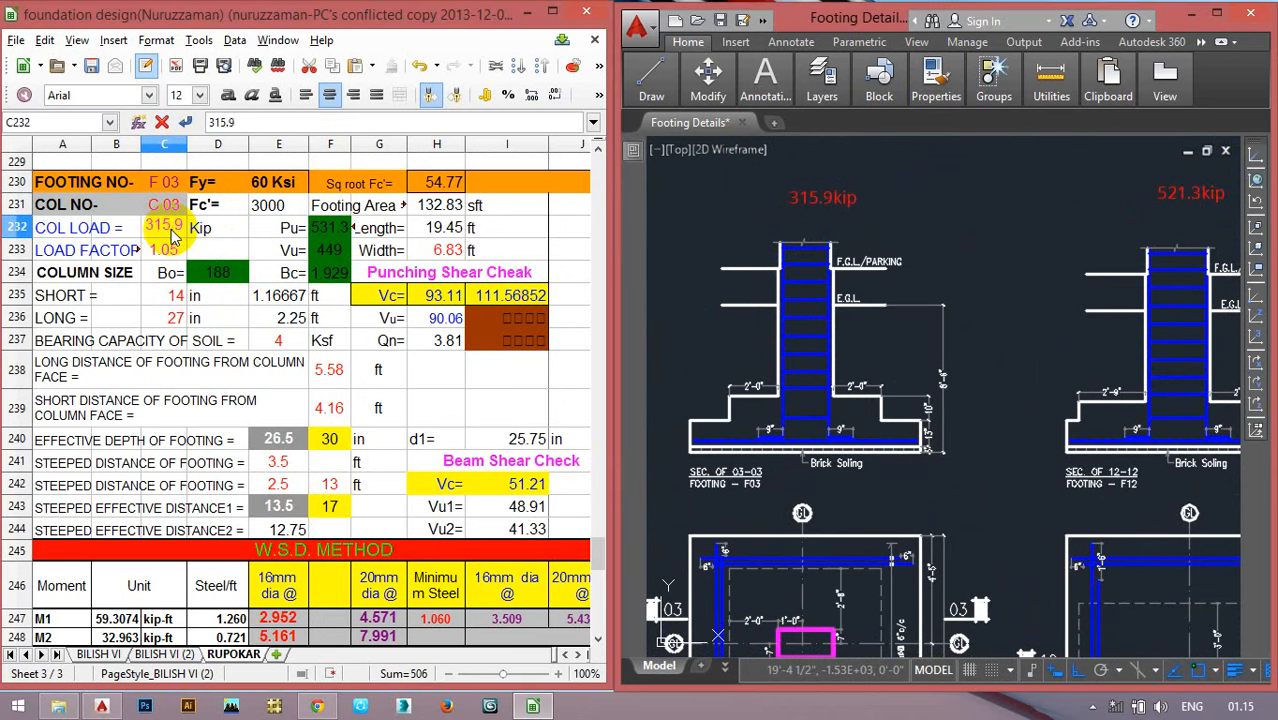
key(Return)
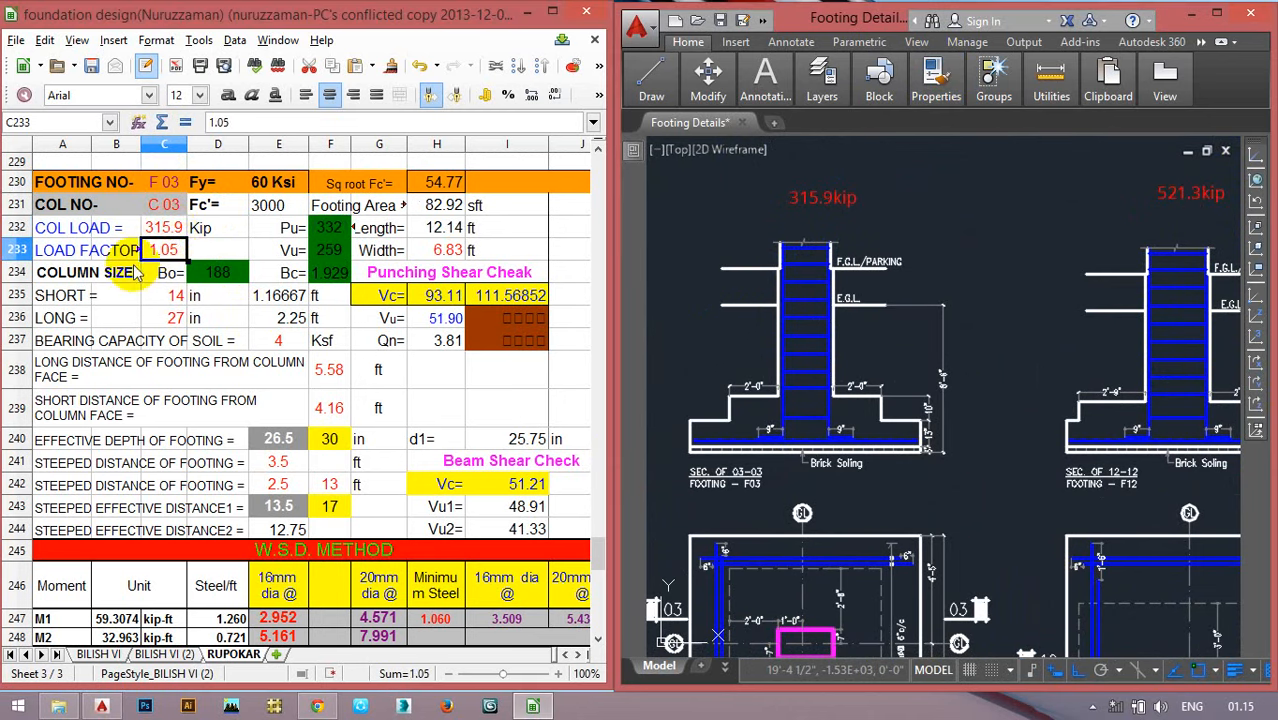
Add a vertical dimension from the column's upper face to the footing's upper edge in the F03 plan, based on the 2'-6" dimension.
click(995, 250)
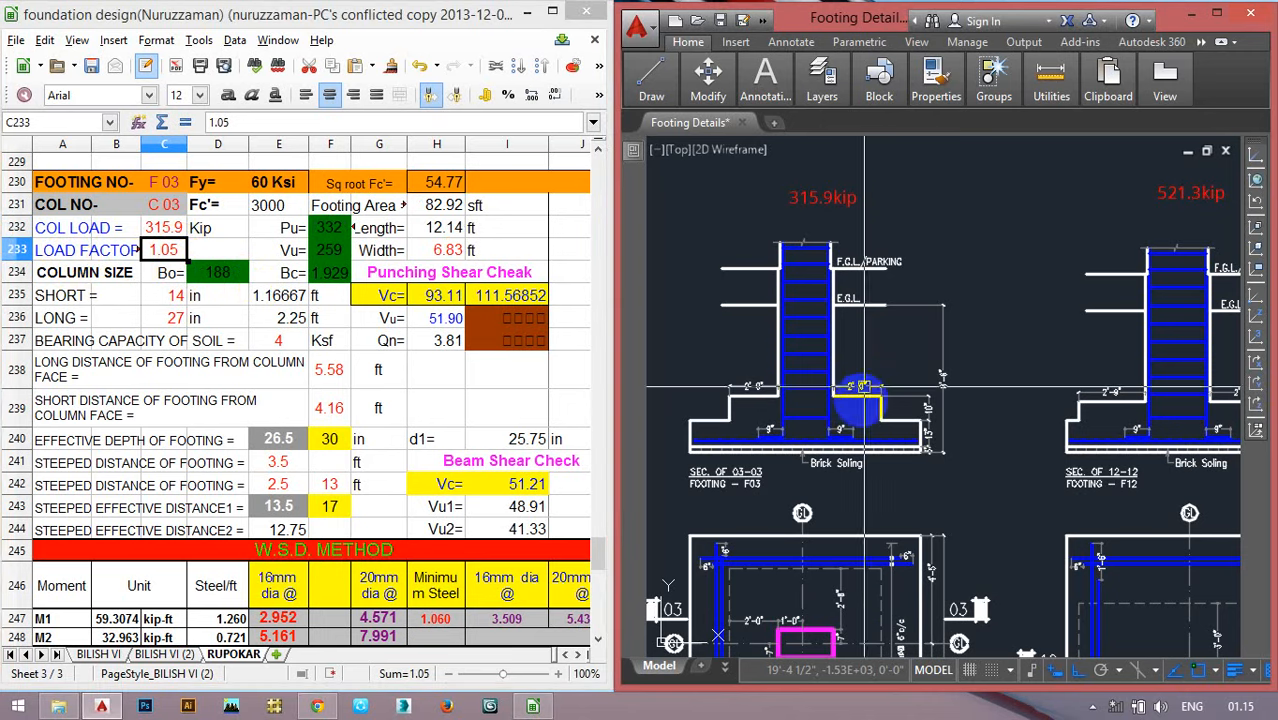
drag(860, 402, 893, 251)
drag(879, 457, 890, 350)
scroll(890, 357, up, 3)
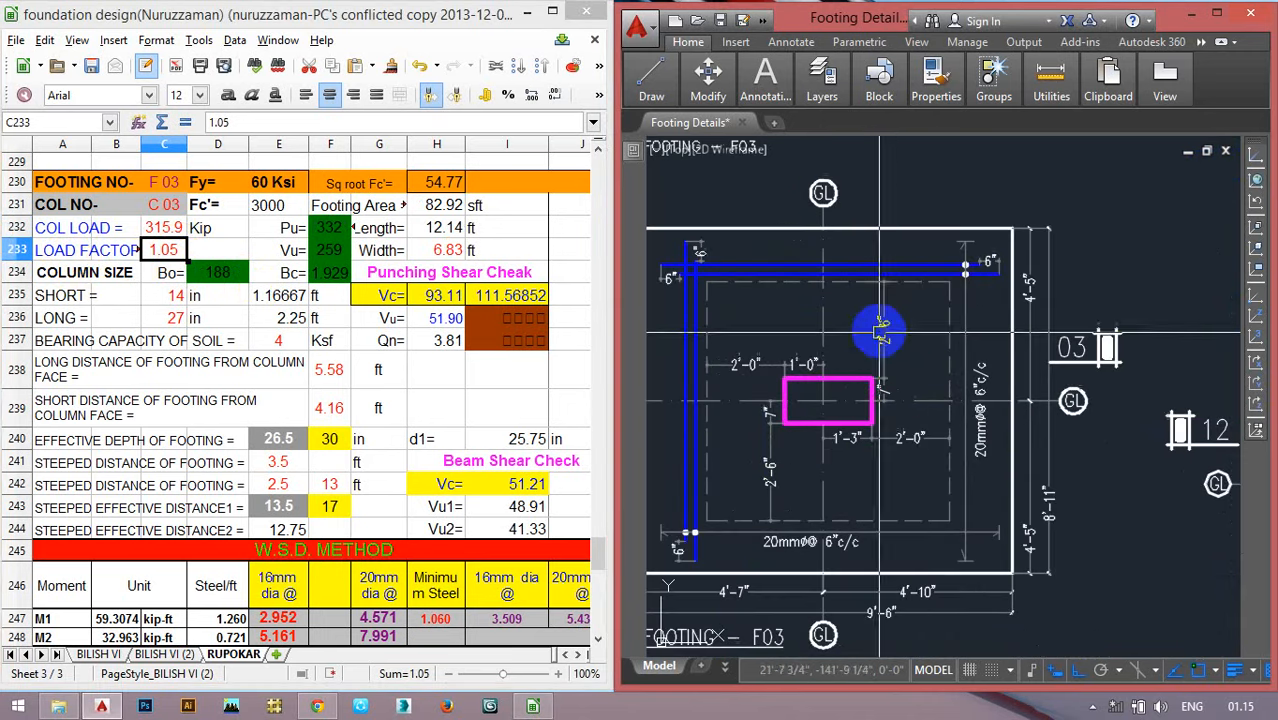
click(883, 300)
right_click(917, 290)
click(987, 502)
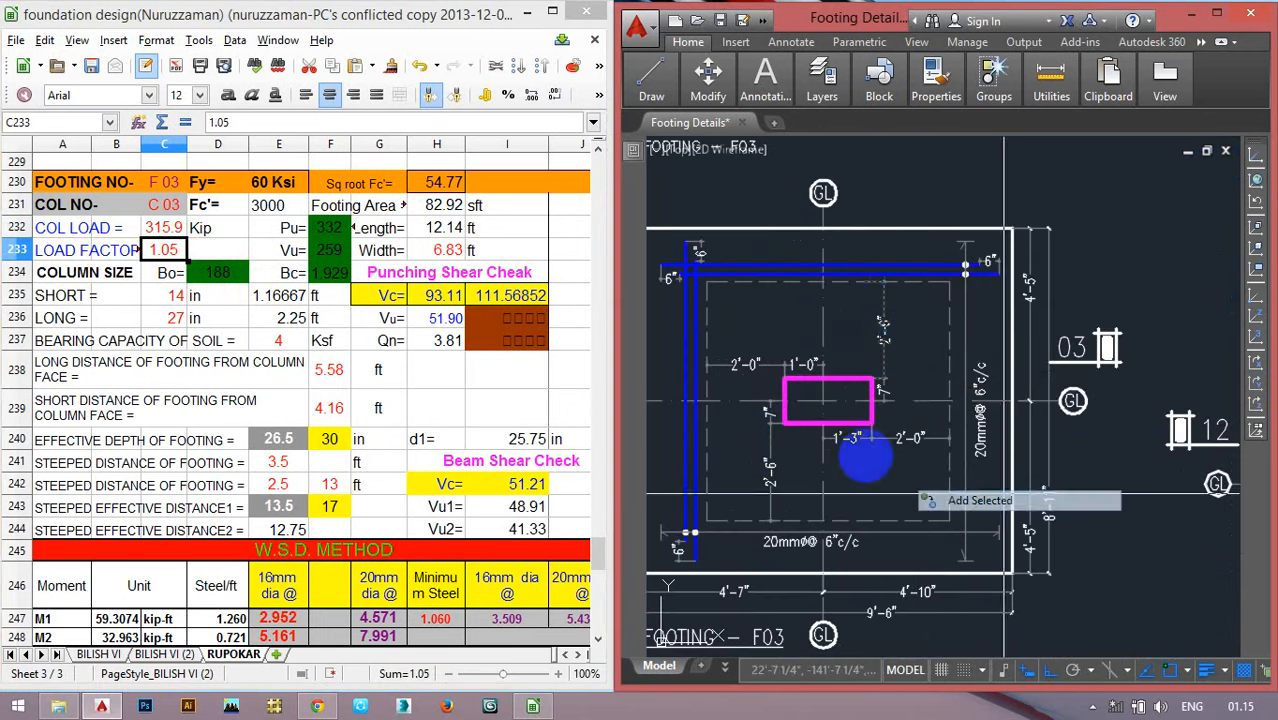
click(844, 376)
click(850, 228)
scroll(858, 254, up, 4)
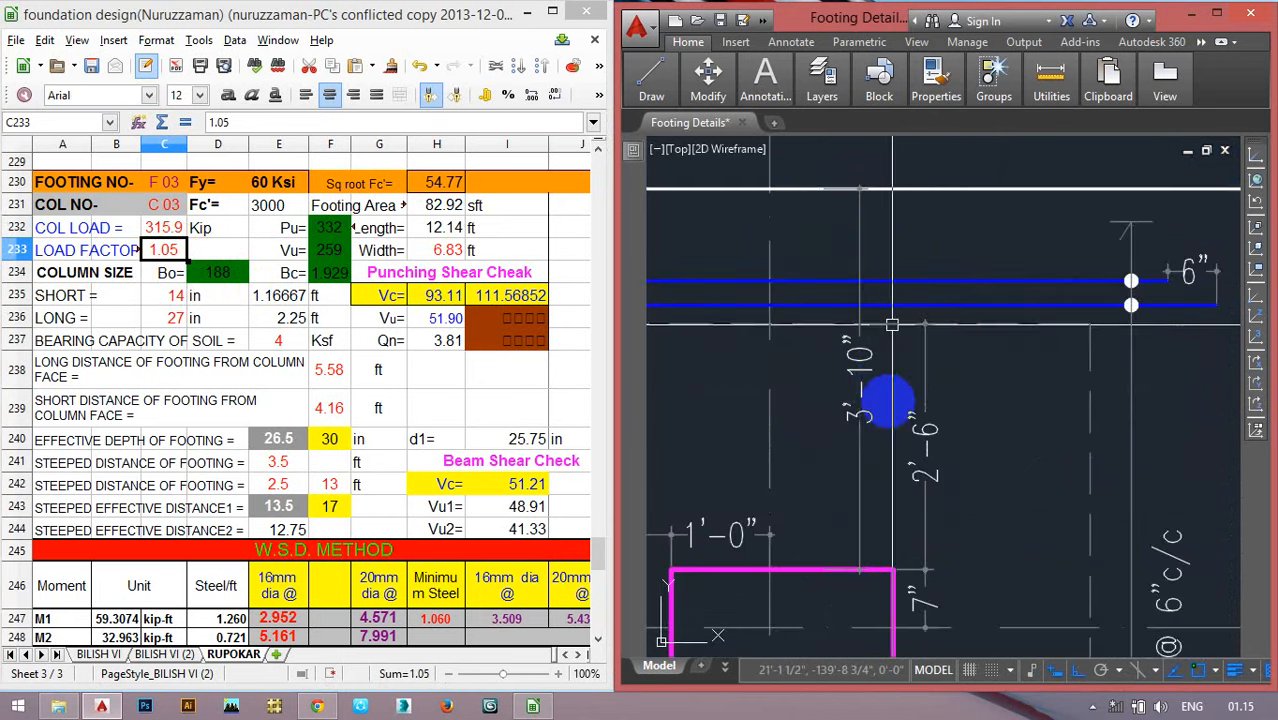
Add a horizontal dimension from the column's right face to the footing's right edge in the F03 plan.
click(860, 371)
key(space)
click(861, 370)
scroll(850, 365, down, 4)
scroll(869, 494, up, 4)
click(835, 440)
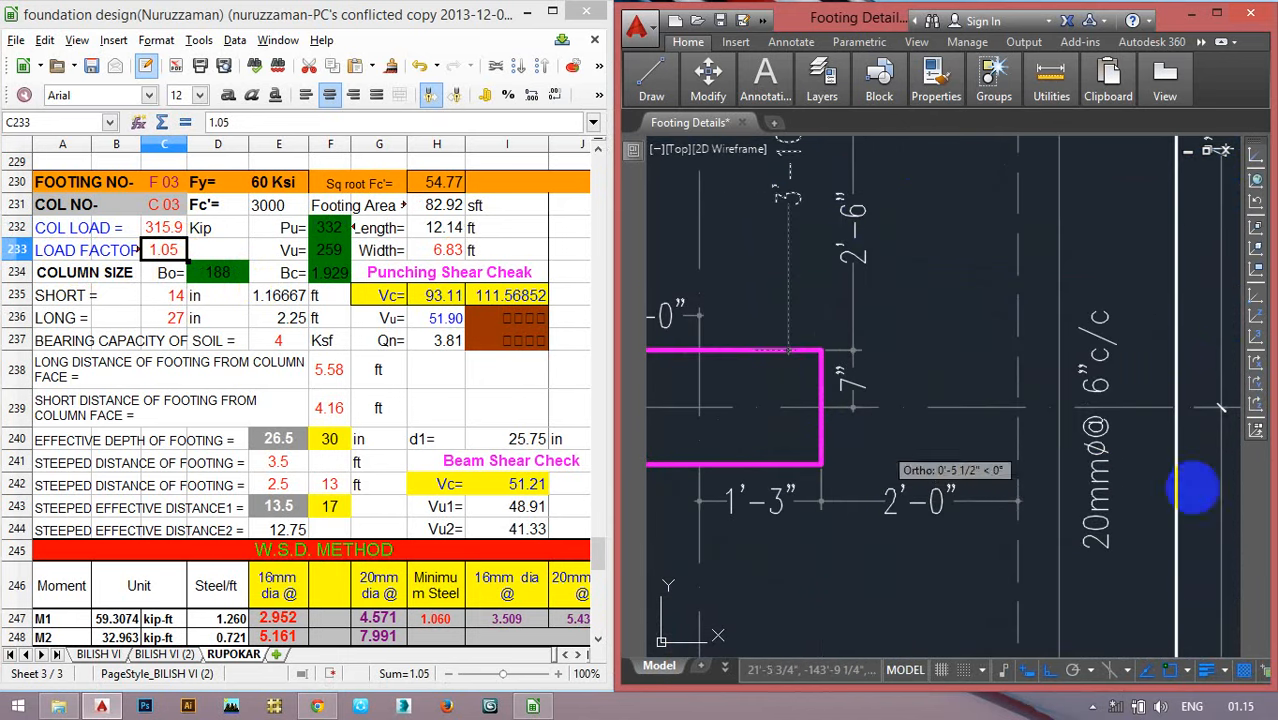
click(1166, 525)
click(968, 443)
scroll(968, 443, down, 4)
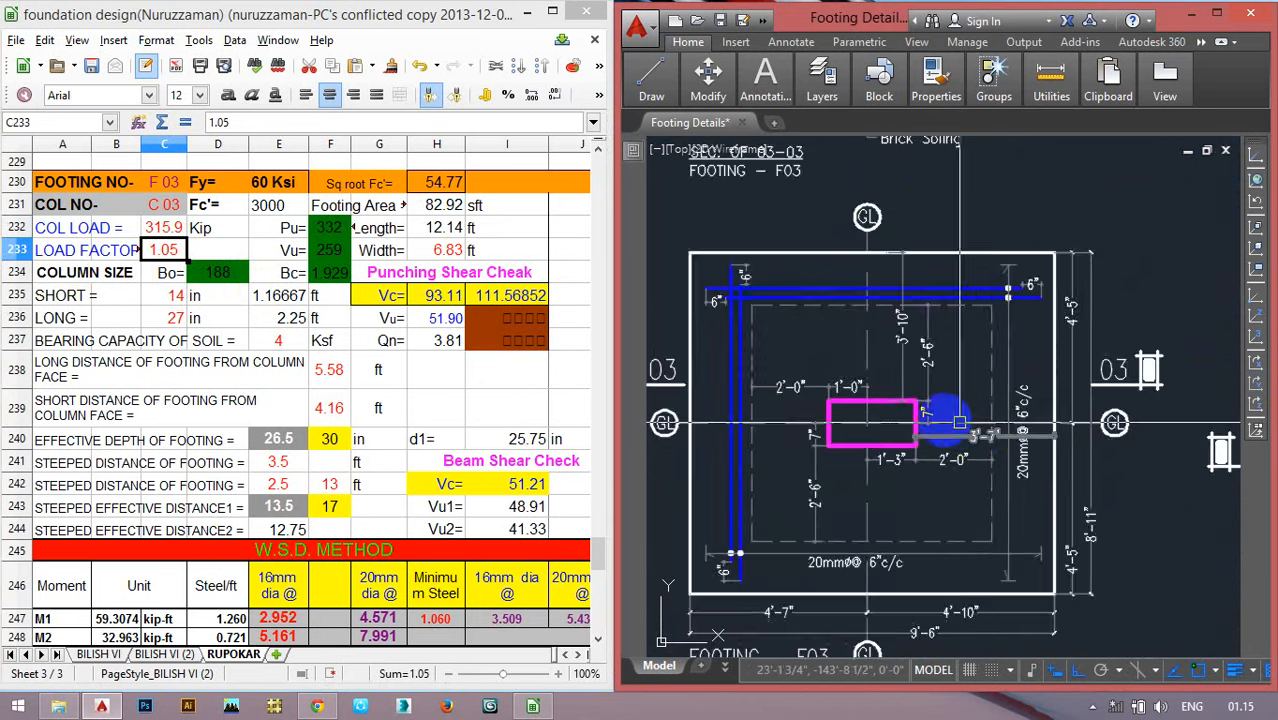
Check the spreadsheet's long column side and soil bearing capacity, and review the F03 column dimensions in the plan.
scroll(950, 422, up, 4)
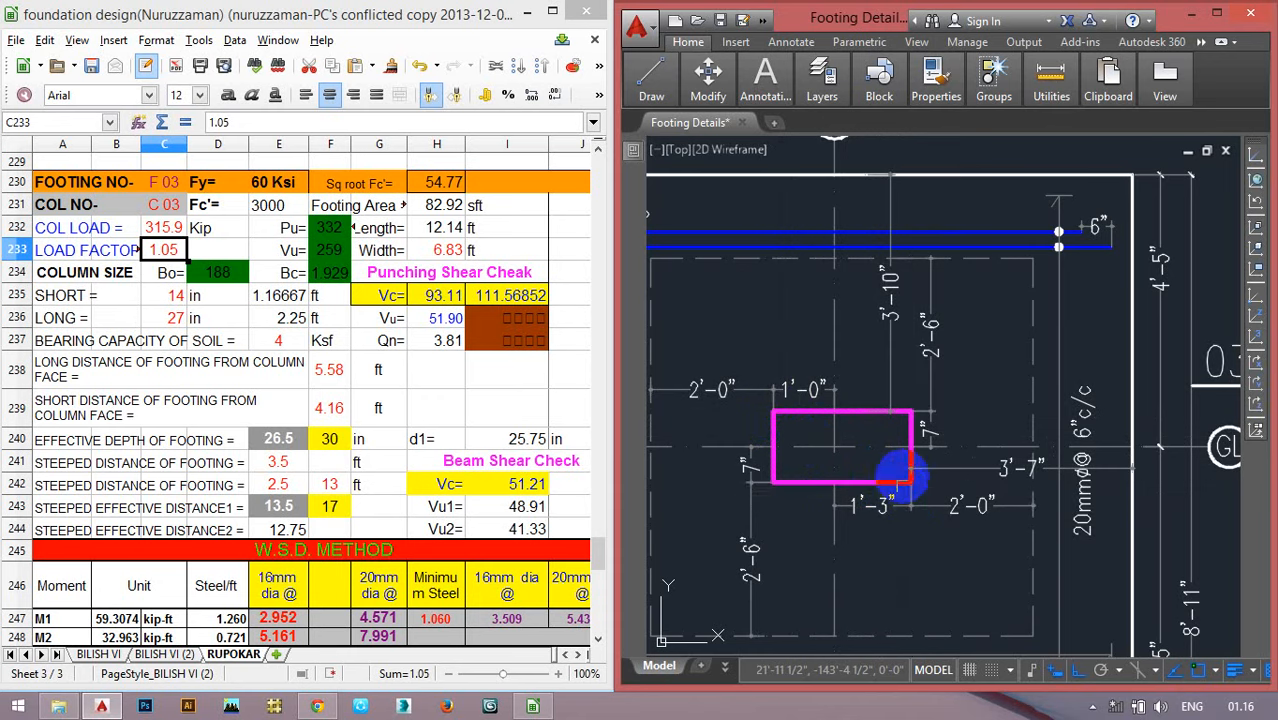
click(172, 318)
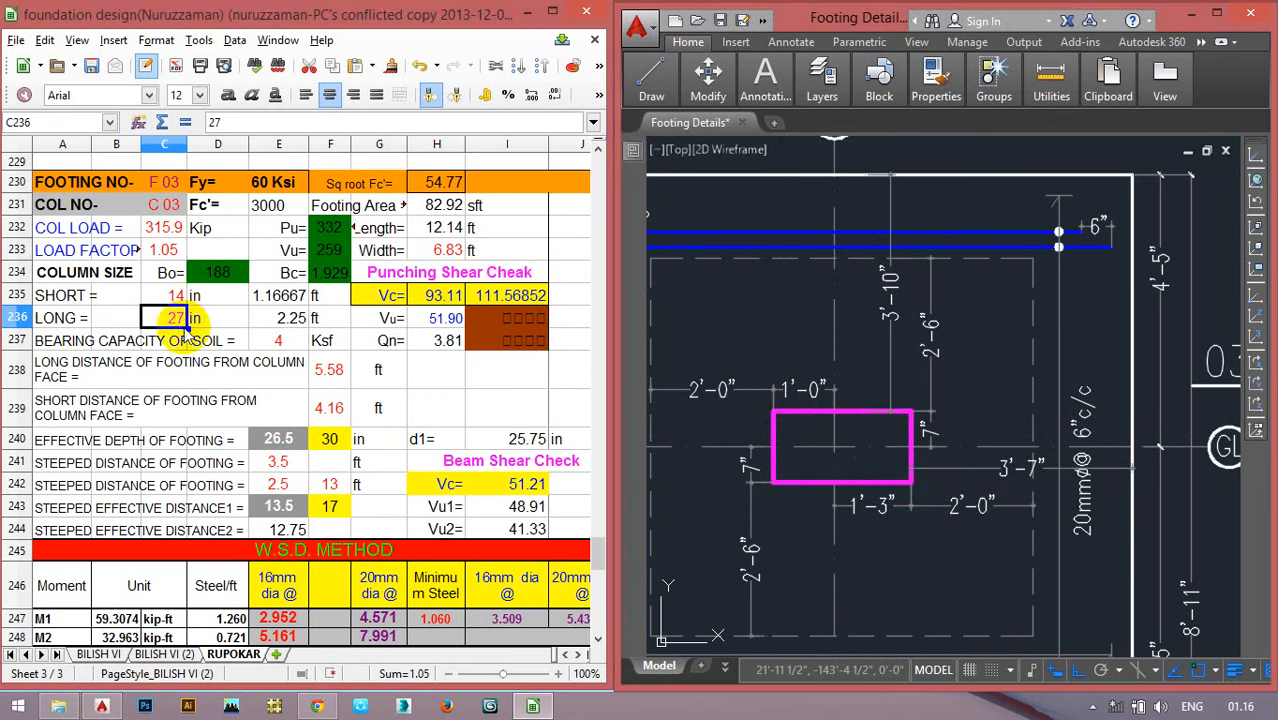
click(281, 342)
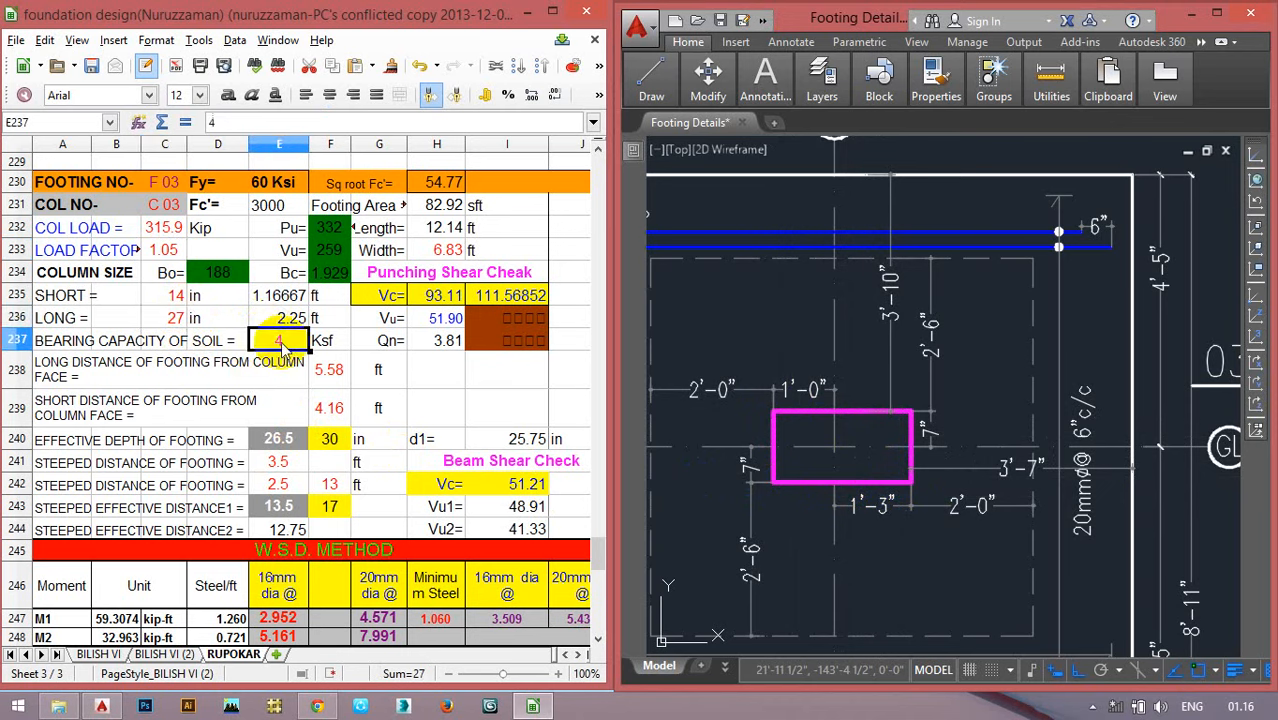
click(982, 375)
scroll(938, 376, down, 2)
scroll(927, 365, up, 2)
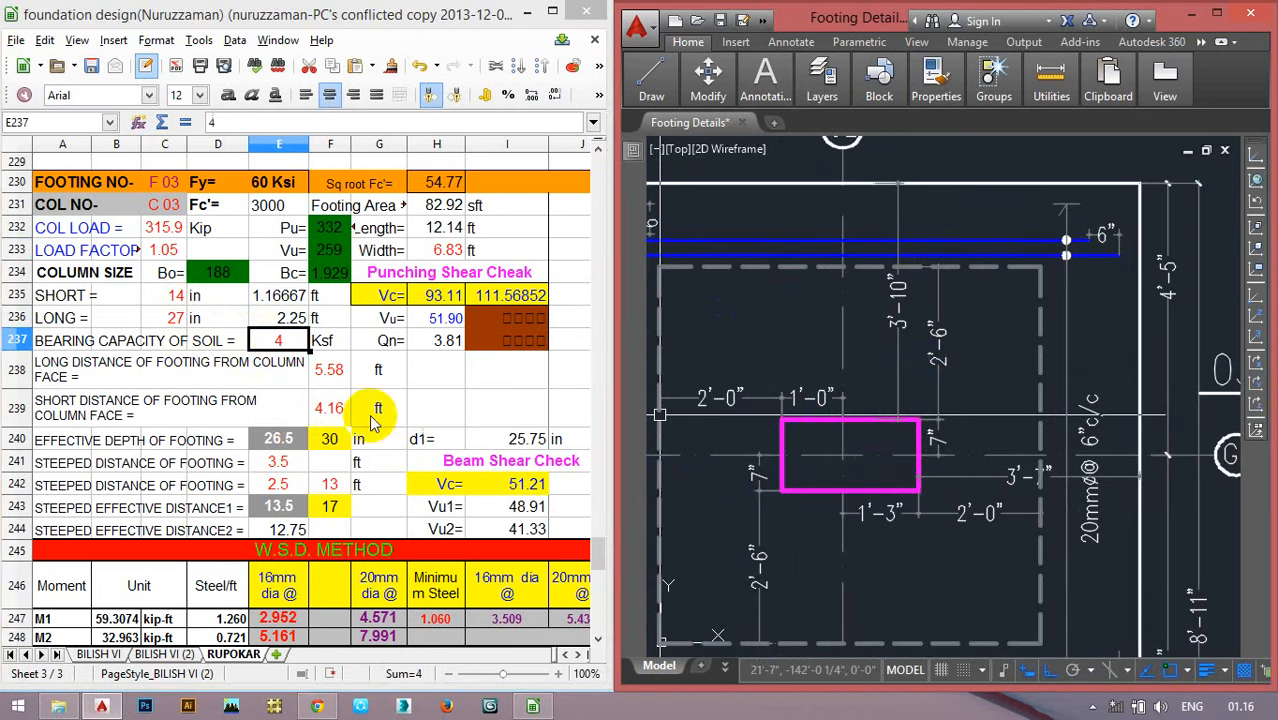
Set the footing's long distance from the column face to 3.83 ft and the short distance to 3.58 ft.
click(332, 385)
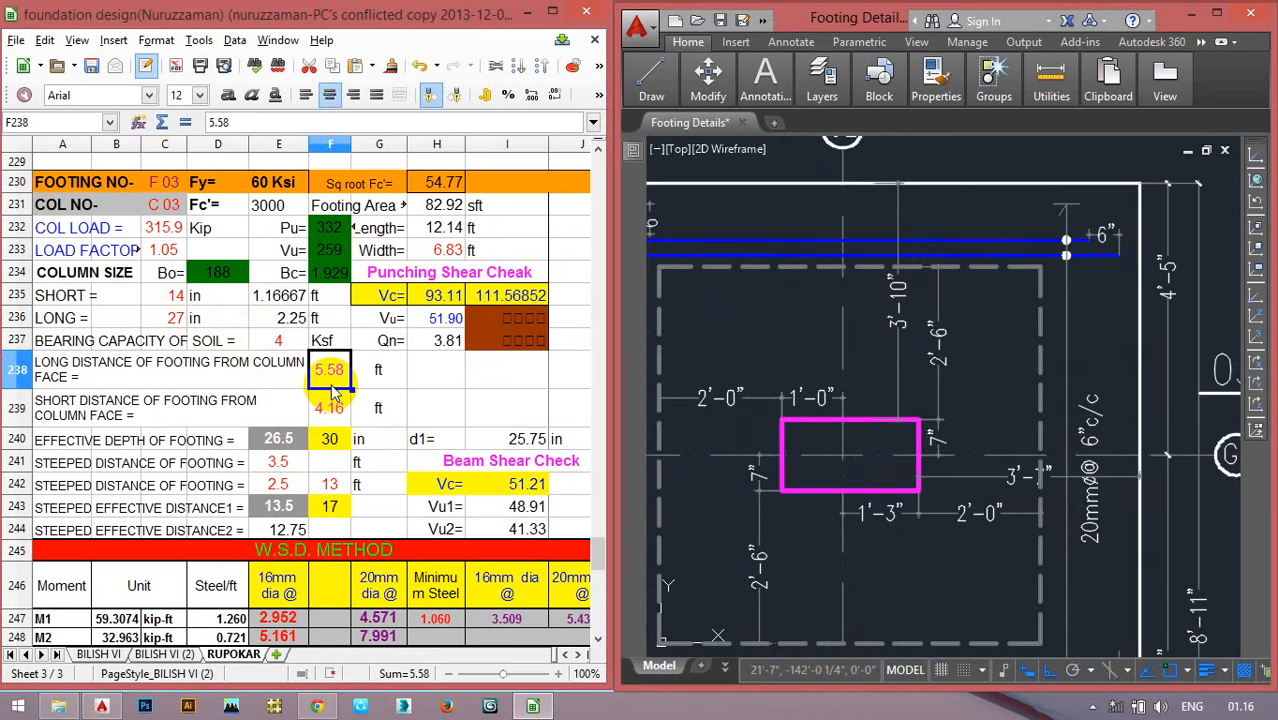
key(Return)
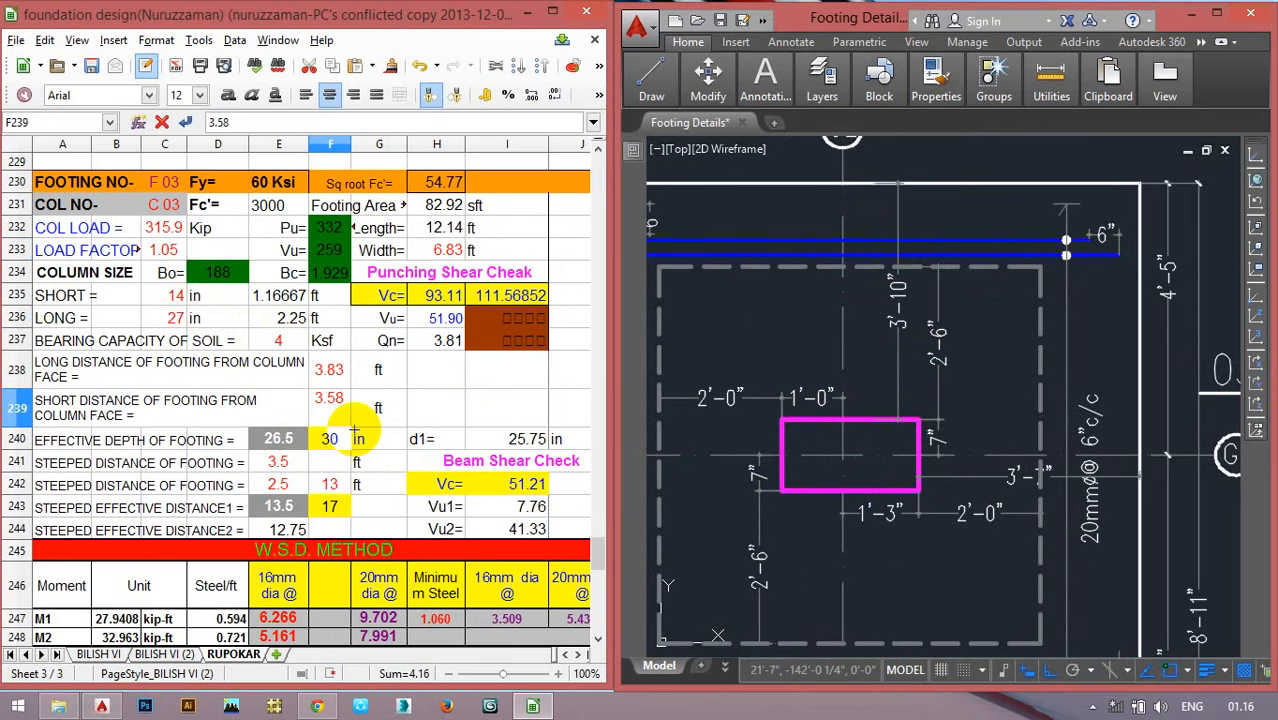
key(Return)
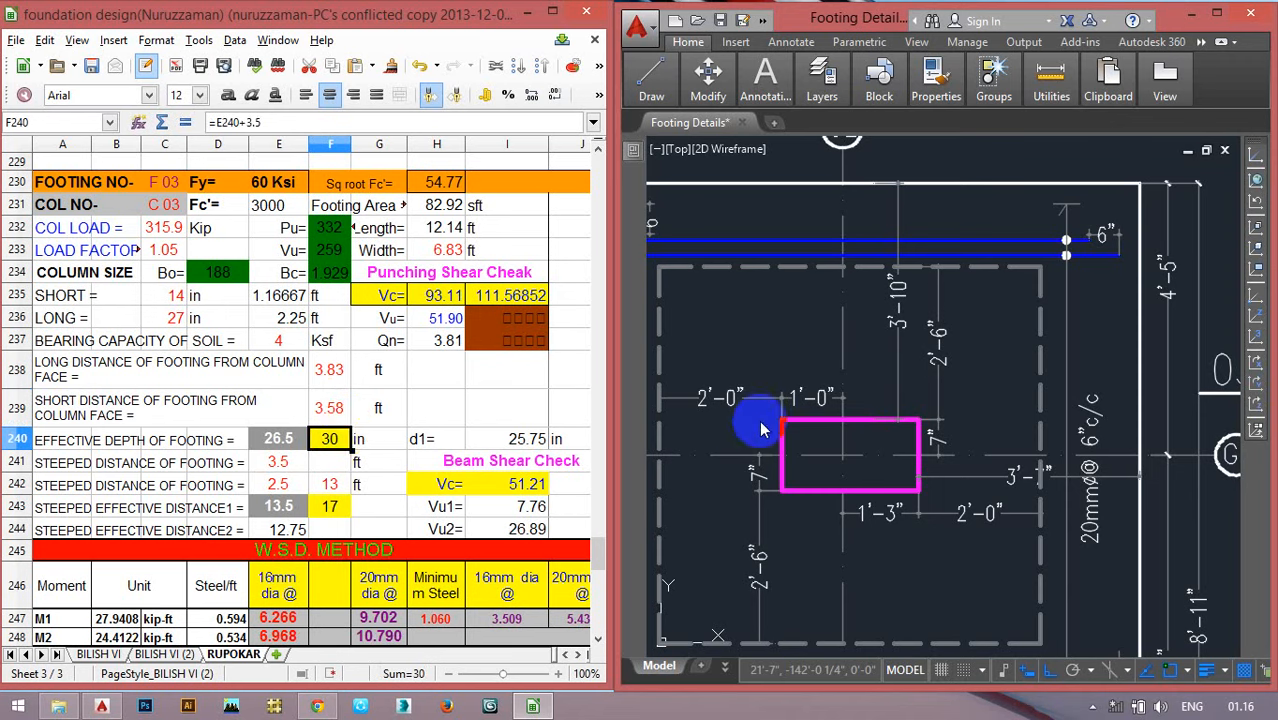
Set the two stepped distances of the footing to 2.5 ft and 2 ft.
click(966, 390)
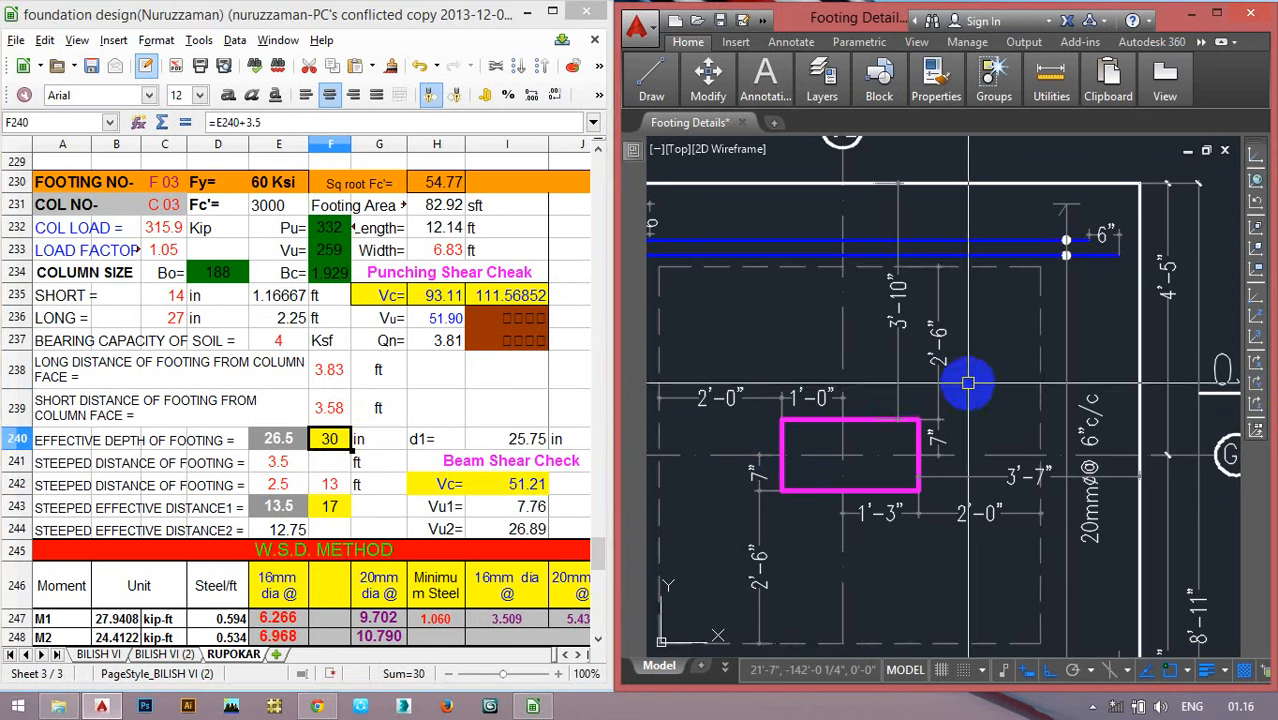
click(277, 468)
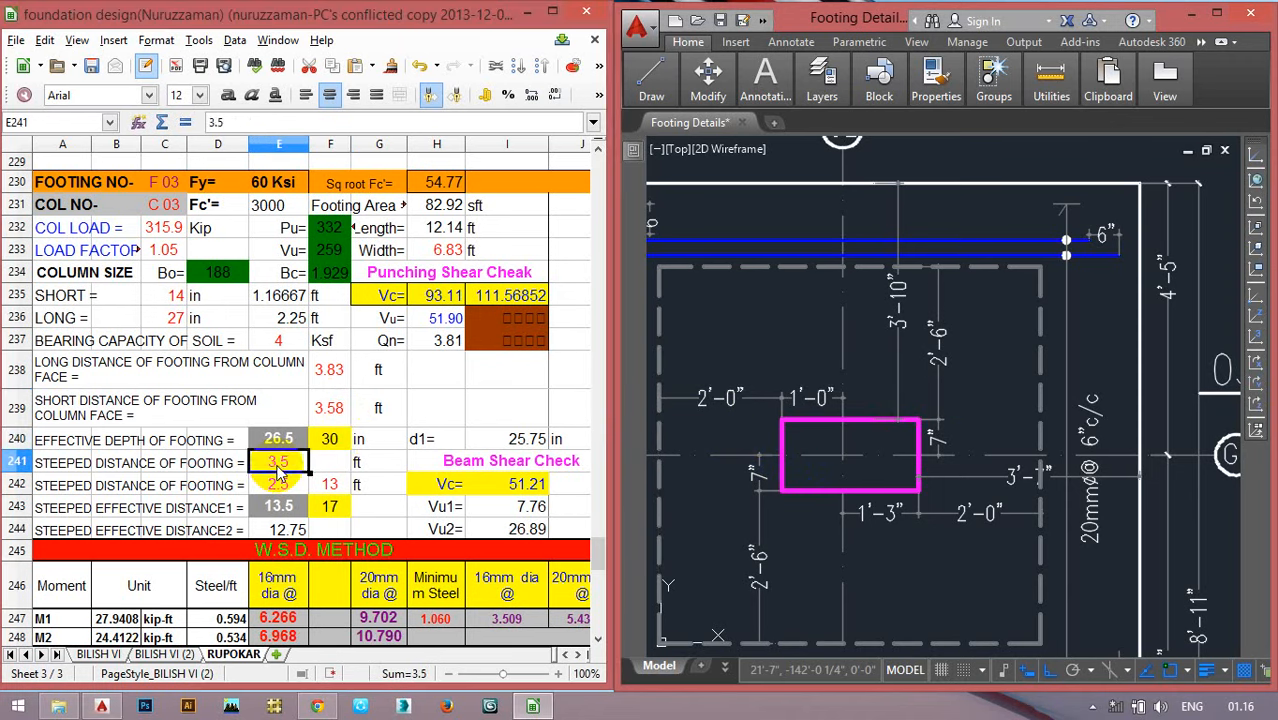
key(Return)
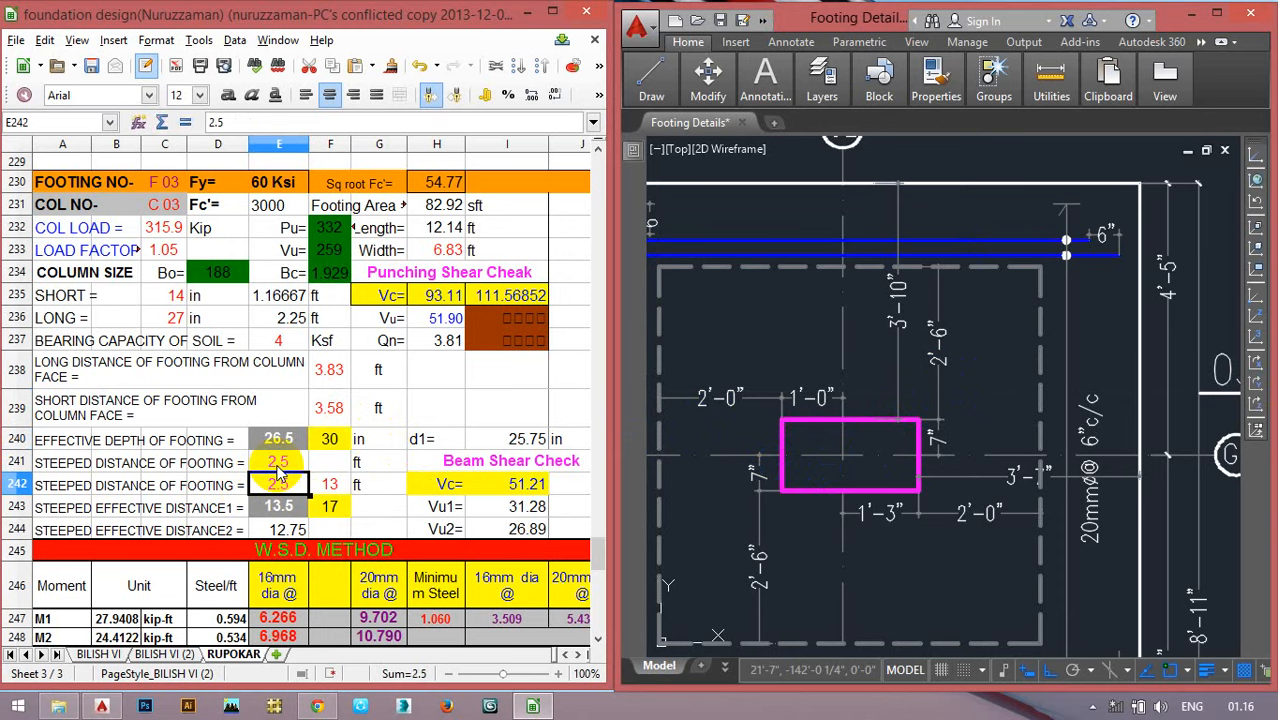
text(2)
key(Return)
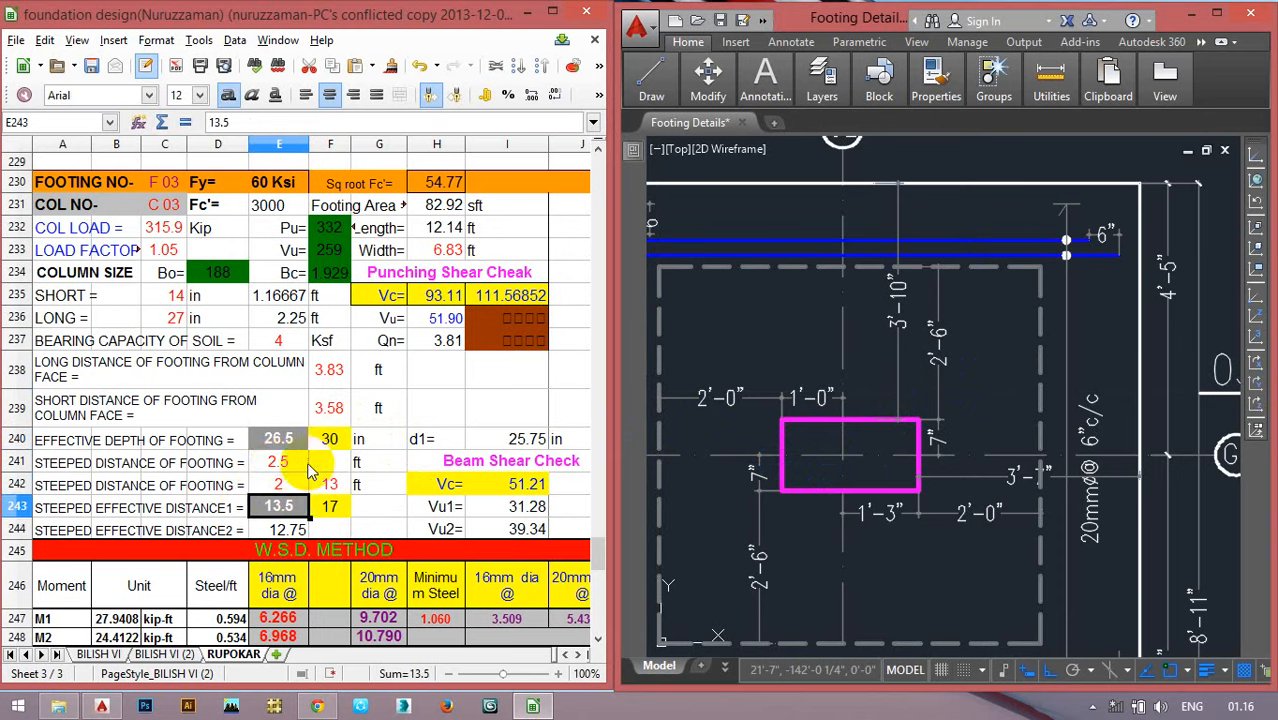
Set the effective depth of footing F03 to 20.5 in.
click(293, 442)
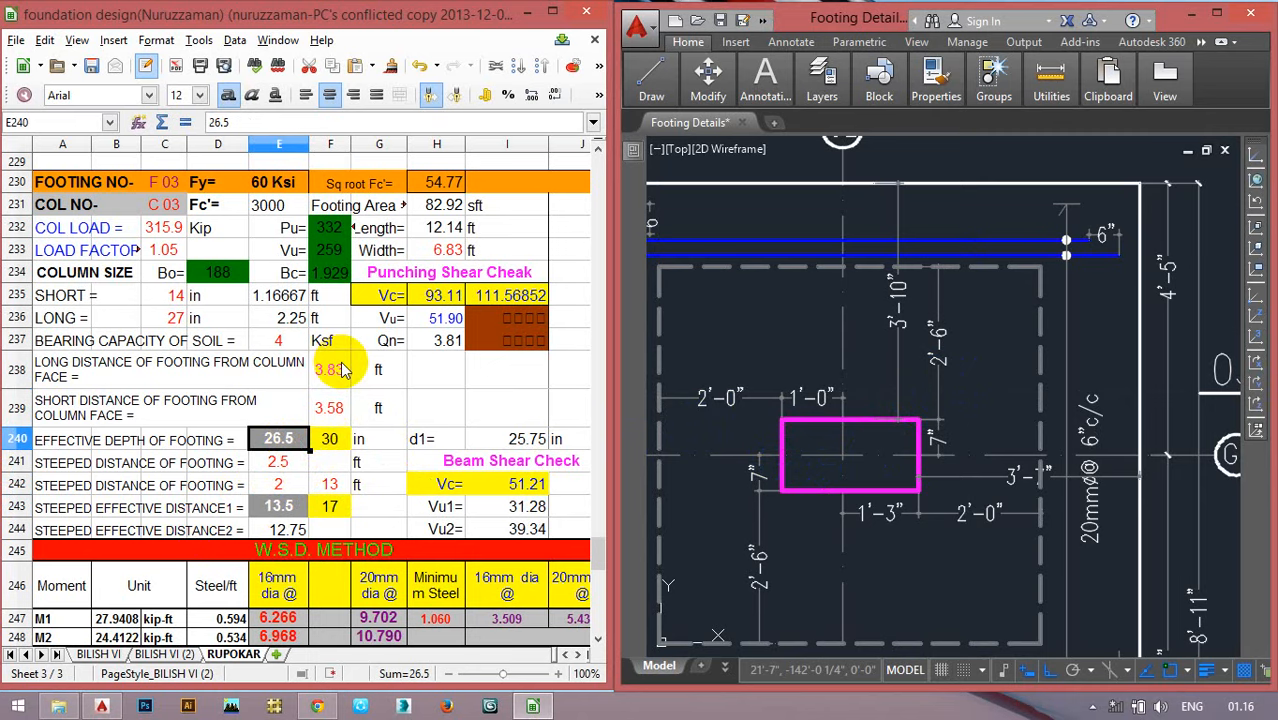
scroll(353, 370, down, 1)
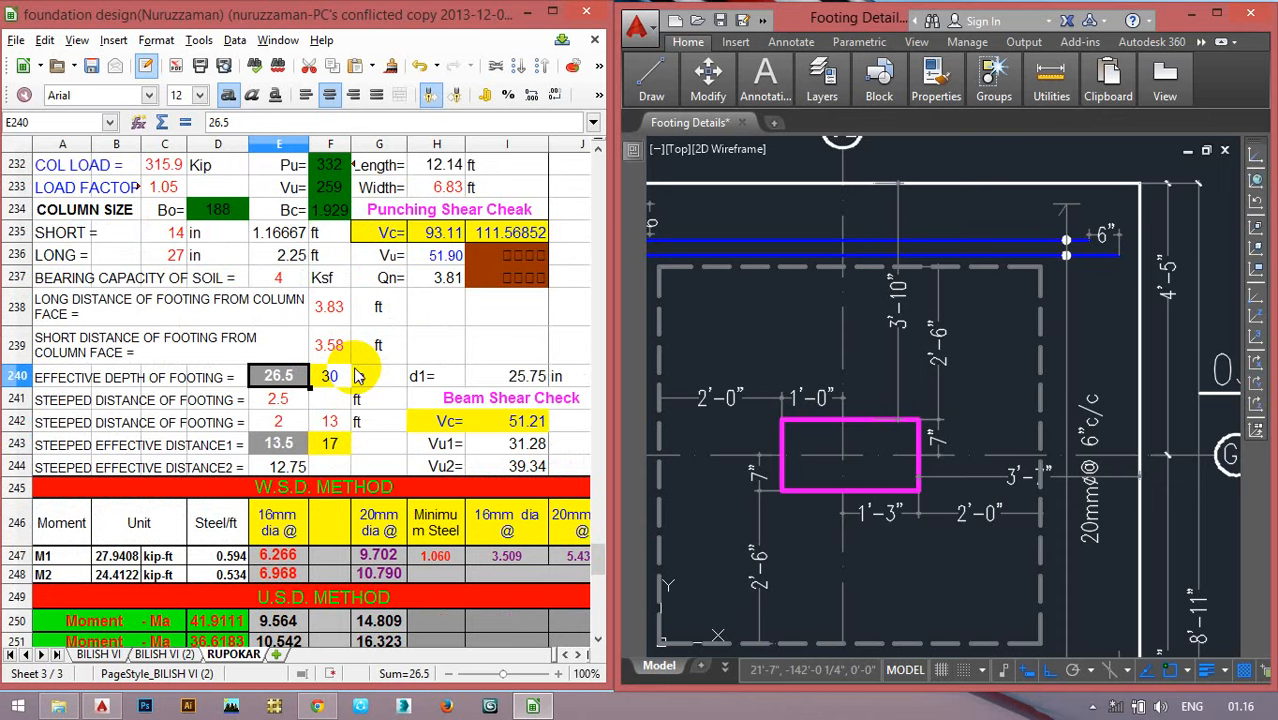
scroll(931, 389, down, 2)
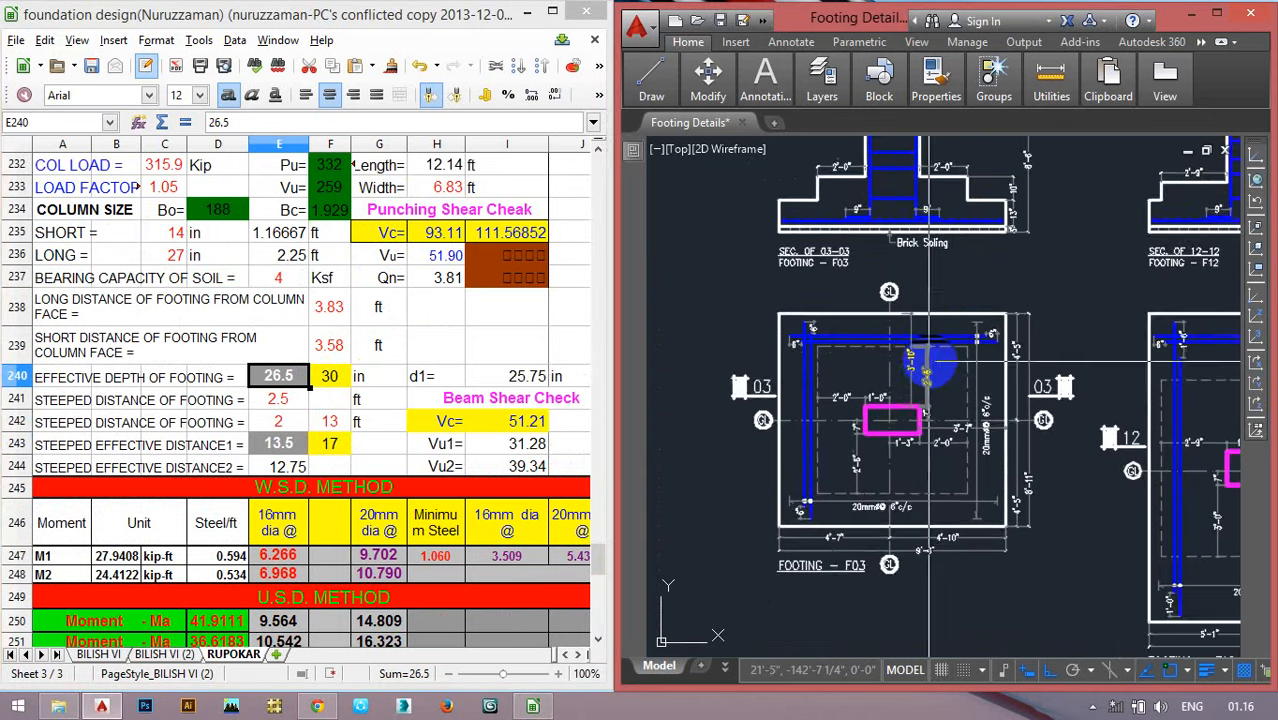
scroll(905, 410, down, 1)
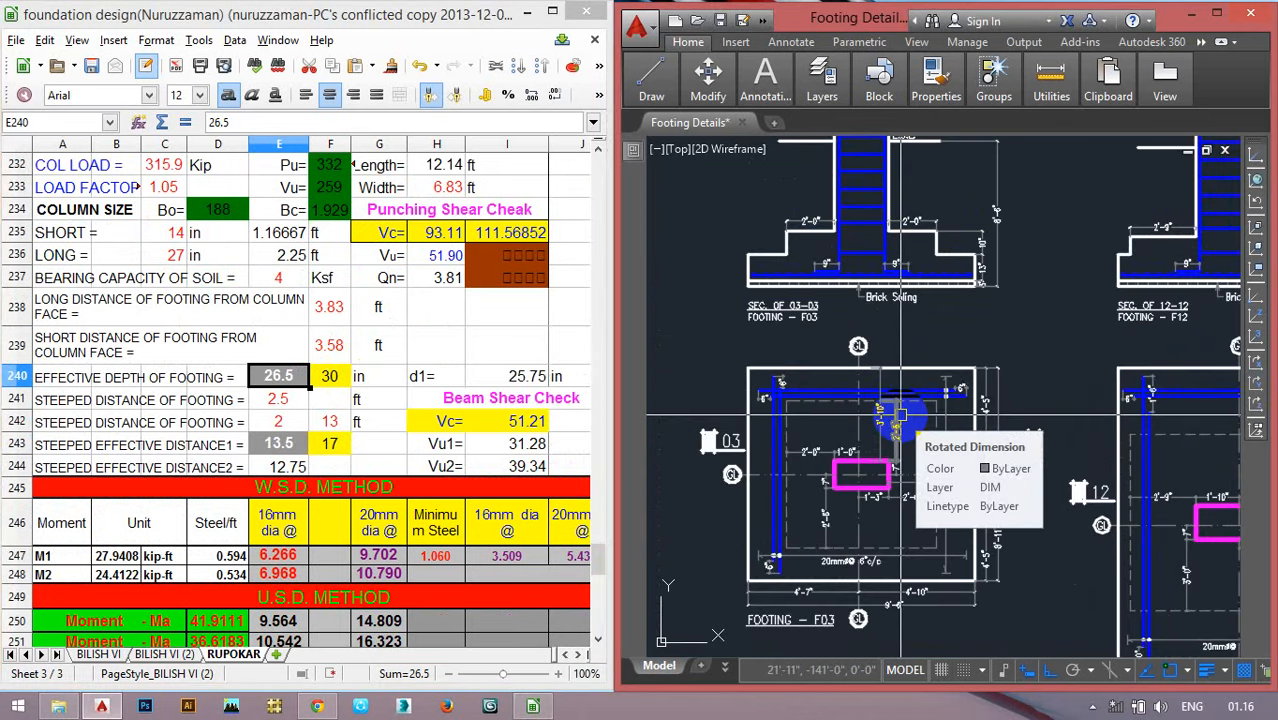
mouse_move(943, 409)
mouse_down()
mouse_move(941, 437)
mouse_move(944, 394)
mouse_up()
click(284, 382)
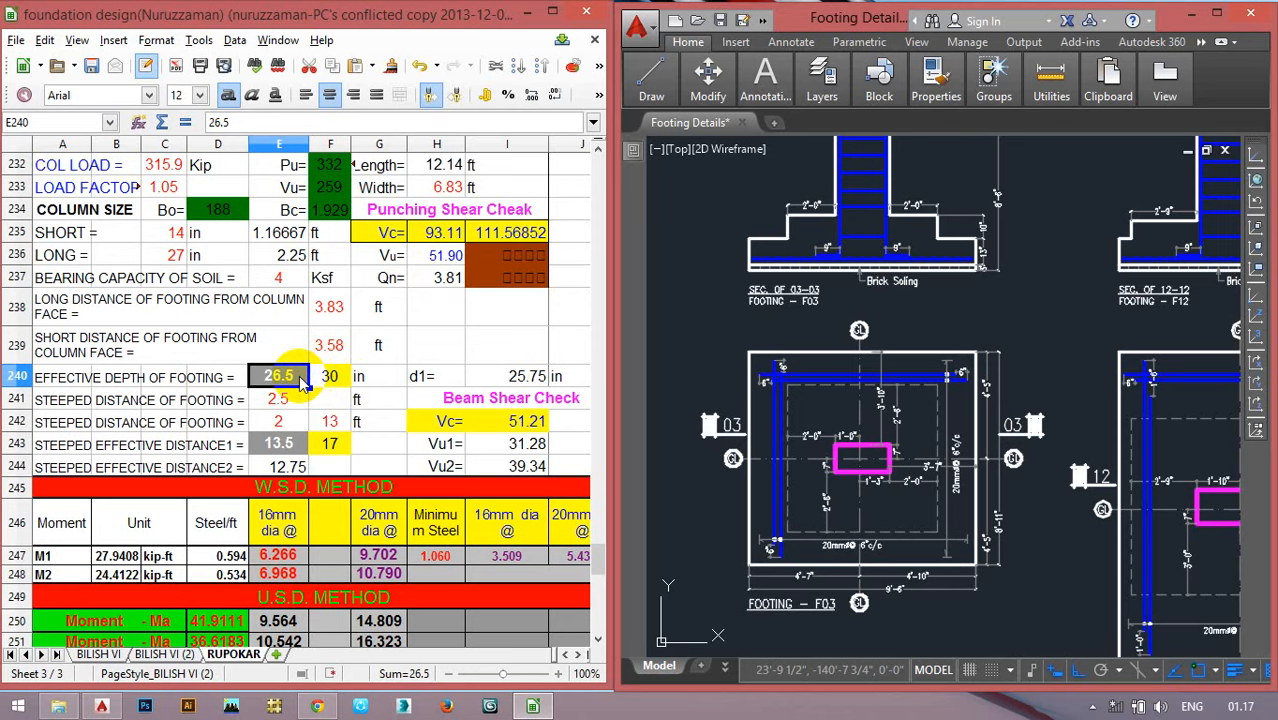
text(5)
key(Return)
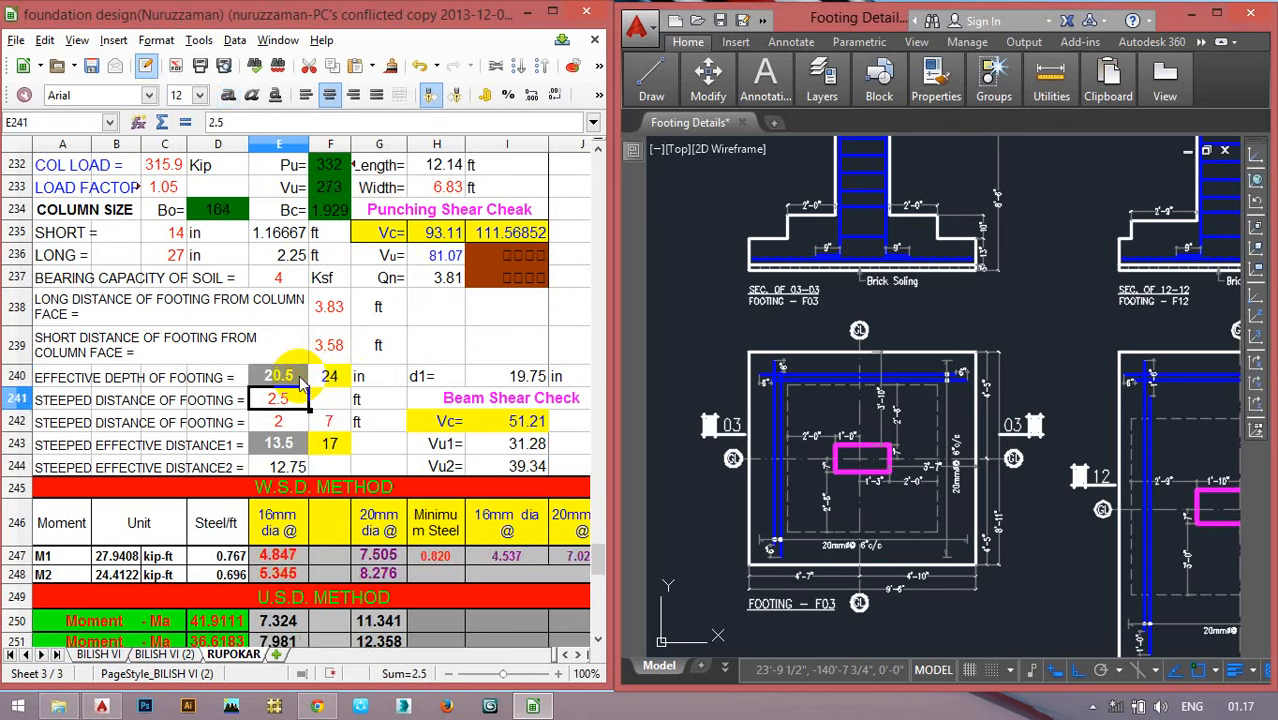
Try effective footing depths of 19.5 in and 18.5 in against the punching shear check.
click(301, 383)
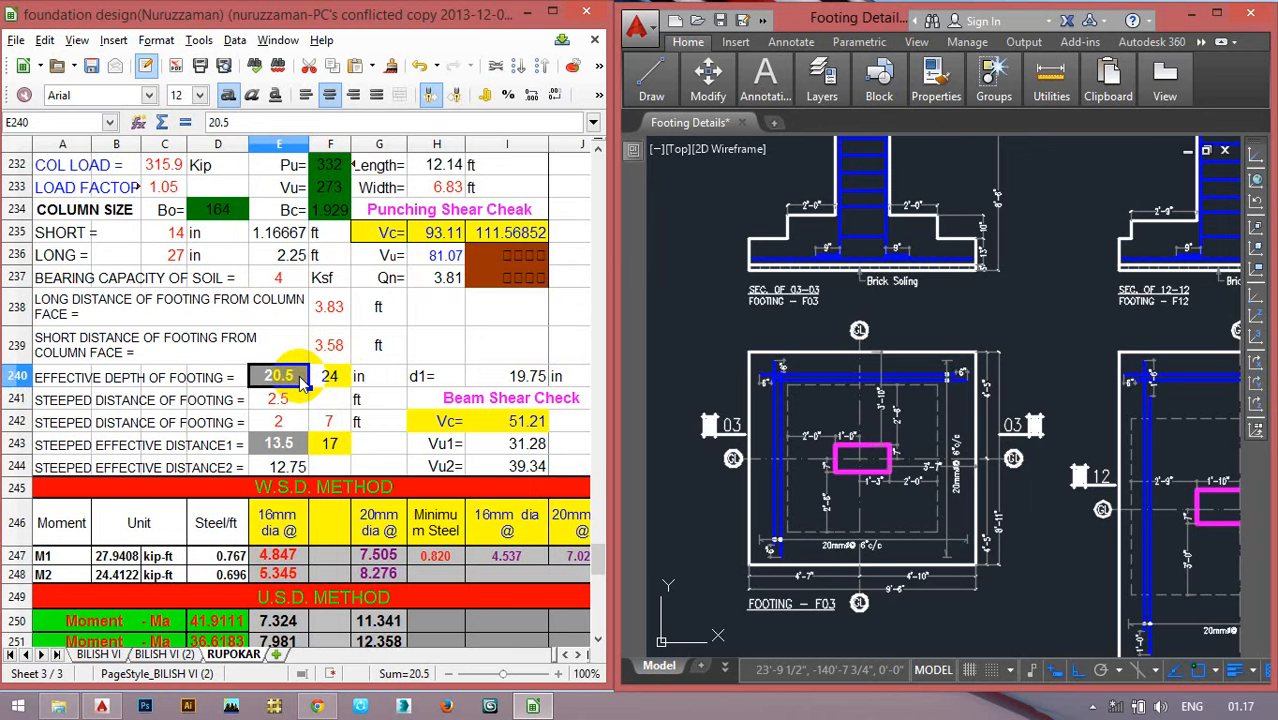
text(19)
key(Return)
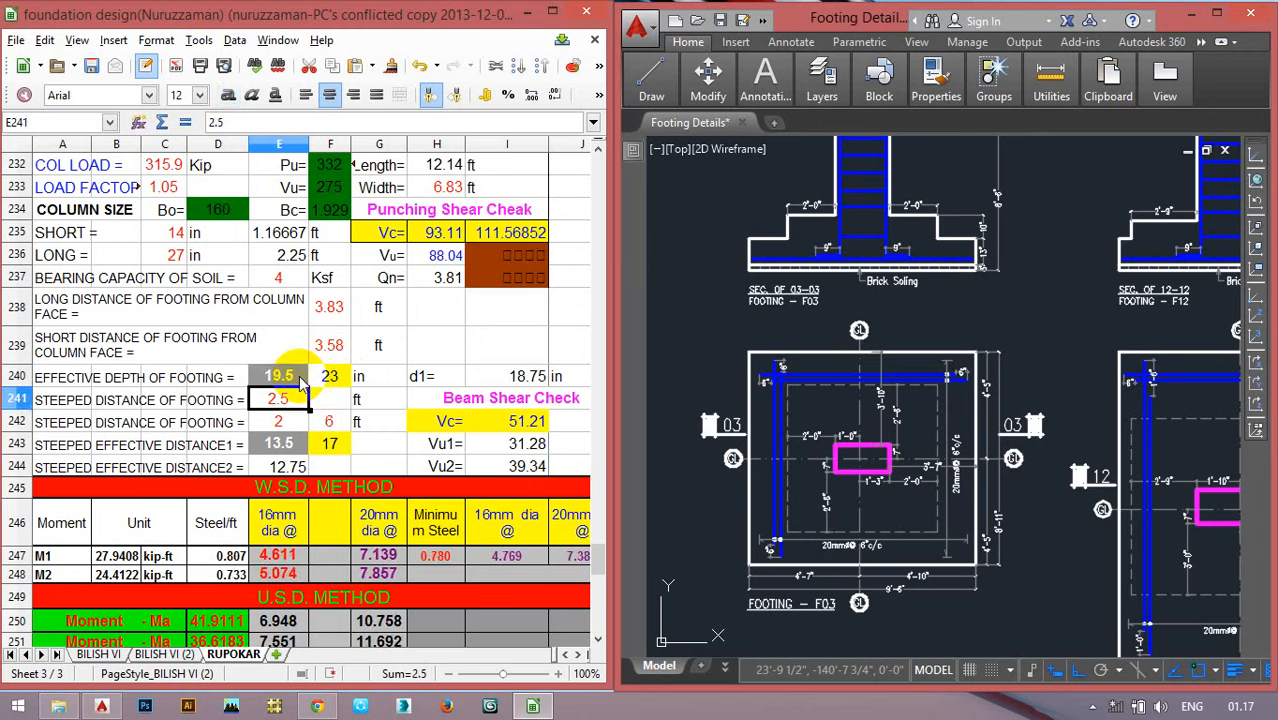
click(296, 383)
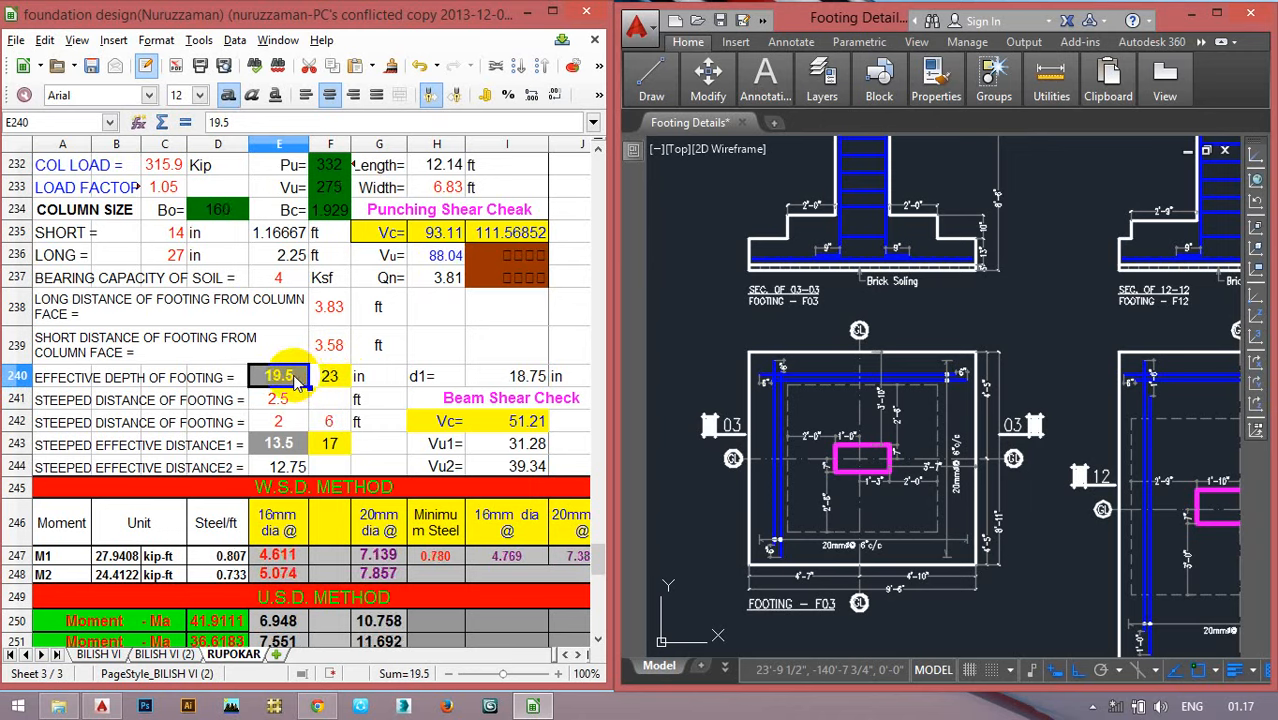
text(18.5)
key(Return)
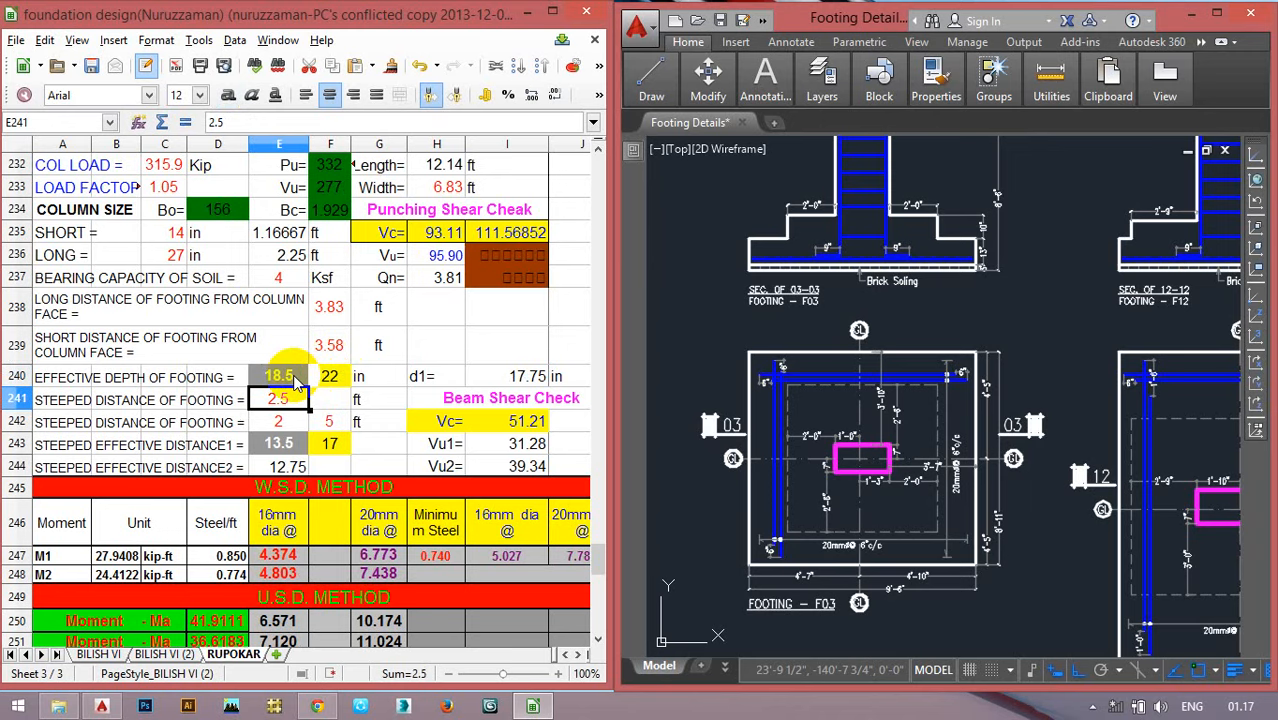
Set the effective depth of the footing to 19.5 in.
click(296, 383)
text(19.)
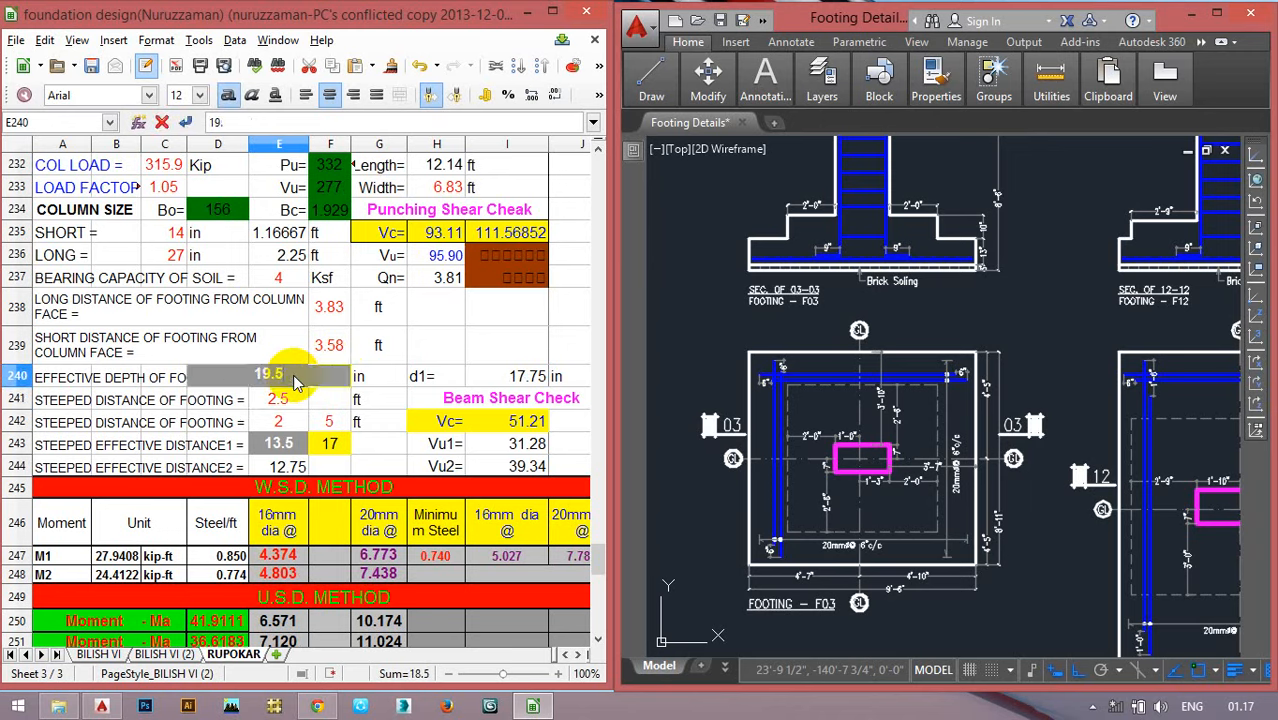
text(5)
key(Return)
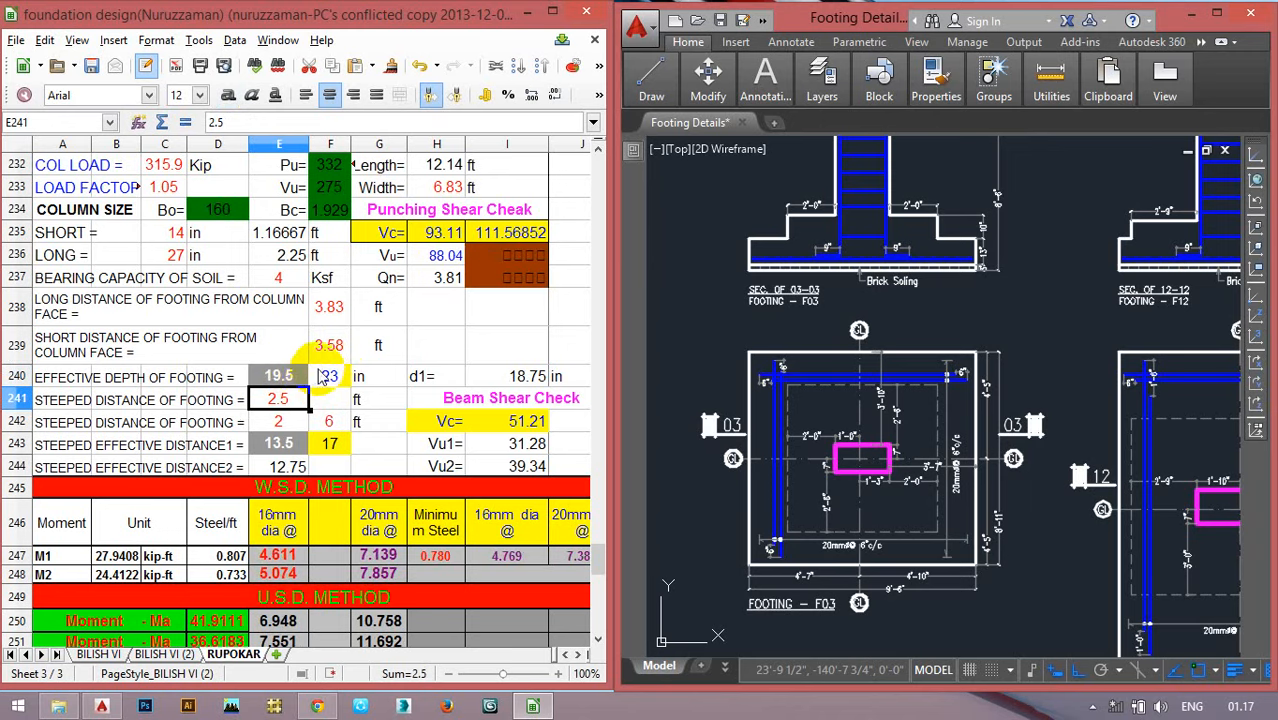
Set stepped effective distance 1 to 11.5 in.
click(296, 452)
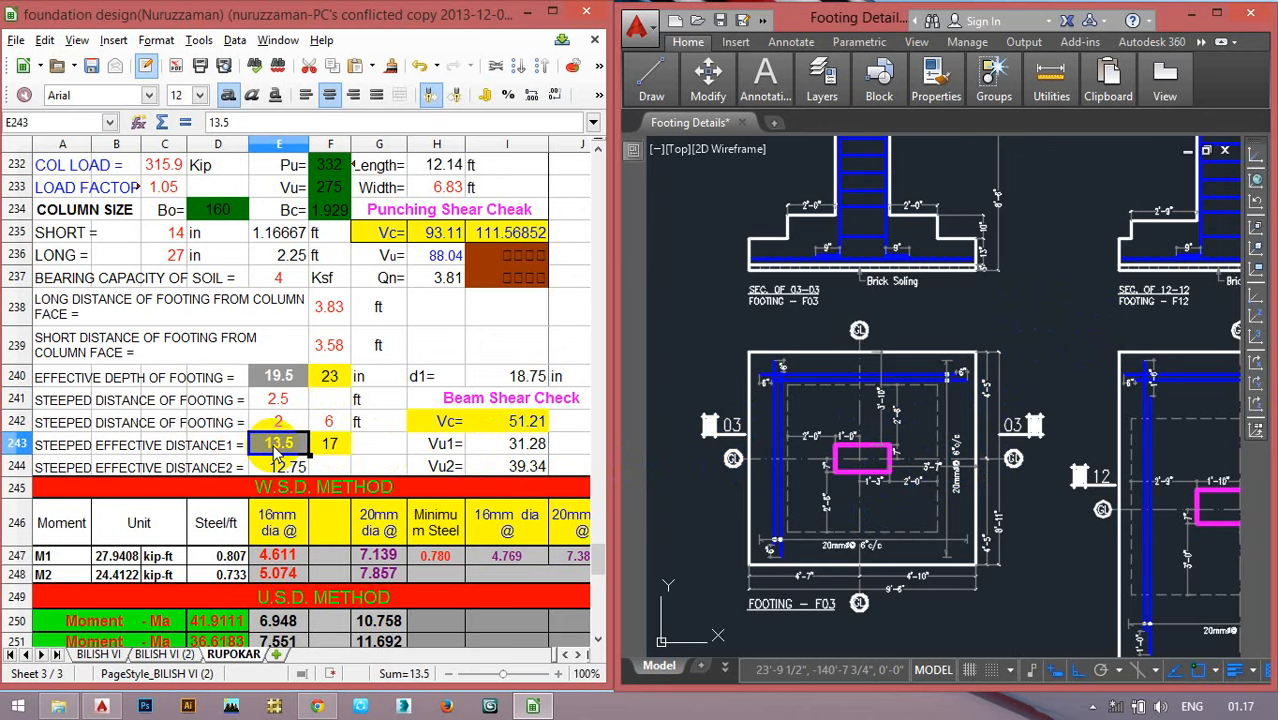
text(11.5)
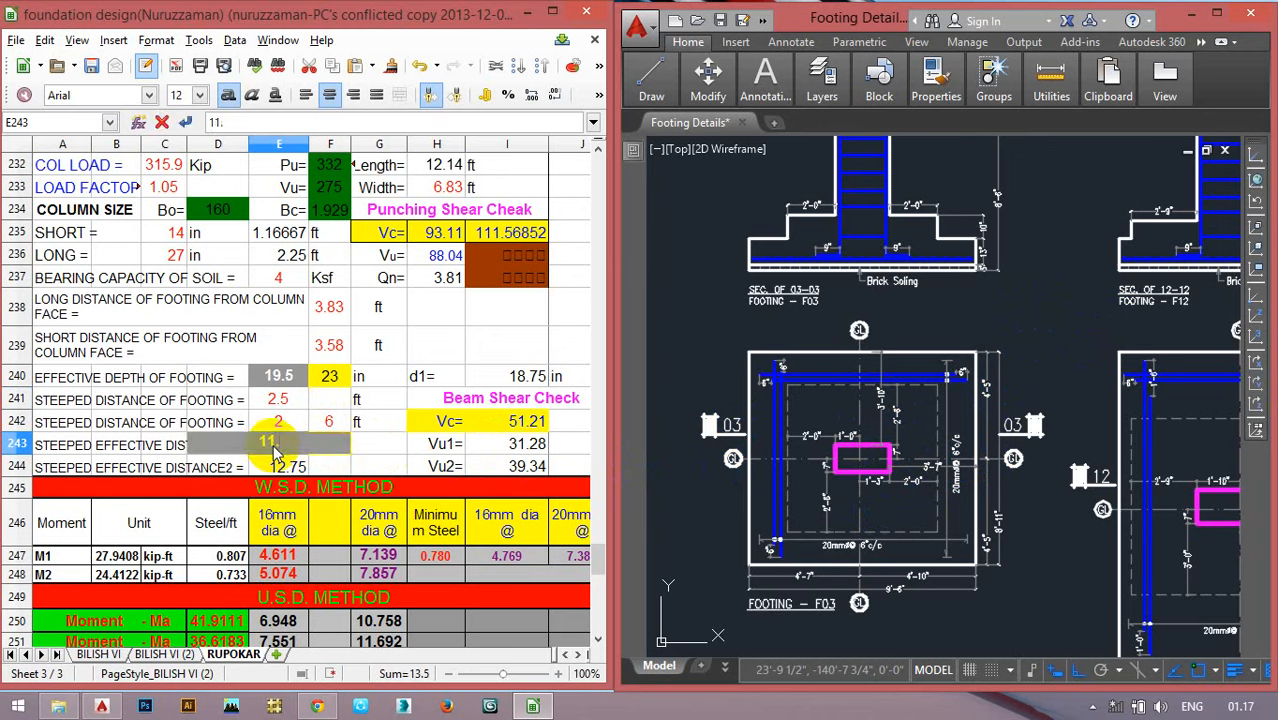
key(Return)
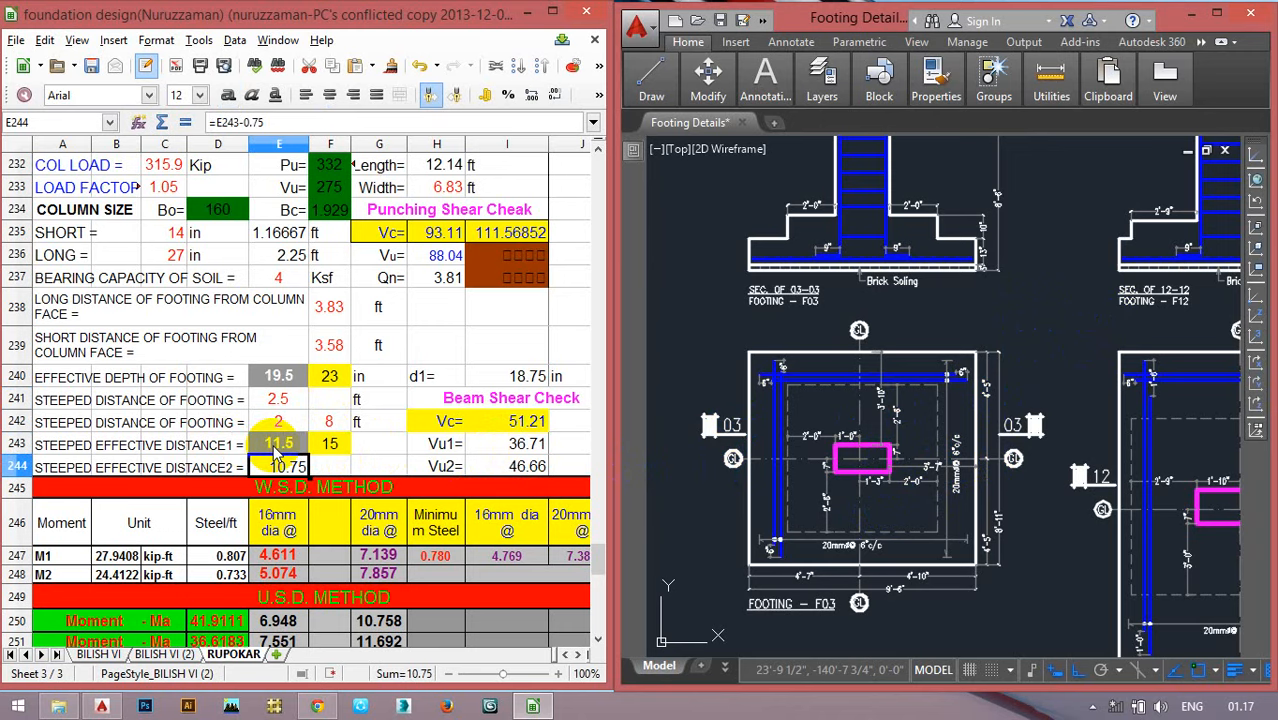
Set stepped effective distance 1 to 10.5 in and the second stepped distance of the footing to 2.25 ft.
click(275, 447)
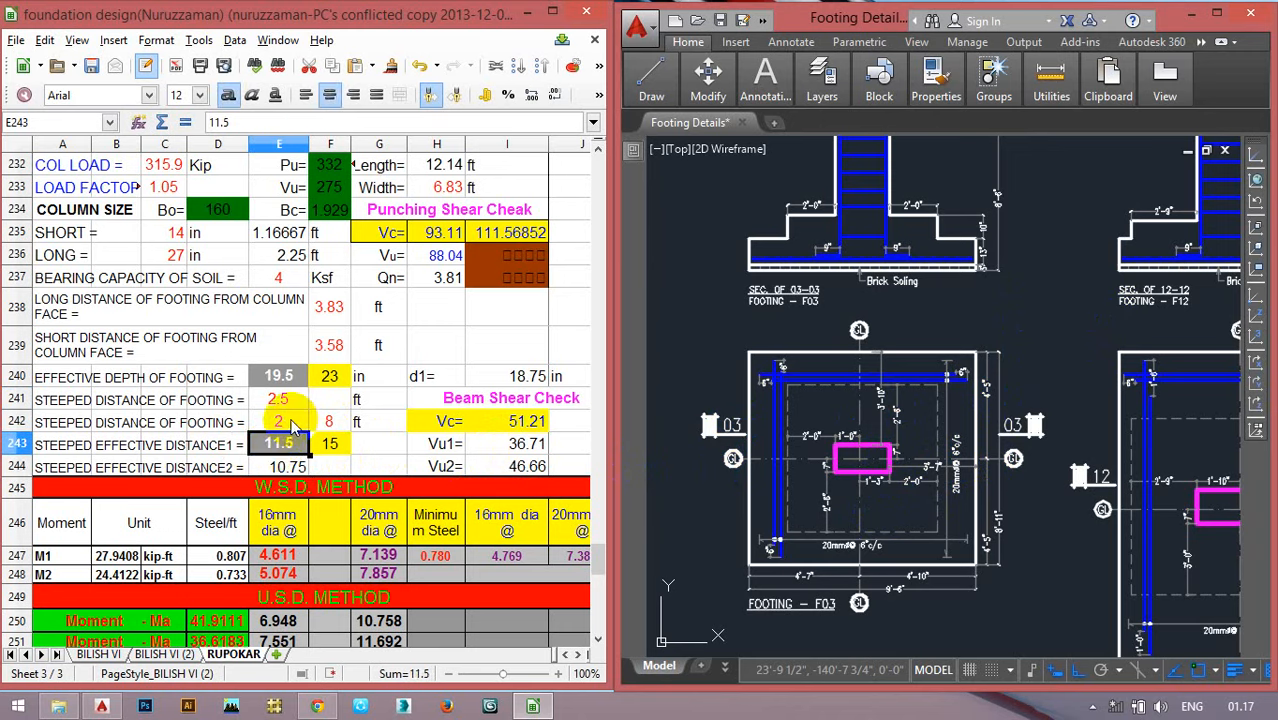
click(289, 422)
click(293, 445)
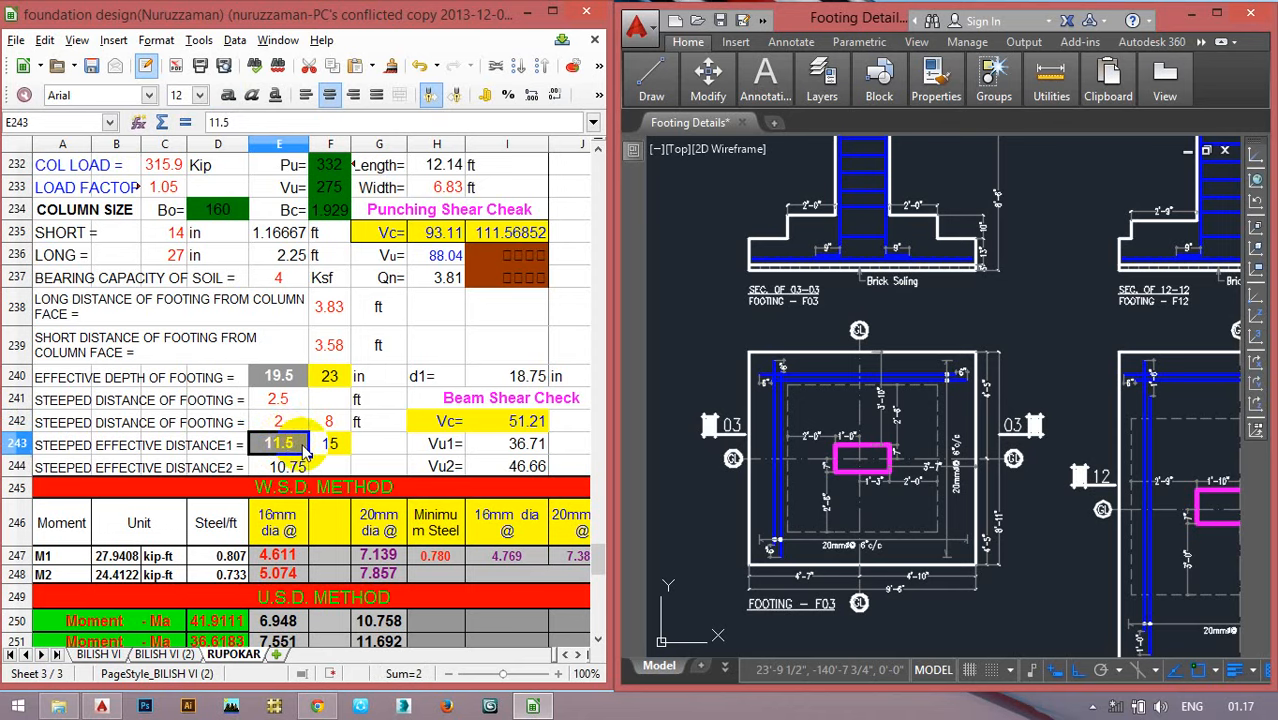
text(1)
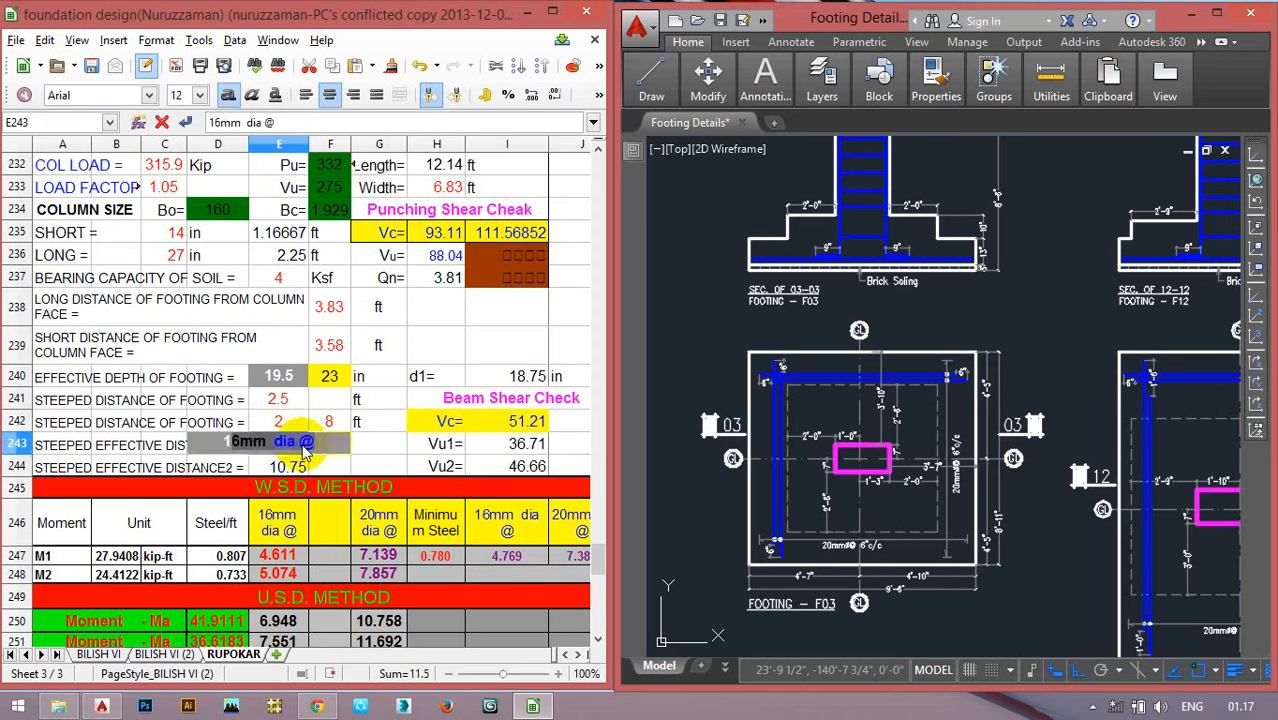
key(Return)
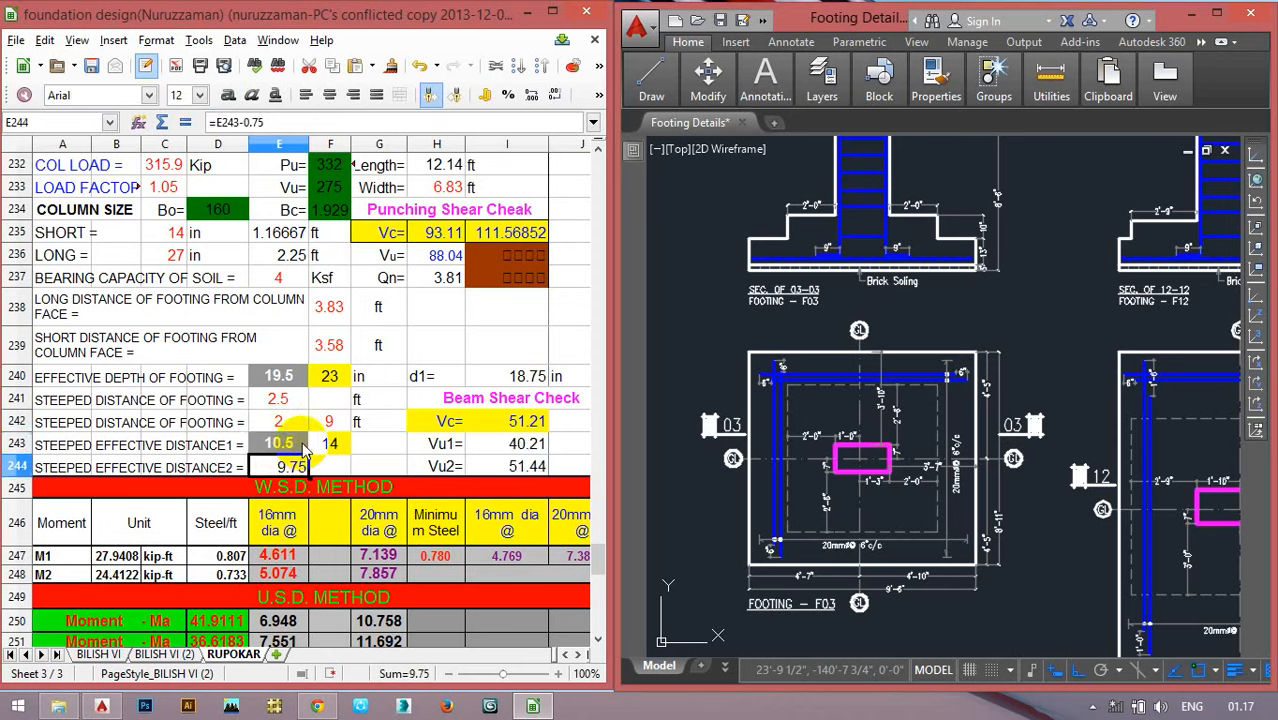
click(290, 425)
text(.25)
key(Return)
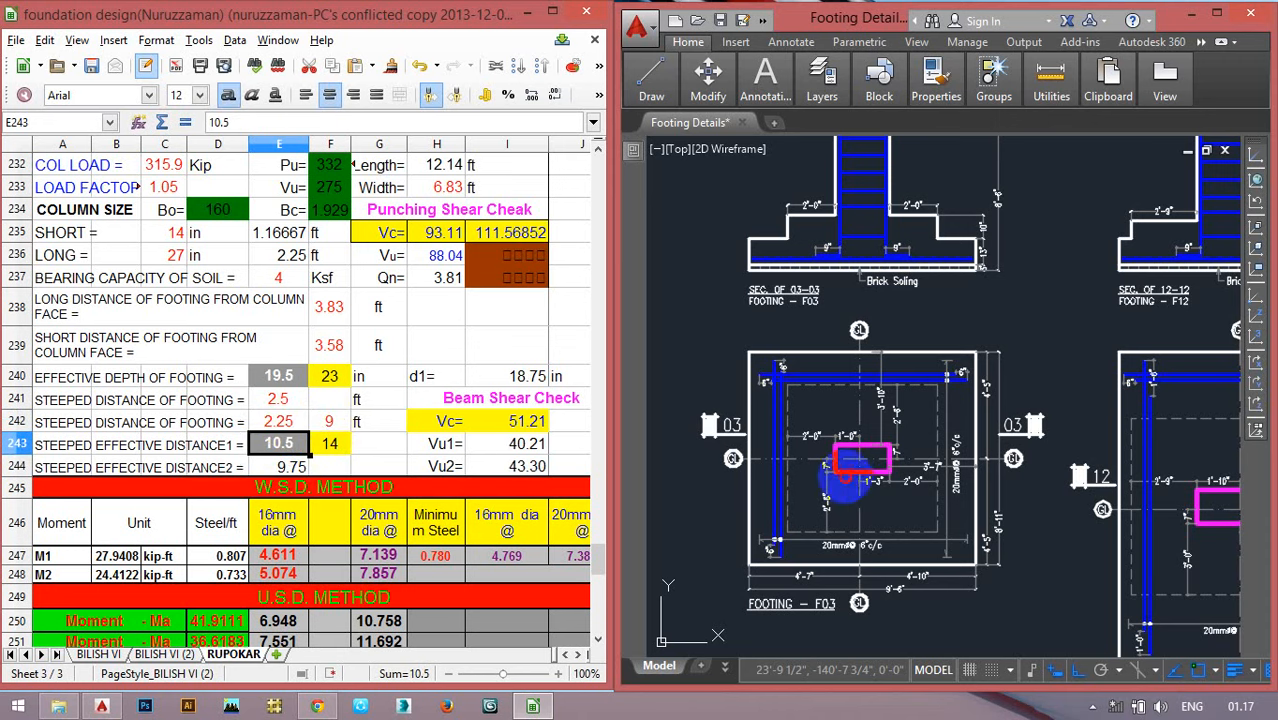
Stretch the left side of the dashed step outline in the F03 plan outward by 3 in, including its 2'-0" dimension.
click(815, 497)
scroll(815, 497, up, 6)
click(810, 606)
scroll(799, 594, down, 2)
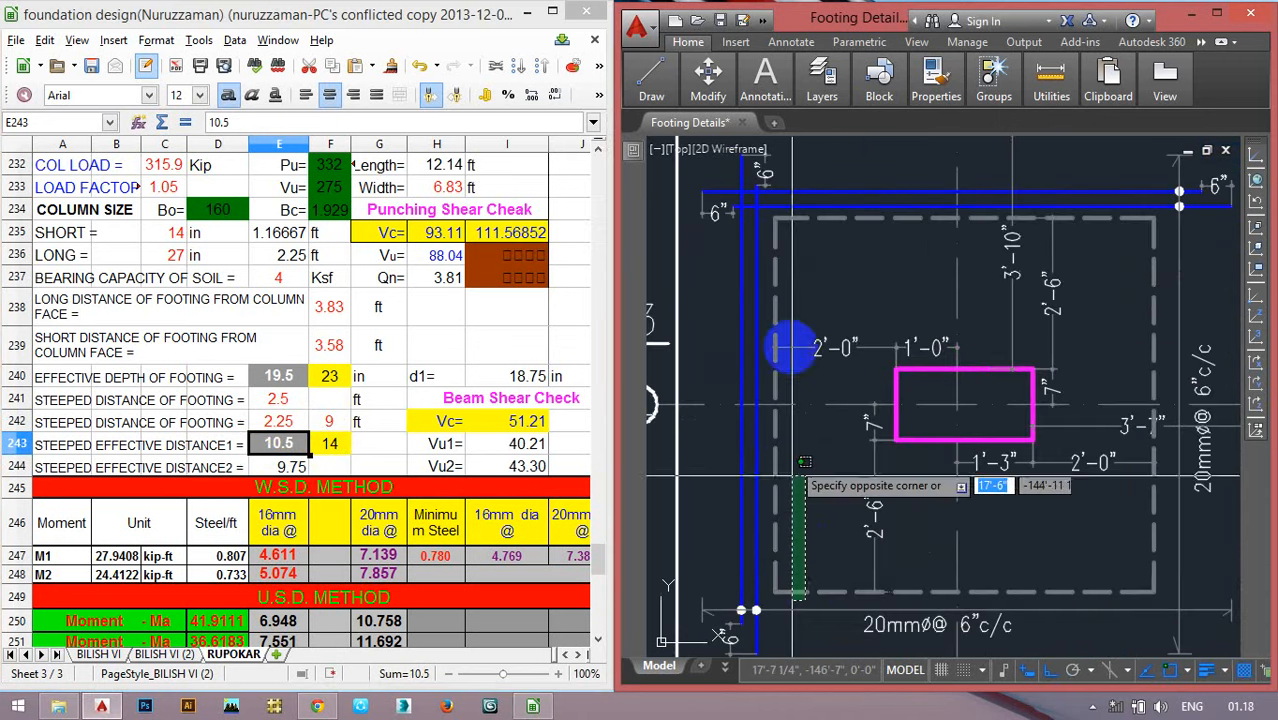
click(768, 219)
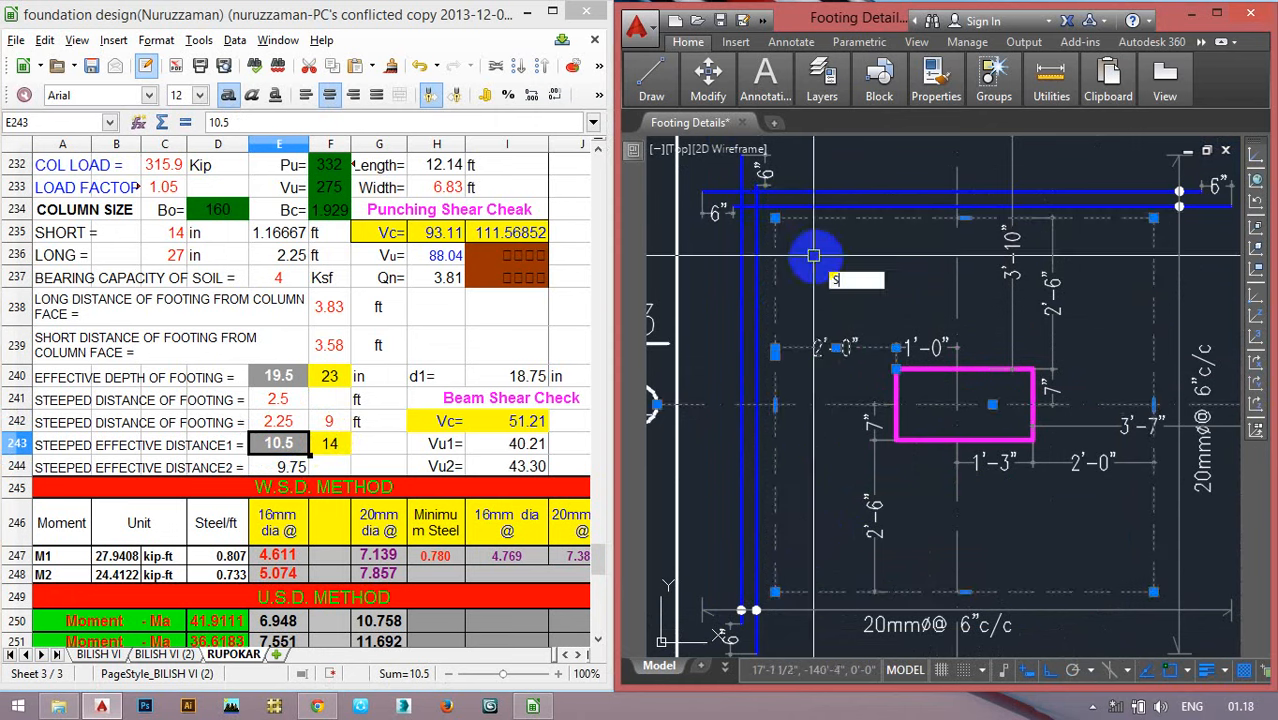
text(s)
key(space)
click(847, 267)
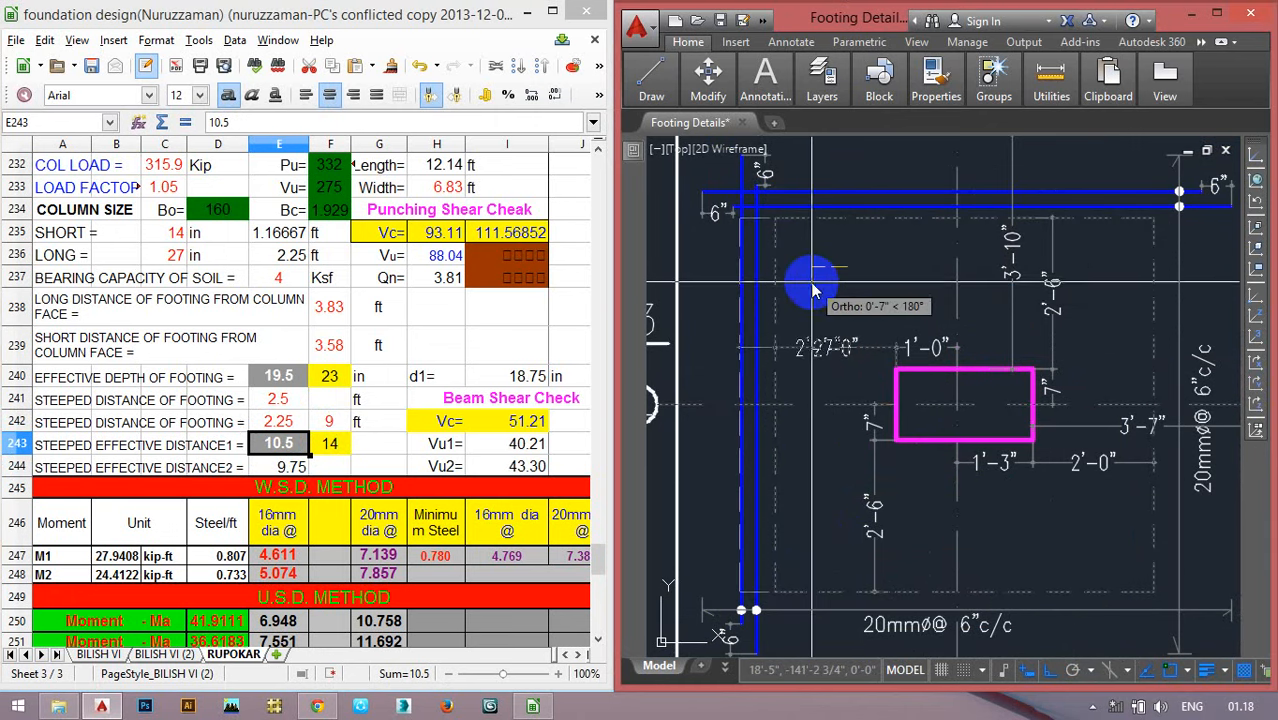
text(3)
key(space)
Stretch the right side of the dashed step outline in the F03 plan outward by 3 in, making its offset 2'-3".
scroll(822, 295, down, 3)
scroll(1040, 370, up, 3)
key(space)
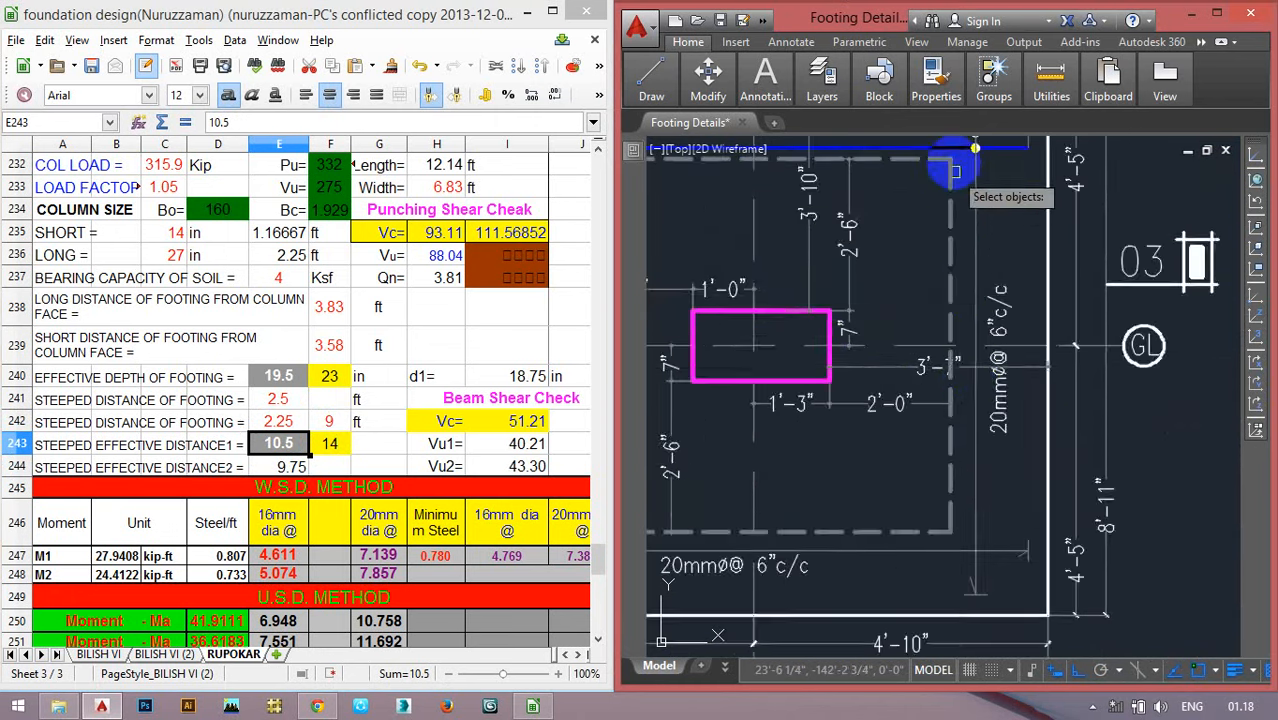
scroll(970, 160, up, 2)
click(927, 163)
scroll(905, 400, down, 2)
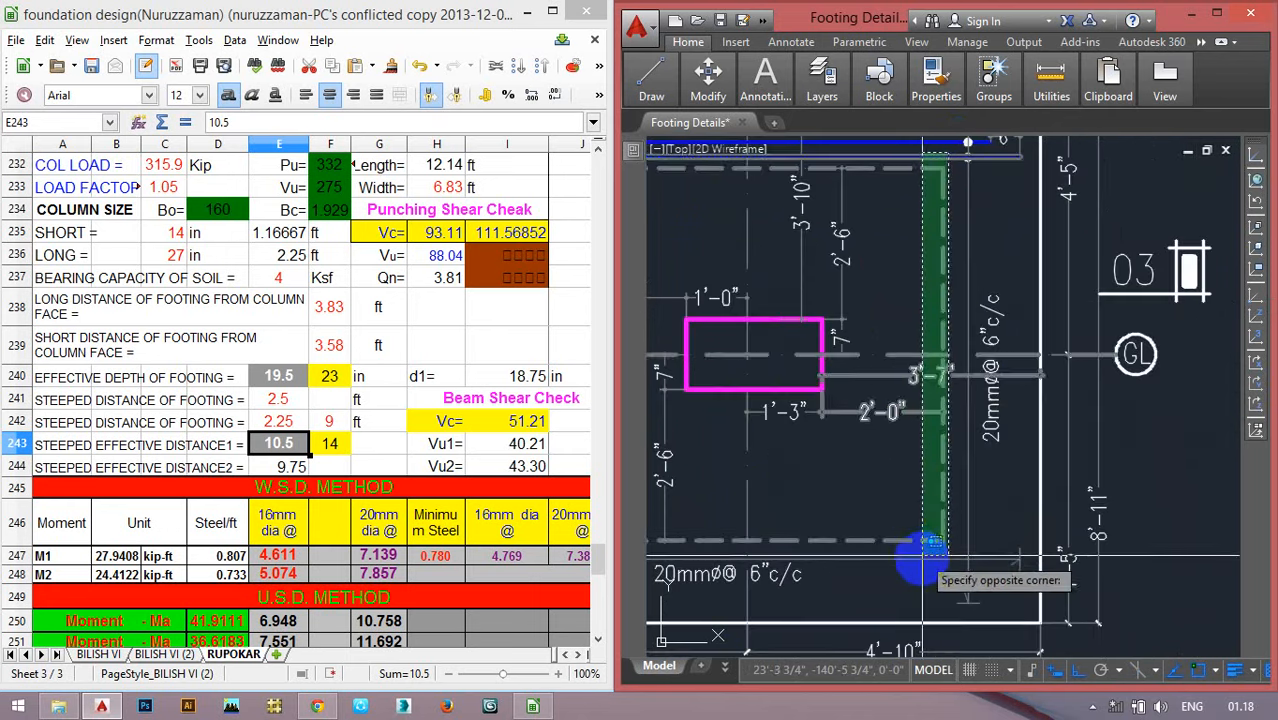
click(928, 548)
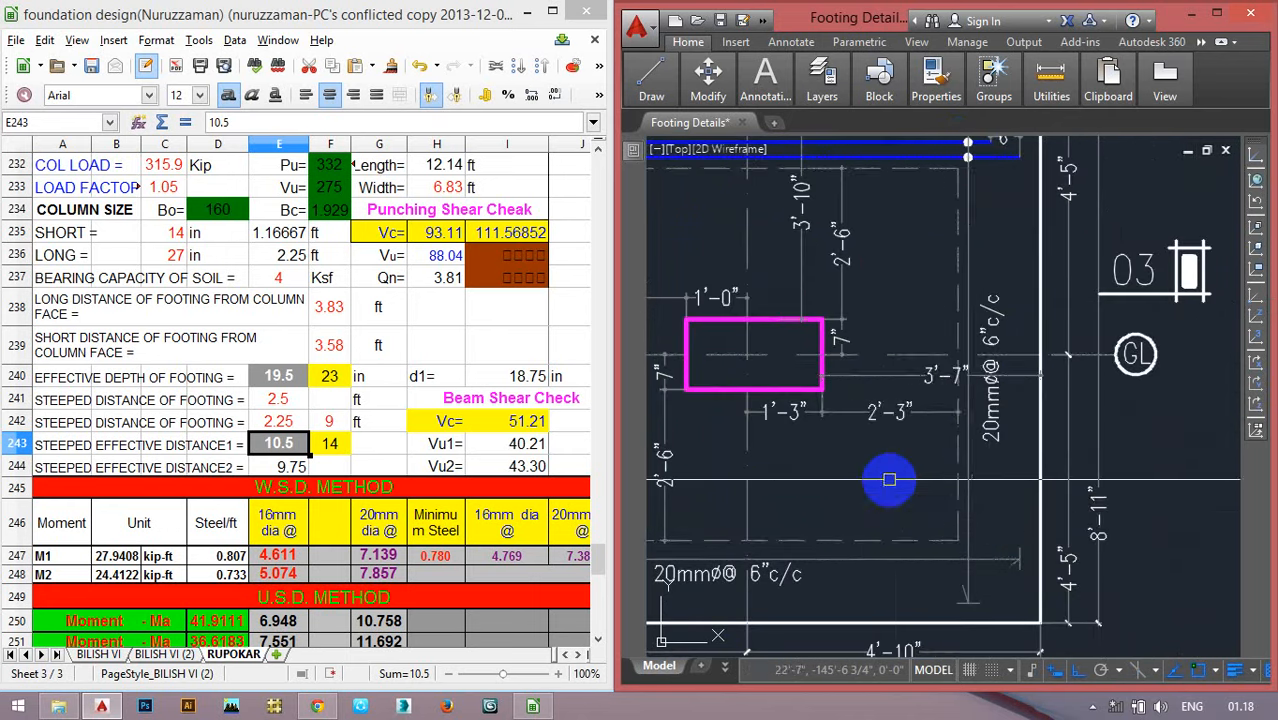
scroll(900, 450, down, 3)
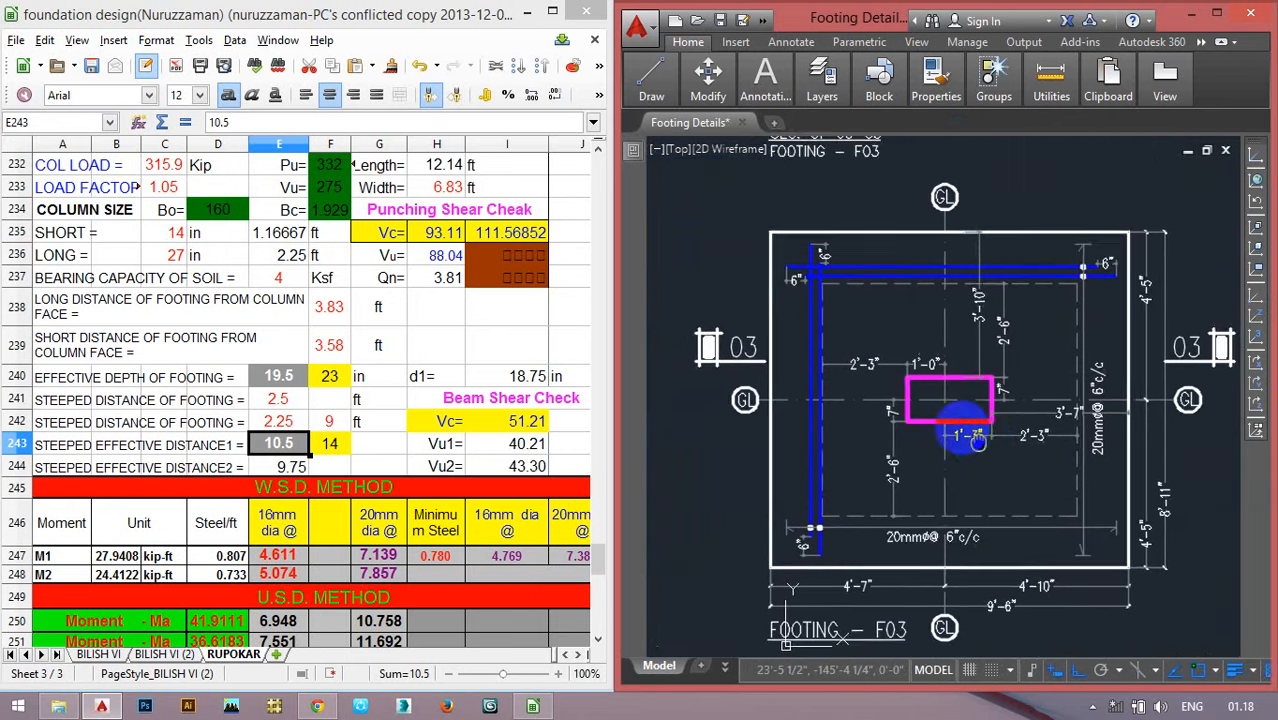
drag(978, 443, 958, 425)
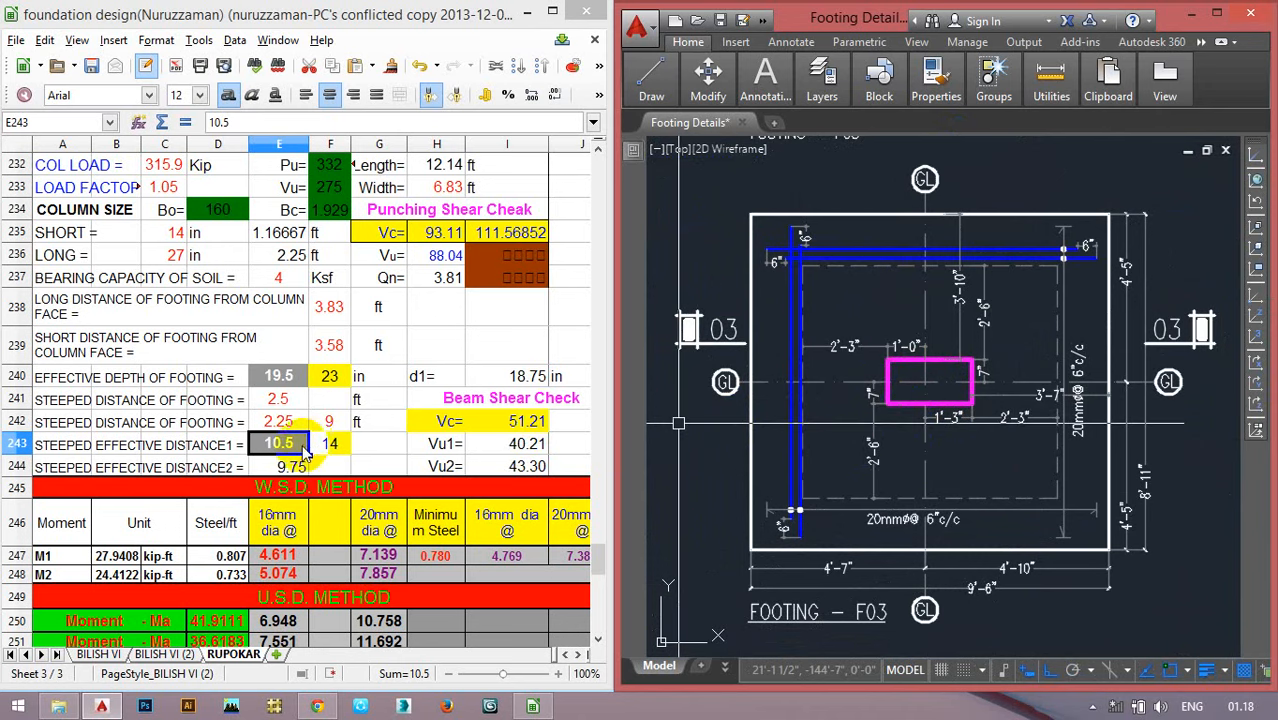
Check the spreadsheet's total depths and change the base thickness dimension text in section 03-03 to 14".
click(330, 378)
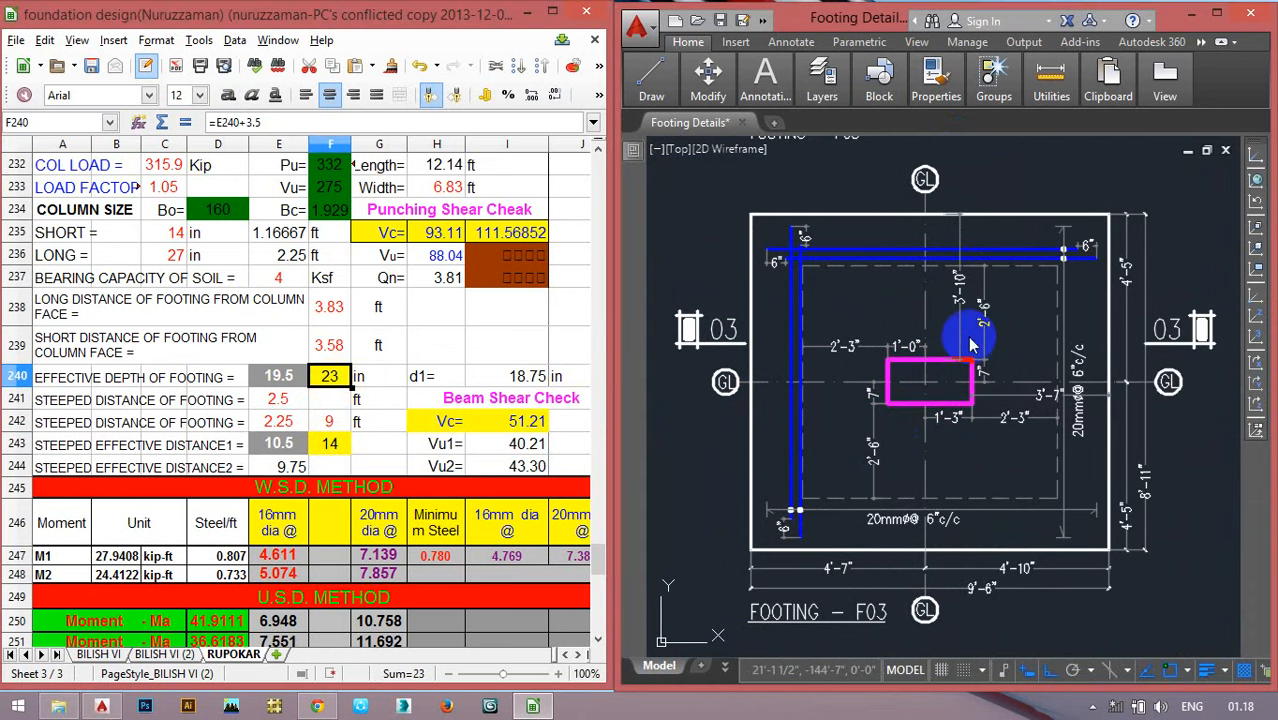
scroll(990, 340, up, 6)
drag(1035, 363, 1019, 412)
click(330, 446)
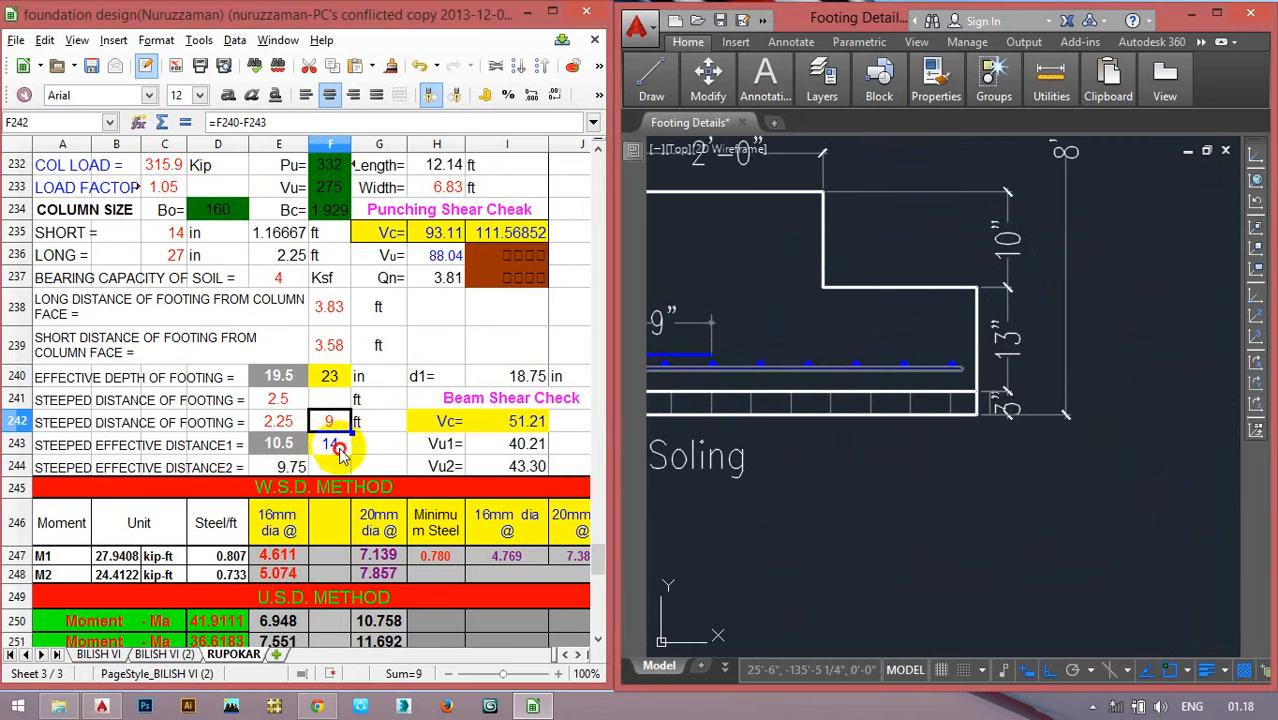
double_click(1005, 340)
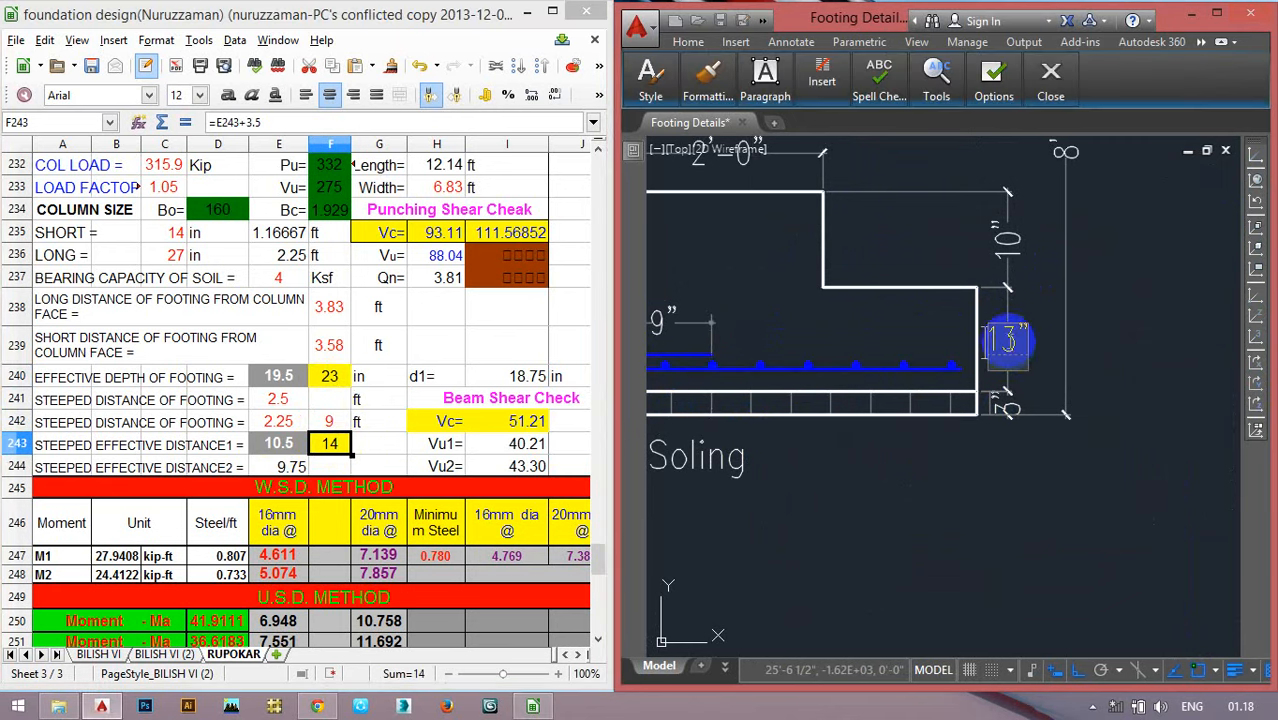
text(14)
click(1012, 255)
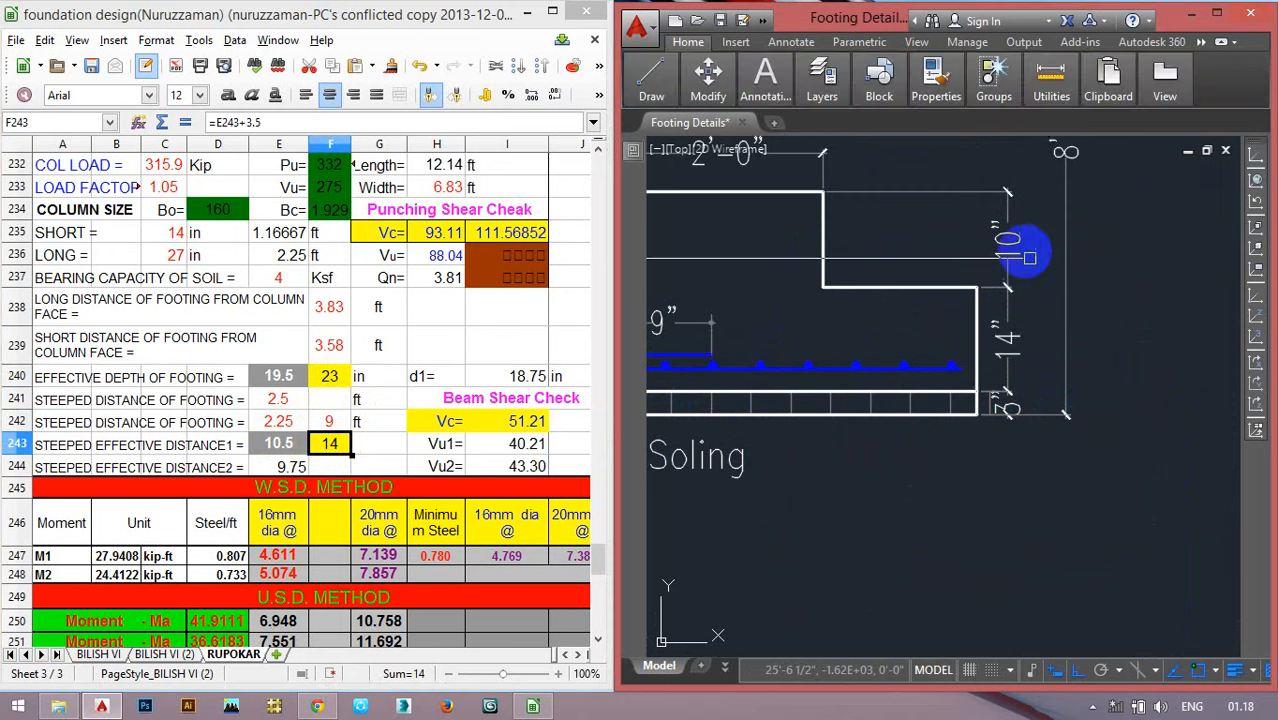
Change the upper step's height dimension text in section 03-03 to 9".
double_click(1003, 242)
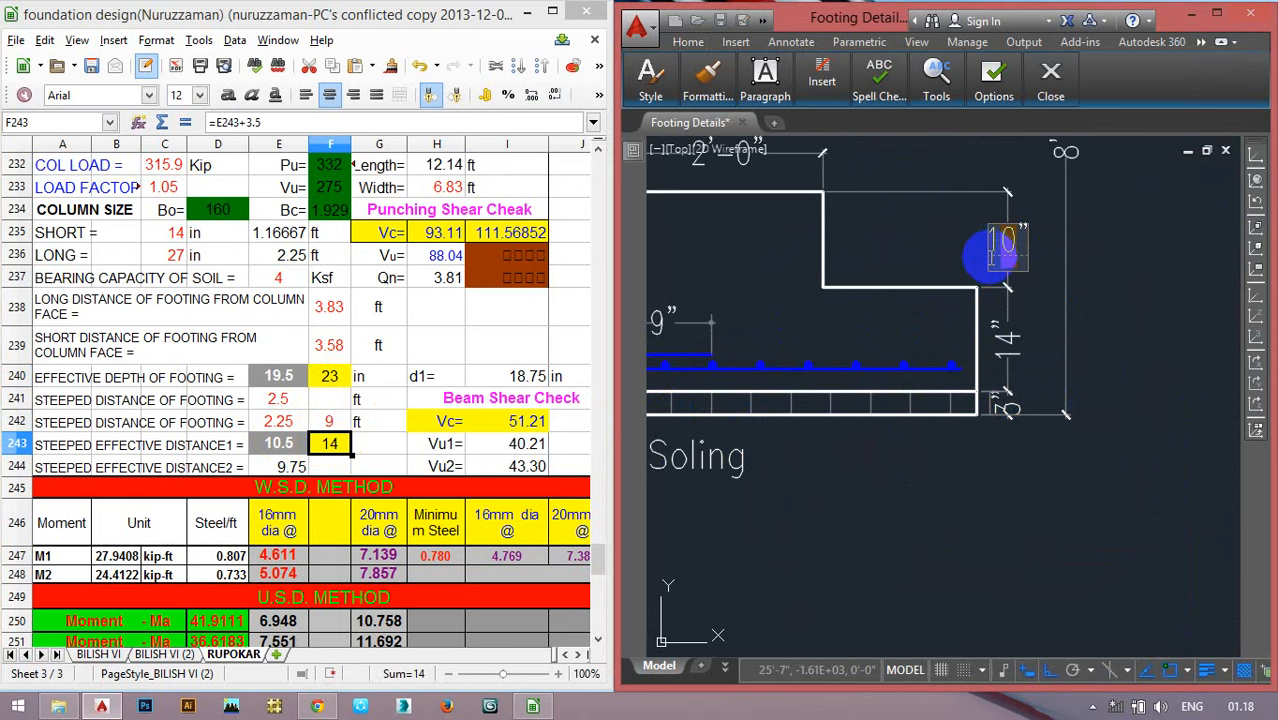
text(9)
click(1067, 299)
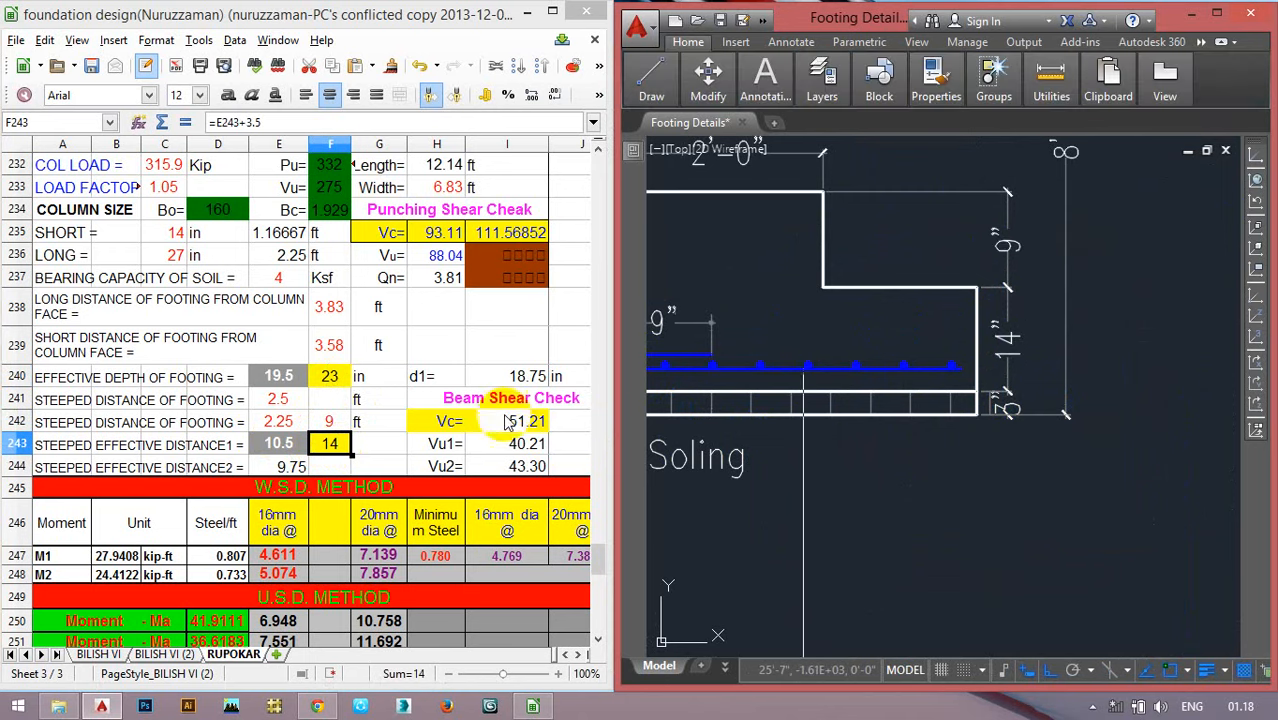
scroll(1010, 343, down, 4)
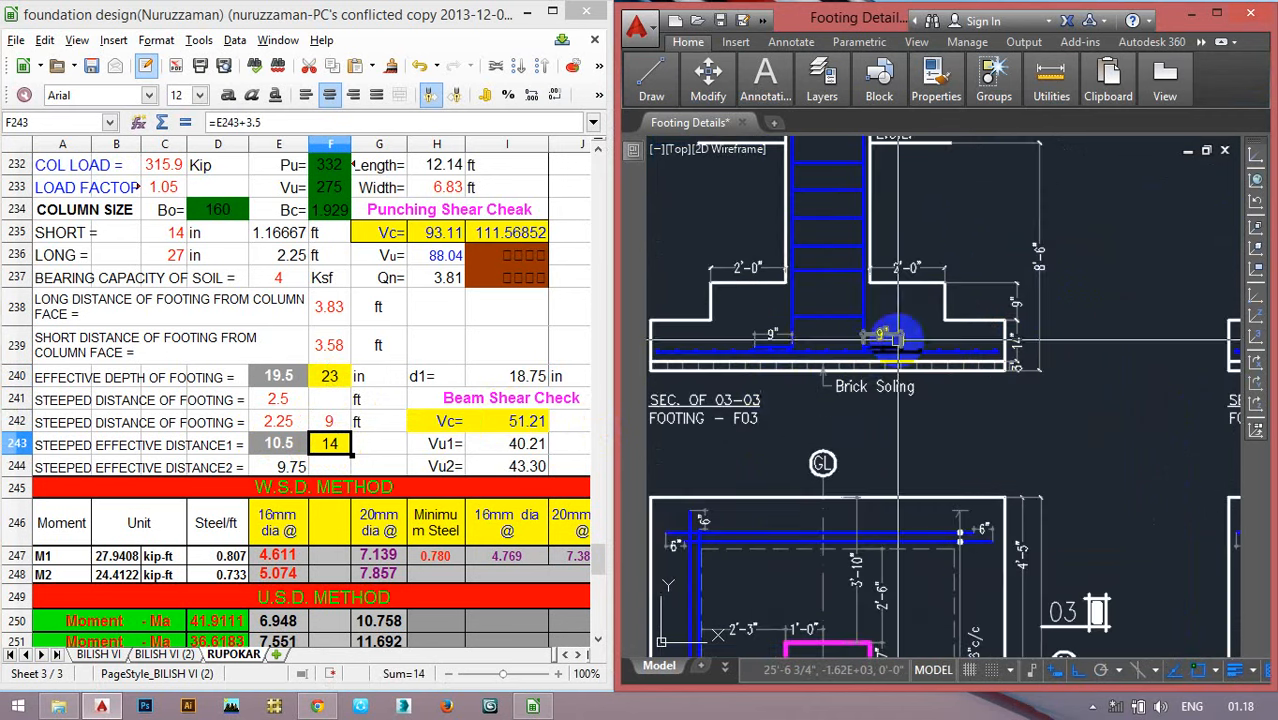
Check footing F03's effective depth, total depth and Bo perimeter formulas in the spreadsheet.
click(278, 378)
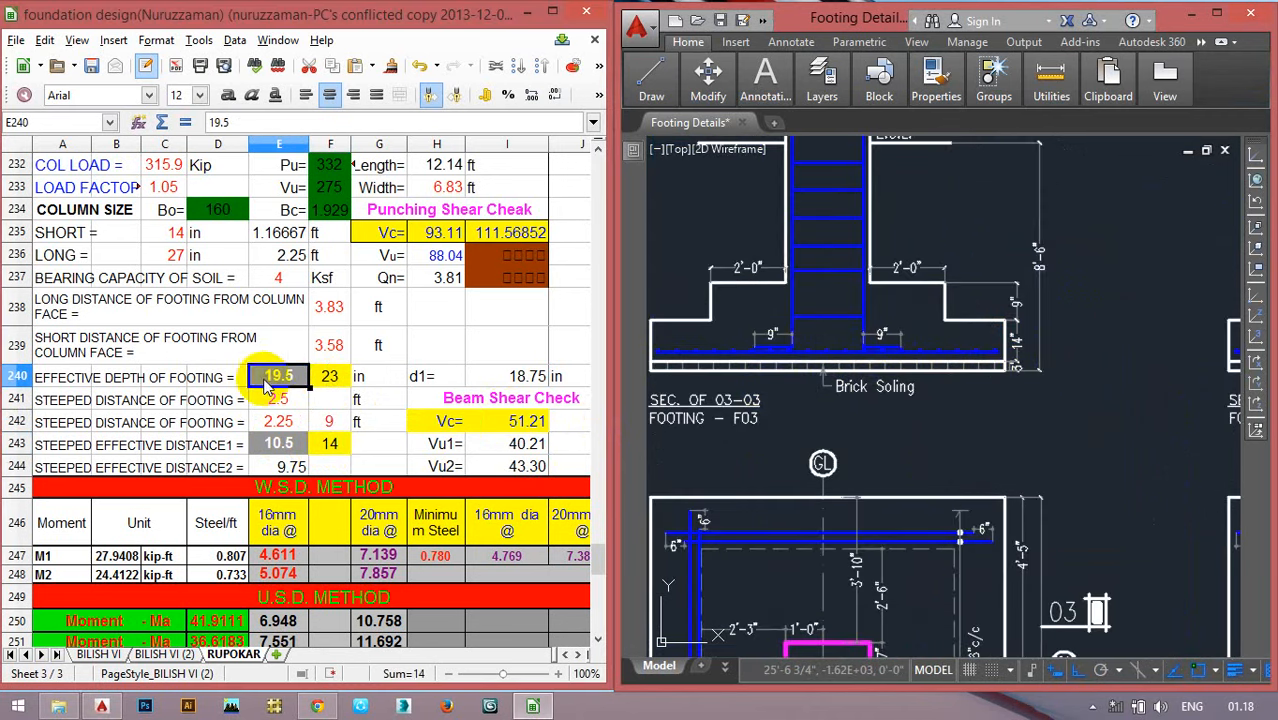
click(329, 378)
click(294, 378)
click(320, 377)
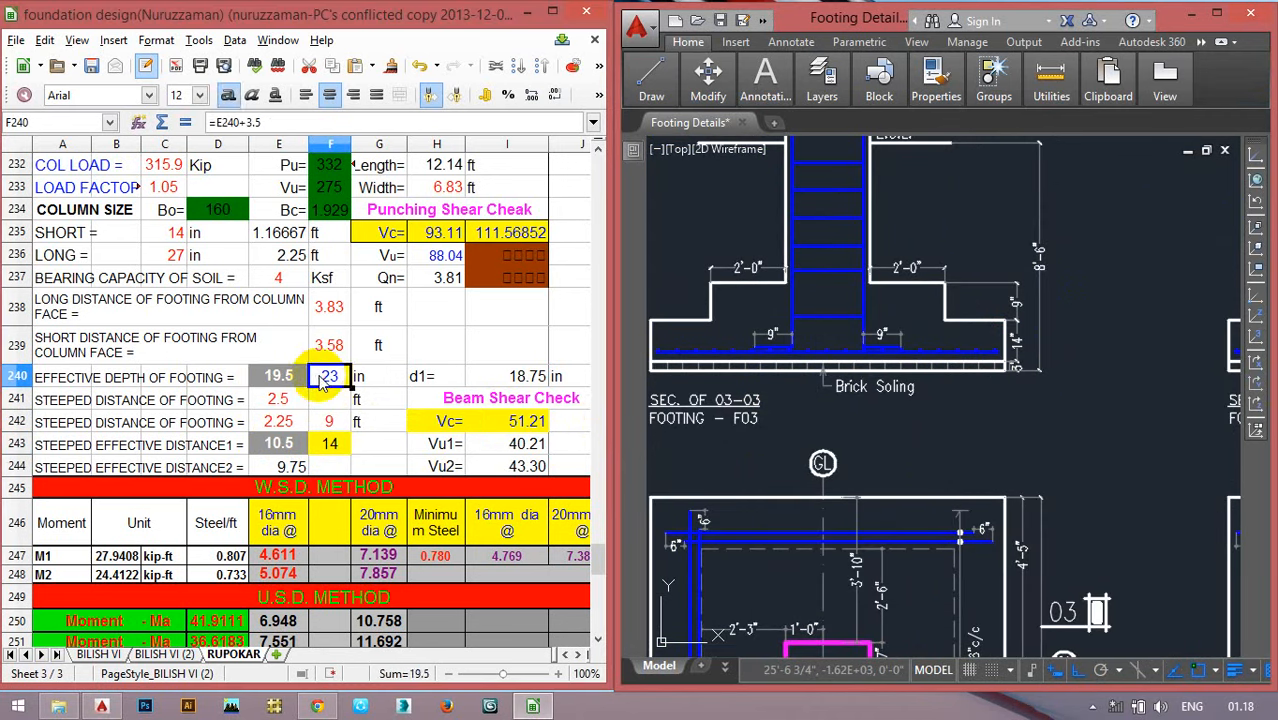
scroll(334, 380, up, 1)
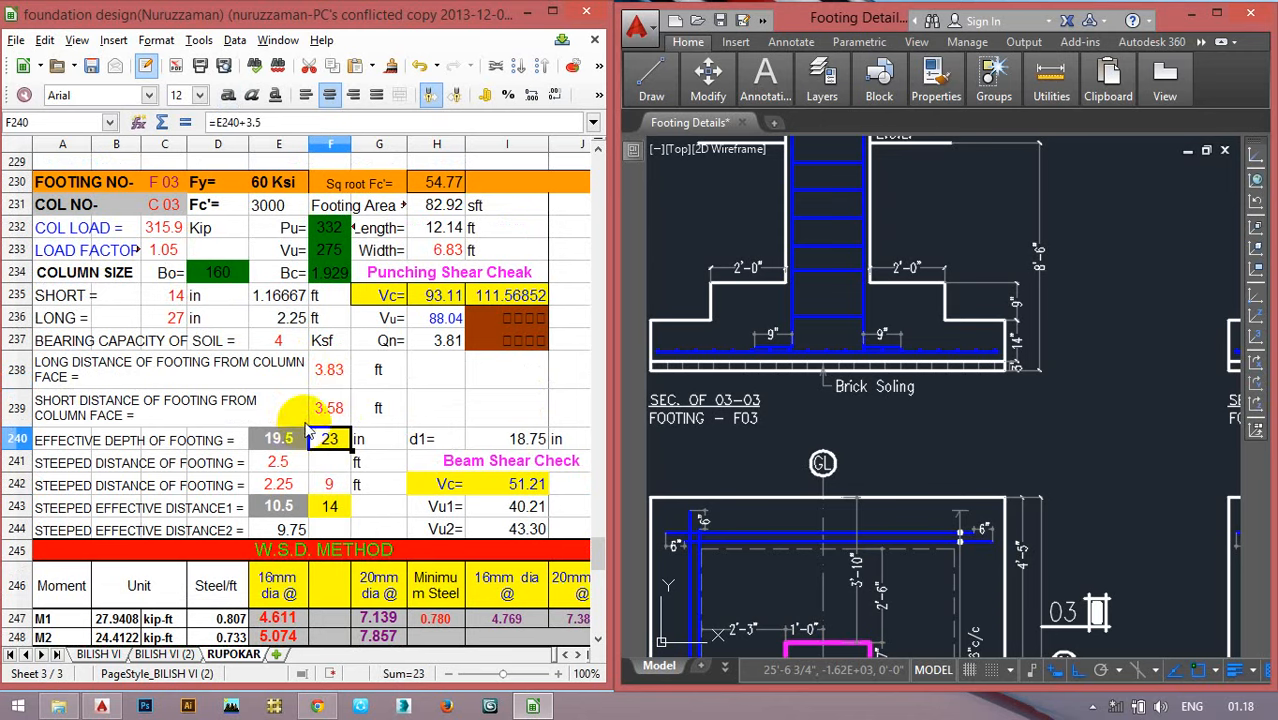
click(215, 273)
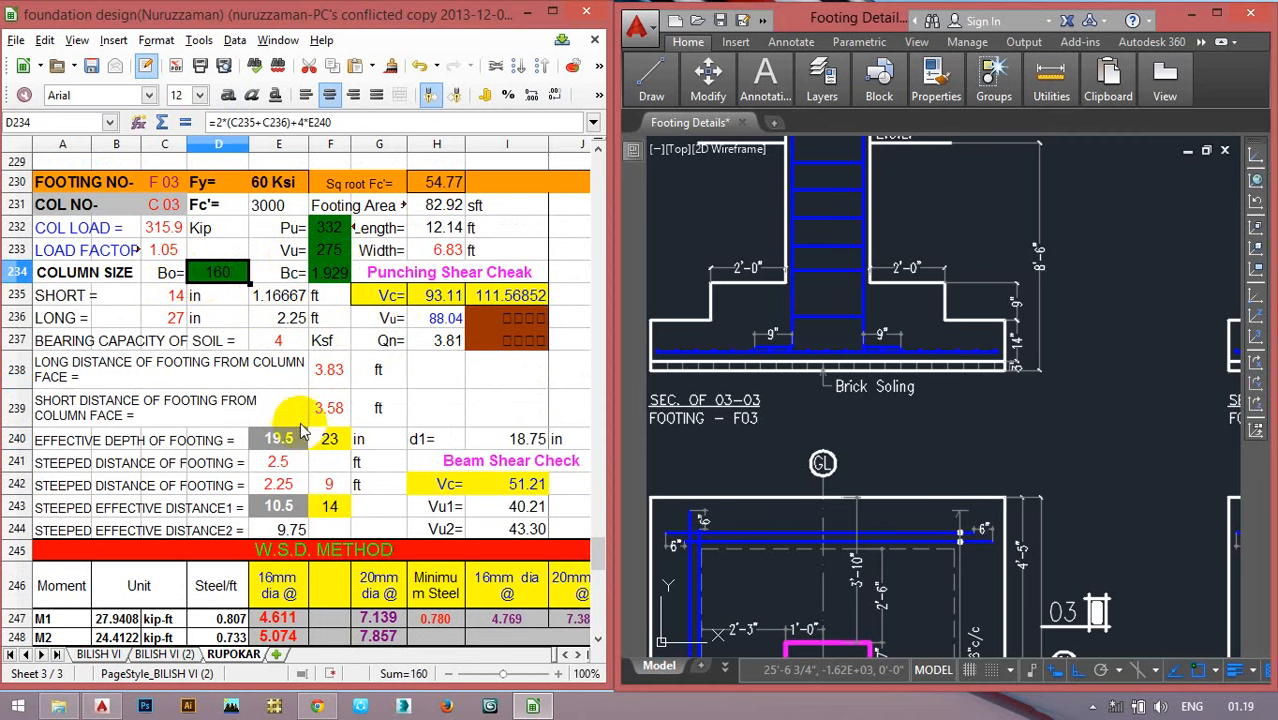
Inspect the punching shear formulas for Vu and Vc without changing them.
double_click(453, 318)
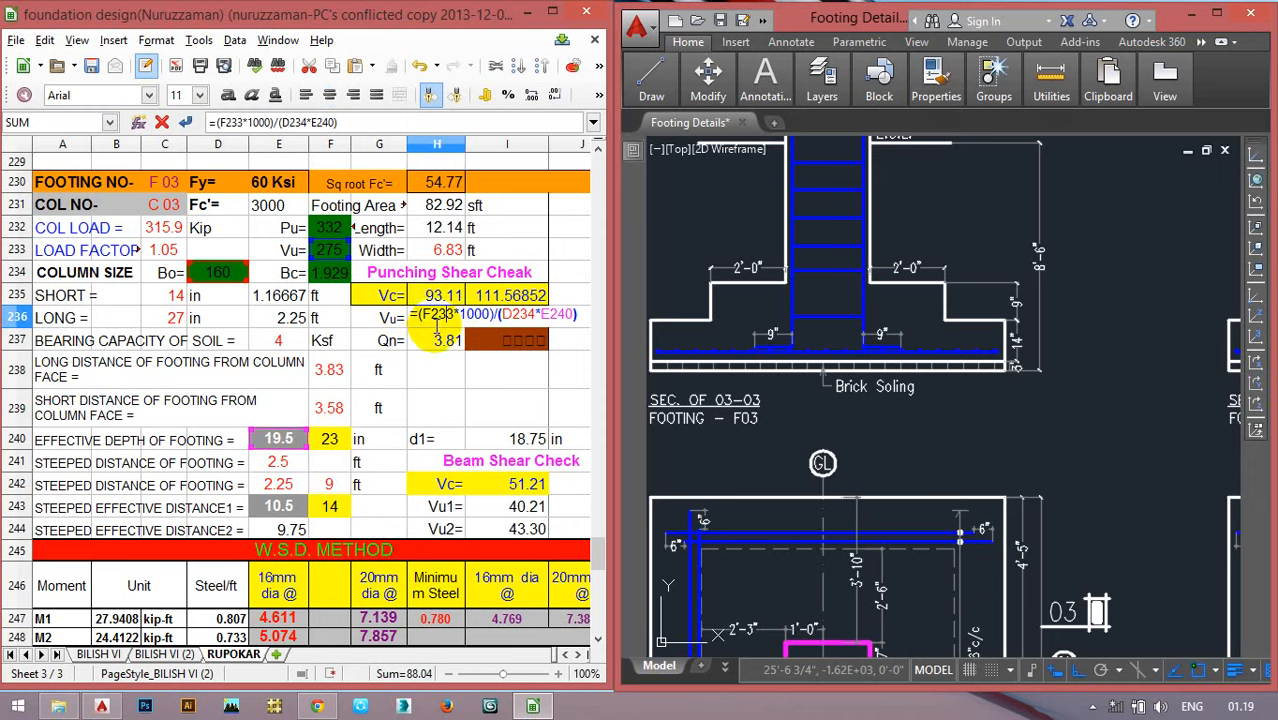
double_click(441, 320)
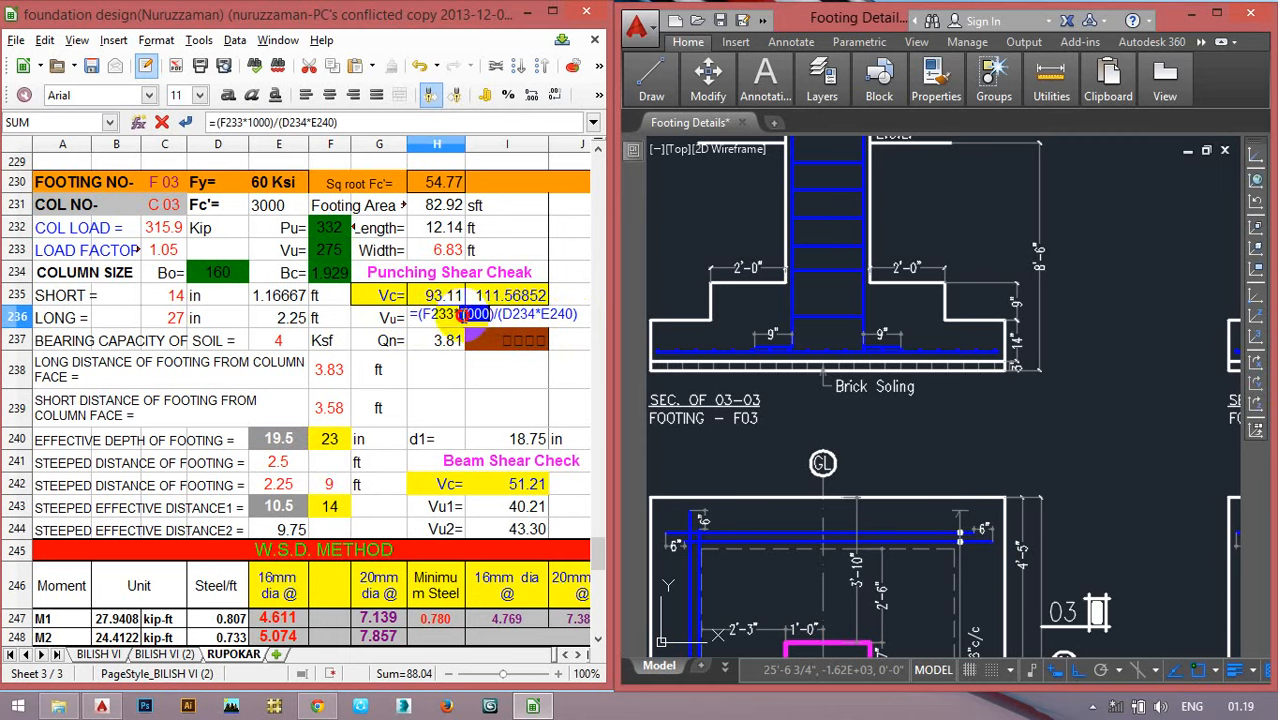
key(Escape)
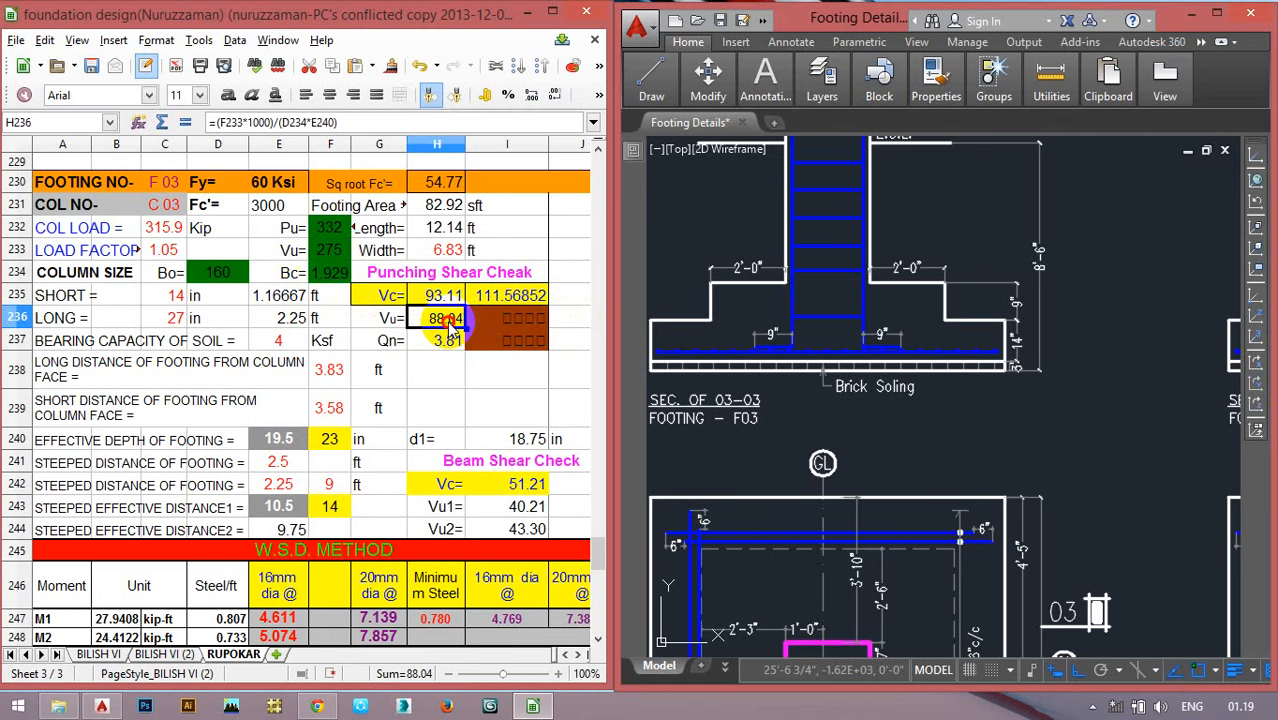
double_click(447, 320)
key(Escape)
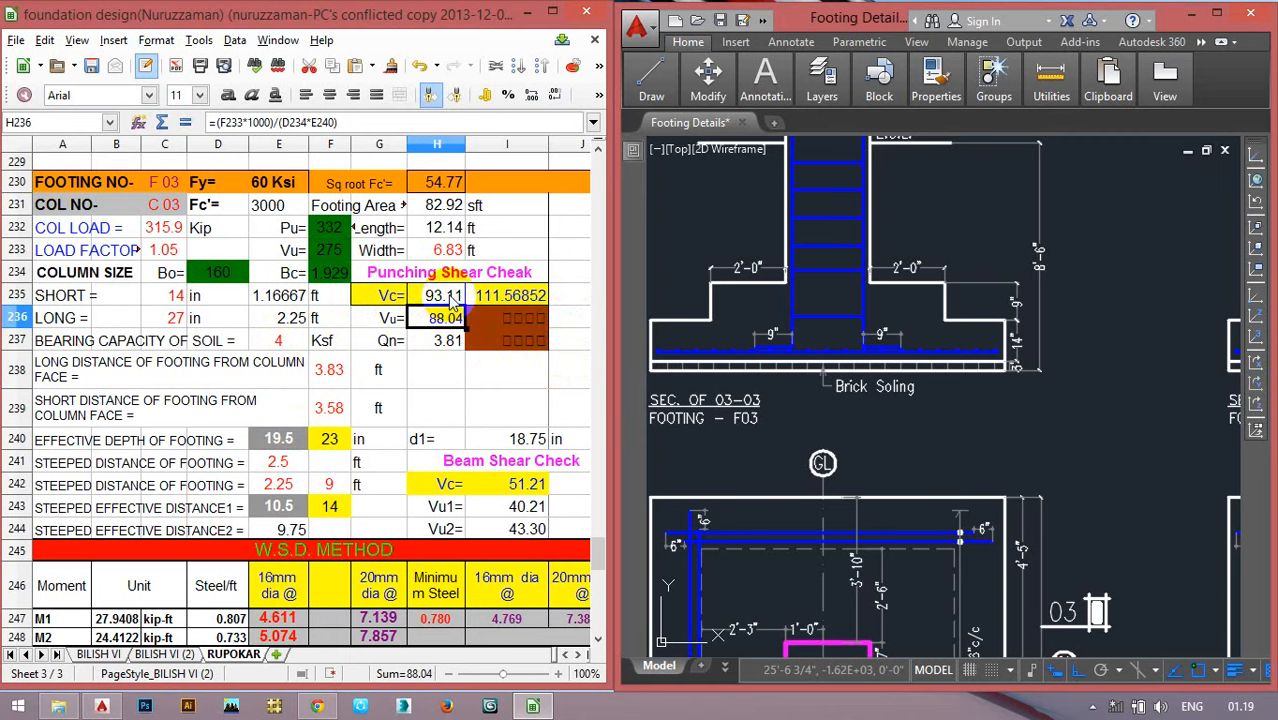
click(449, 297)
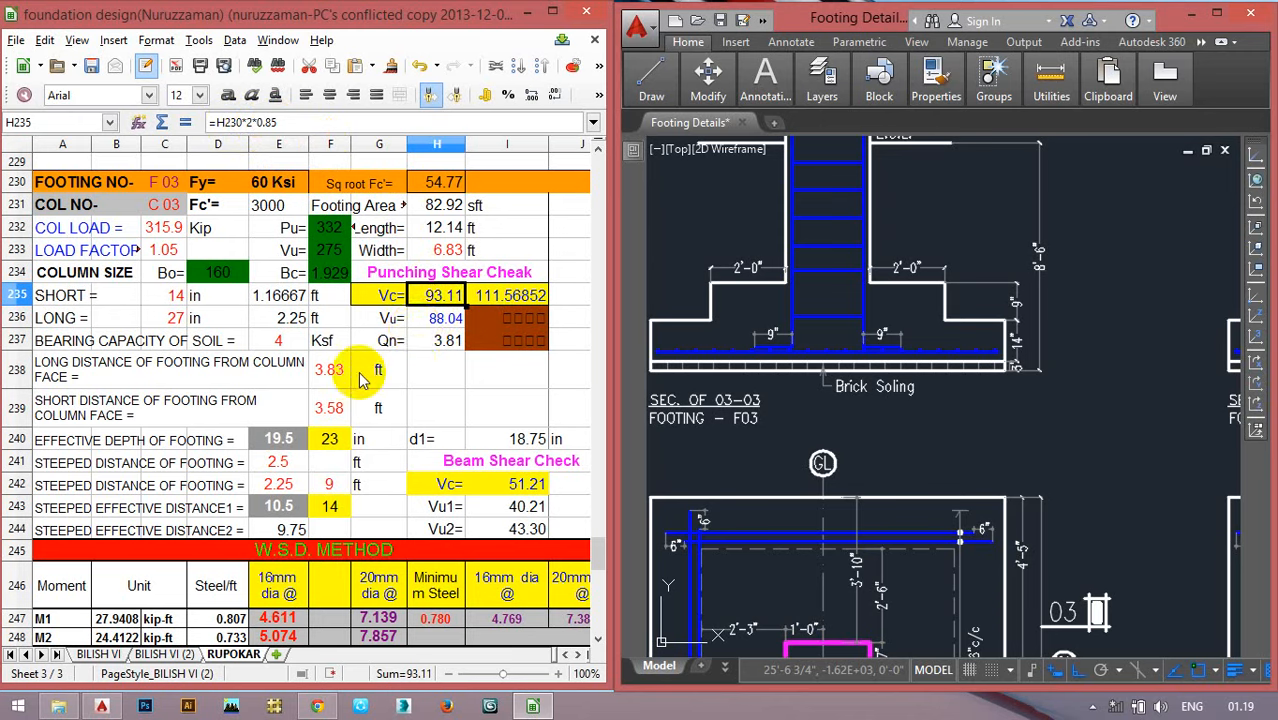
Review the long footing distance from the column face and the column's short and long sizes in feet, and highlight the F03 input range.
click(343, 378)
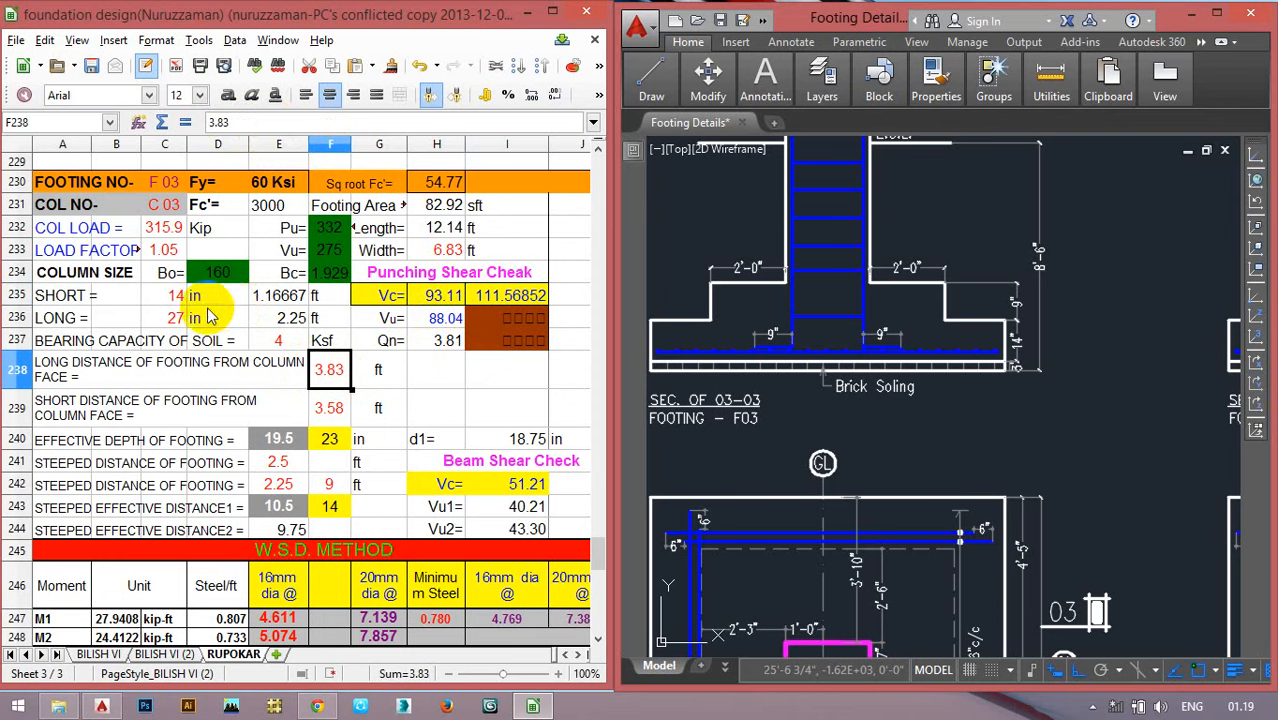
click(285, 295)
key(Down)
scroll(335, 435, down, 1)
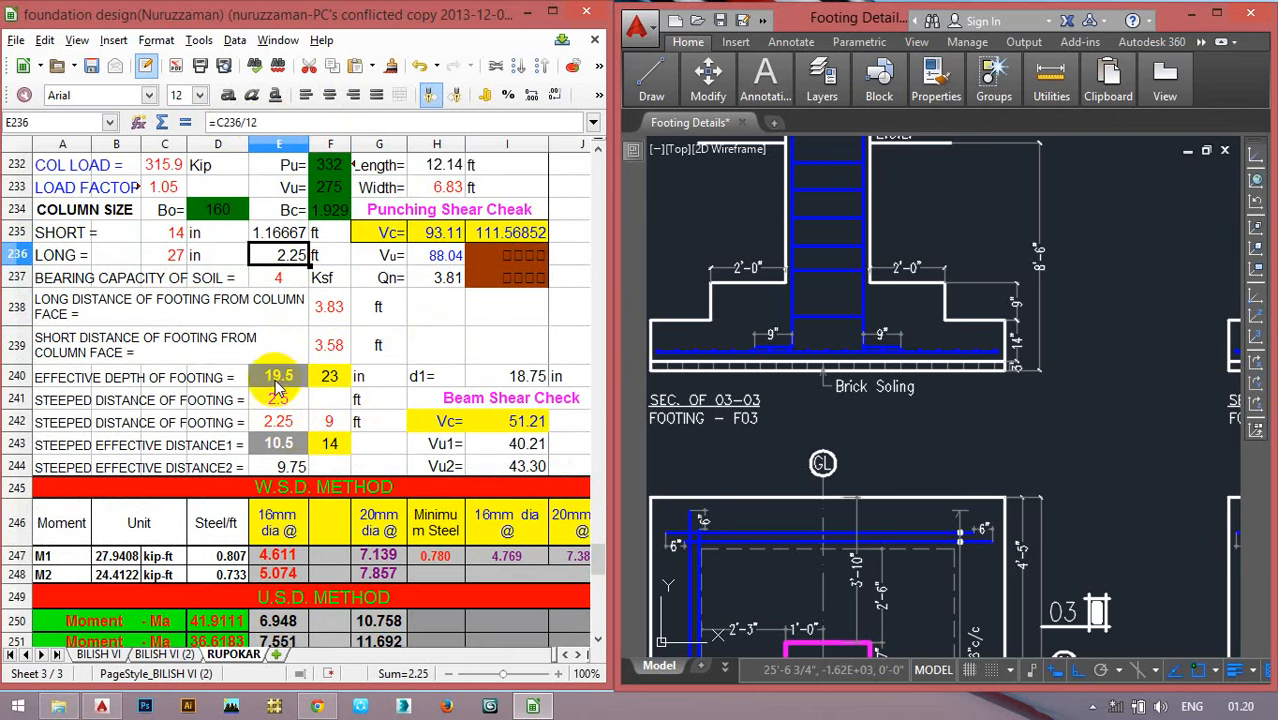
drag(279, 386, 325, 414)
click(571, 247)
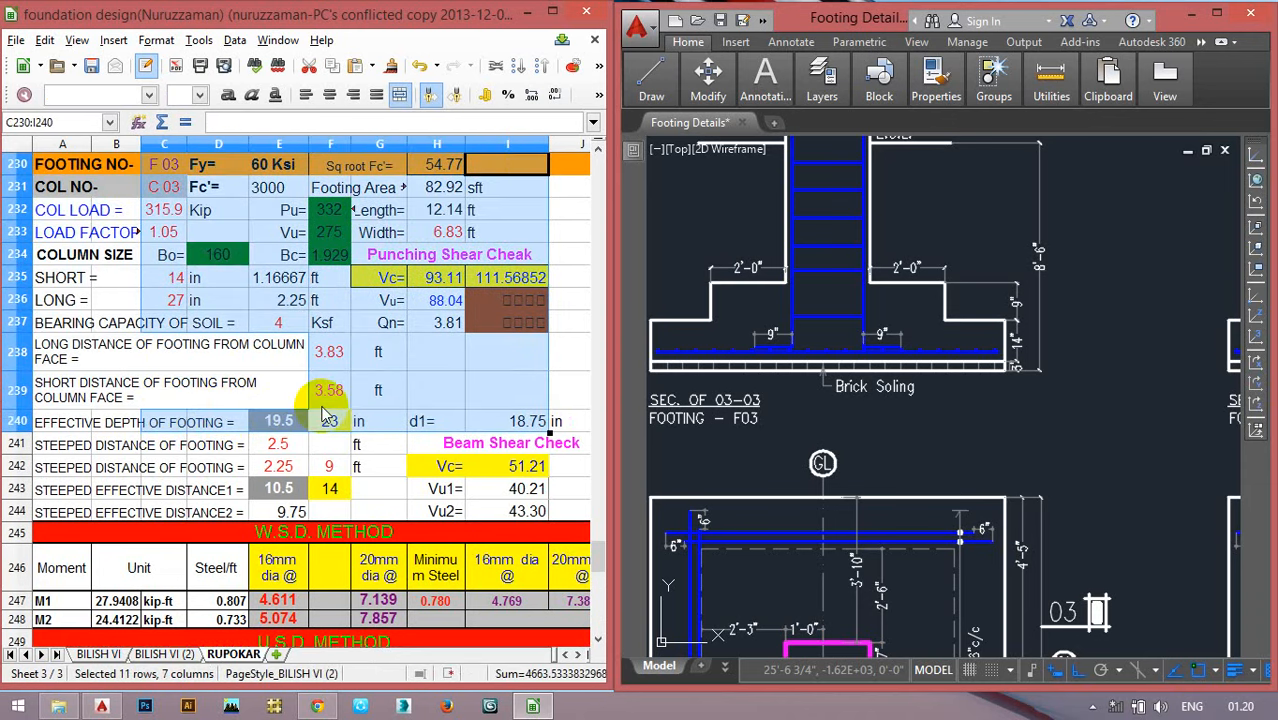
Examine the F03 plan and section 03-03 in the AutoCAD drawing around the column, steps and footing edge.
click(912, 442)
scroll(900, 442, down, 5)
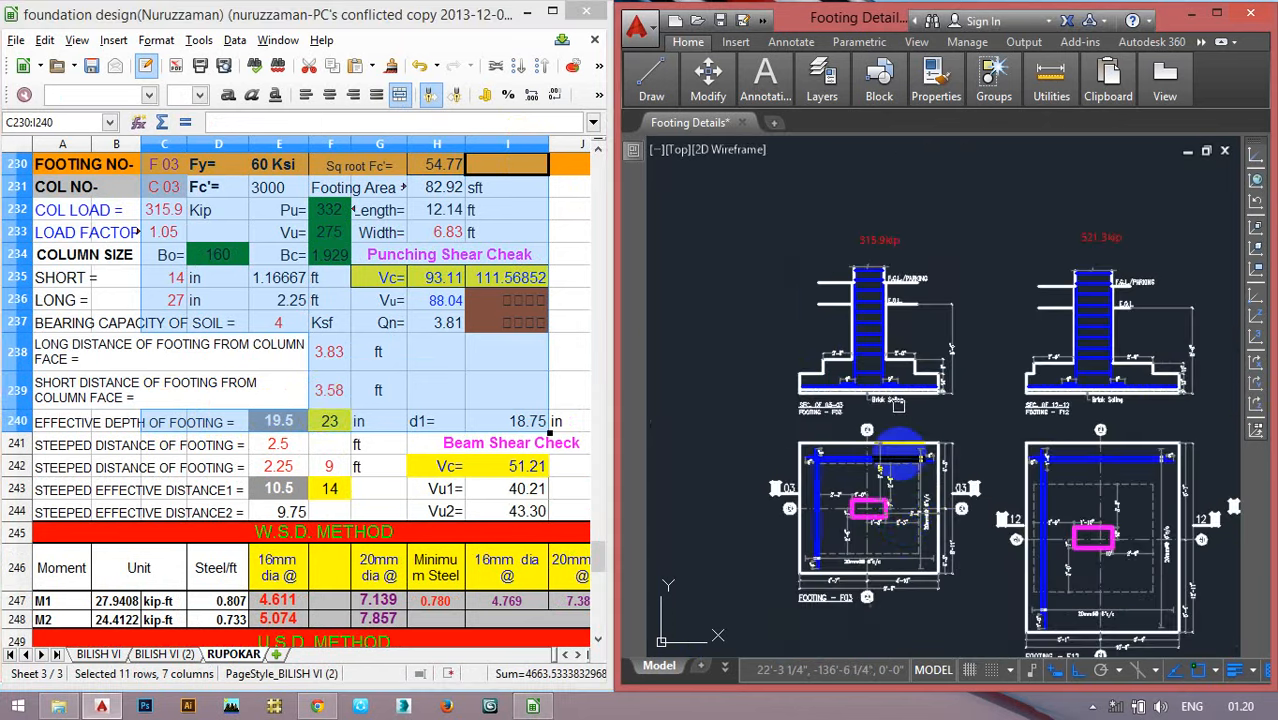
scroll(909, 540, up, 5)
drag(909, 538, 903, 490)
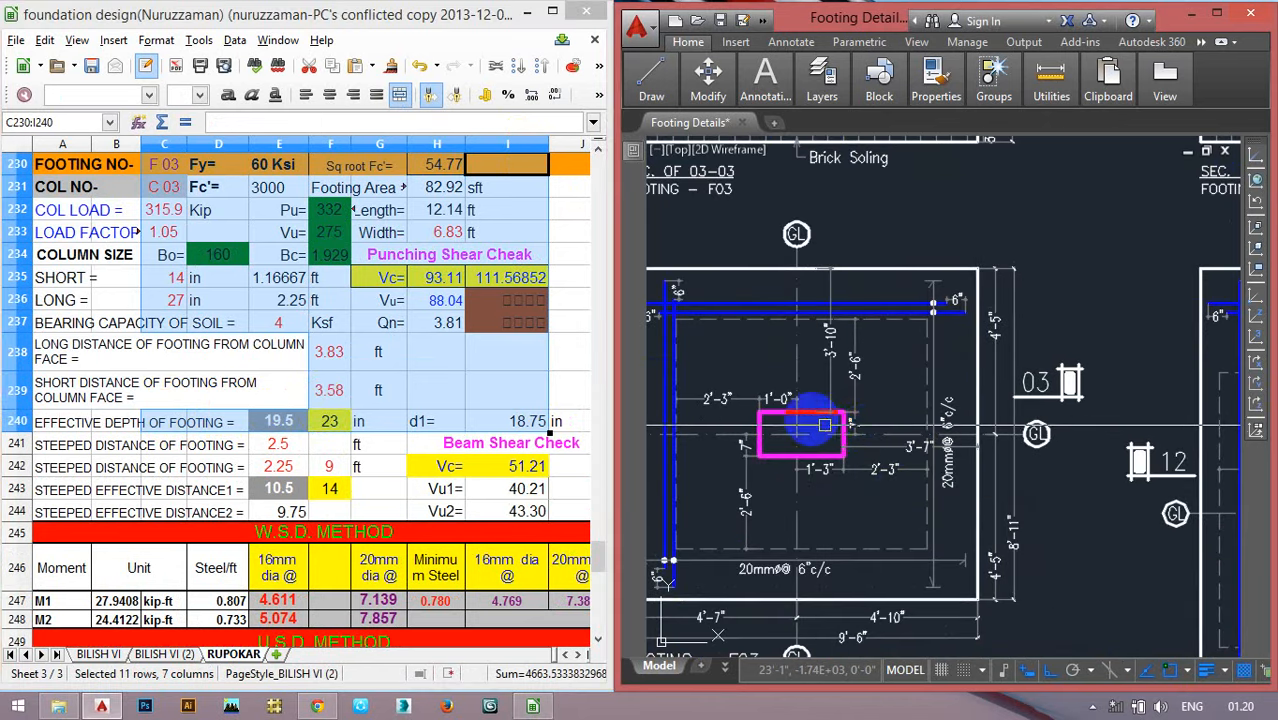
click(830, 410)
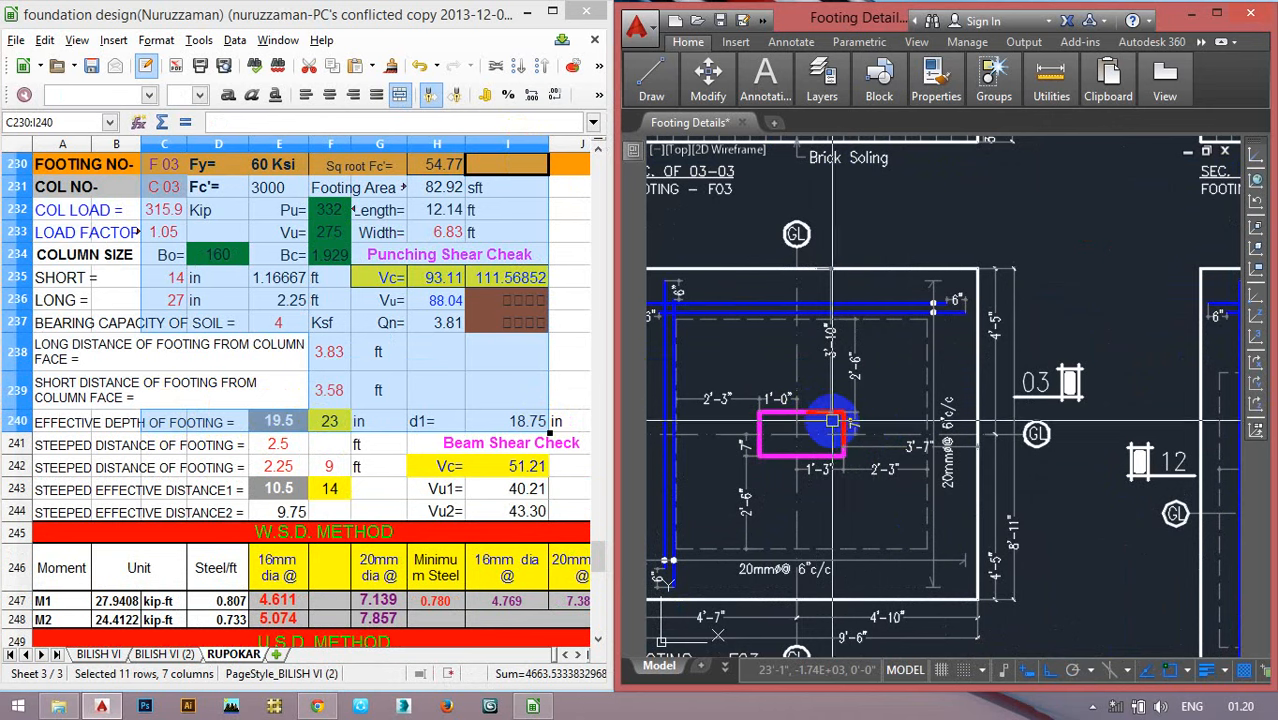
scroll(822, 422, down, 2)
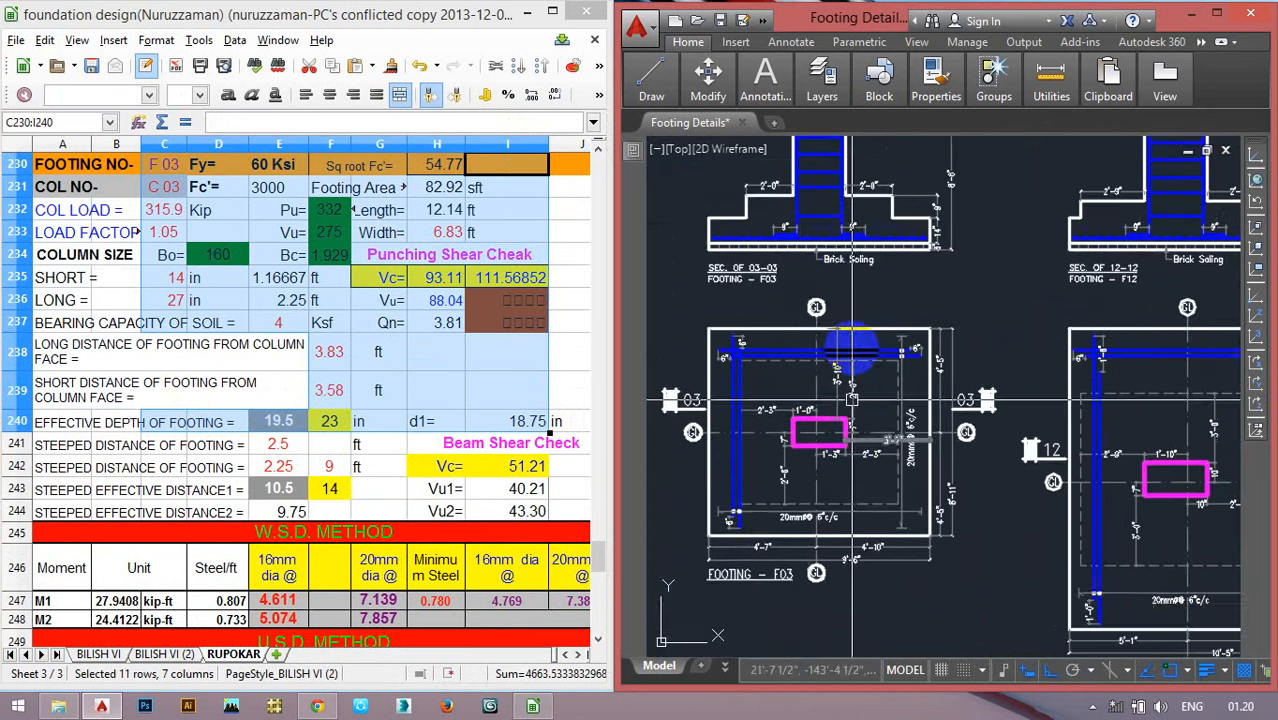
scroll(826, 234, up, 2)
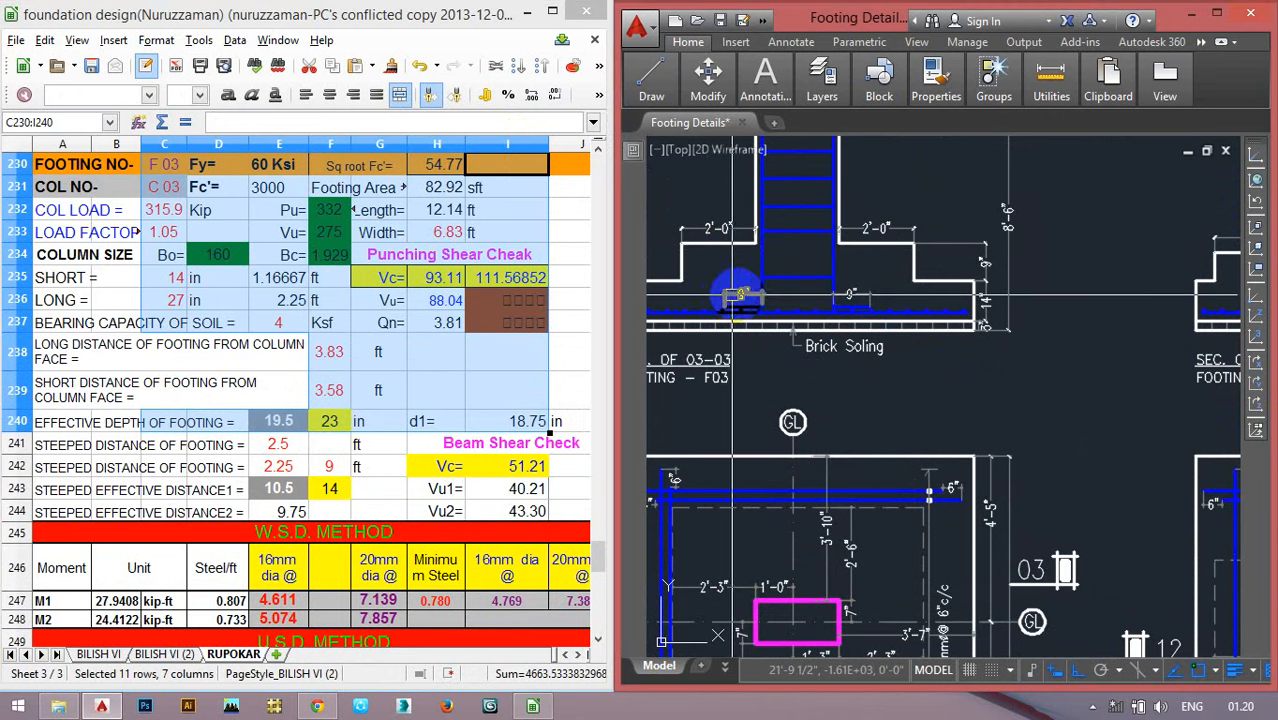
click(436, 351)
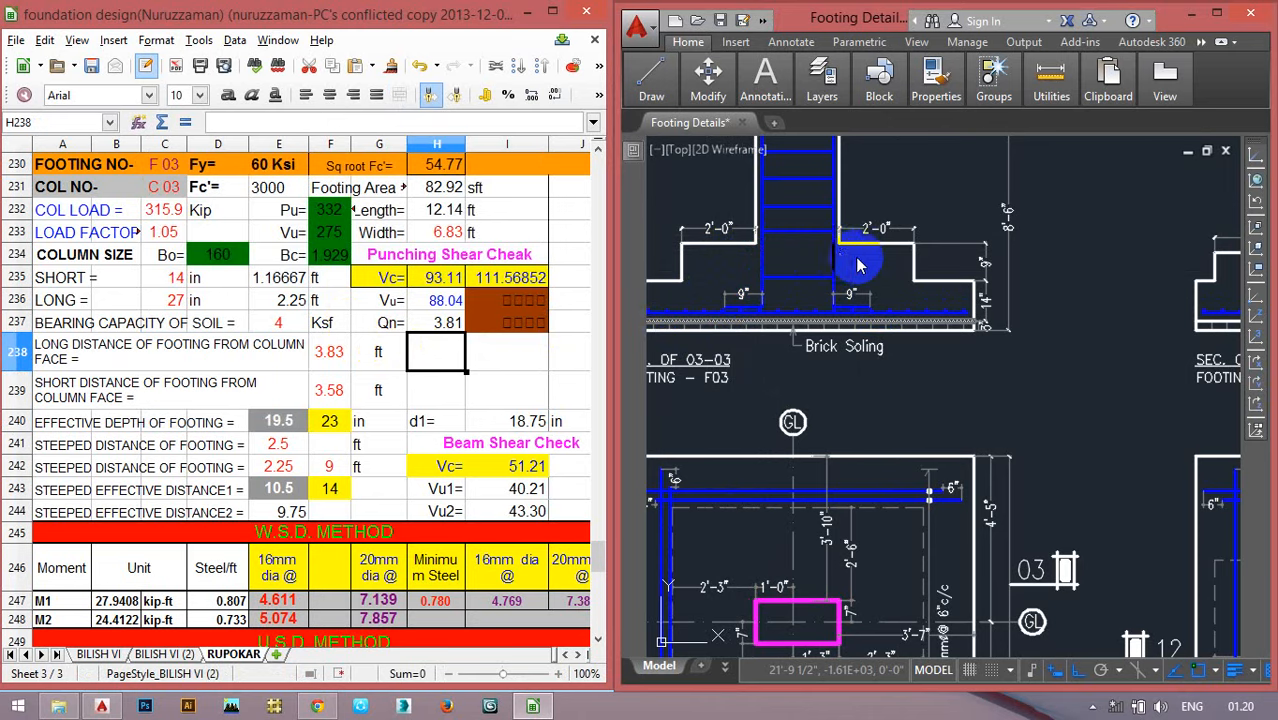
drag(896, 514, 885, 372)
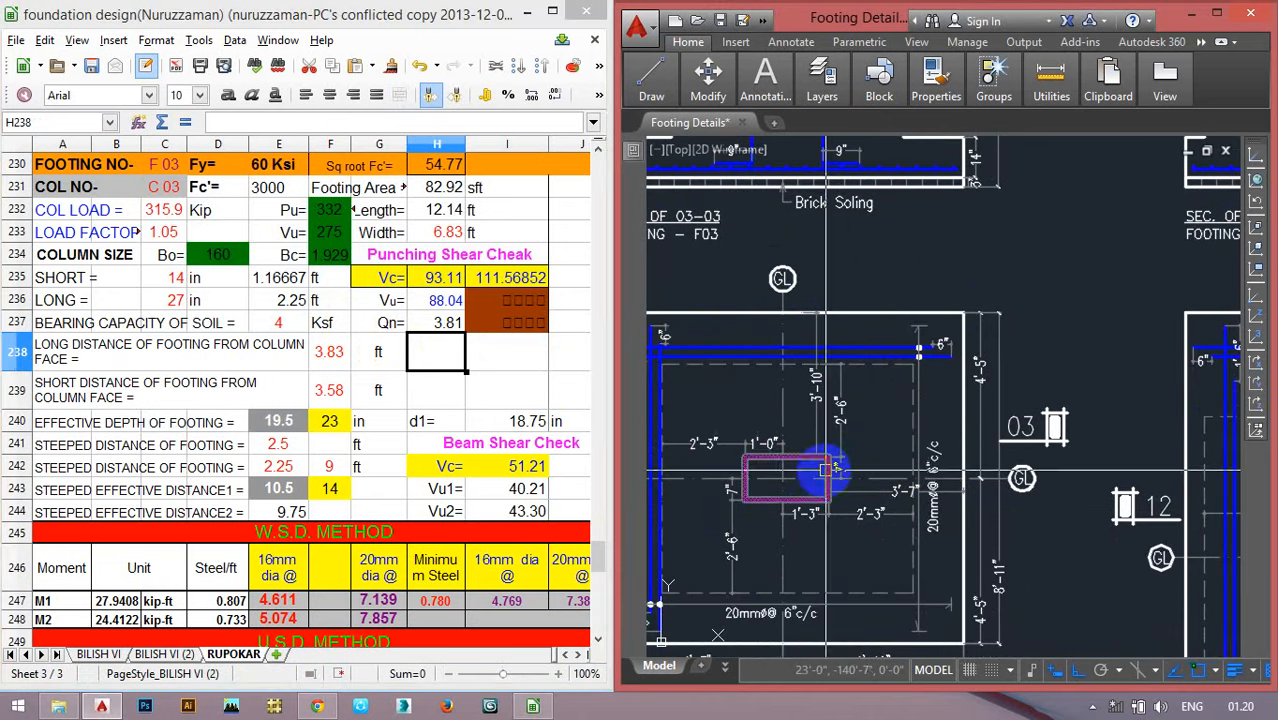
drag(919, 211, 910, 285)
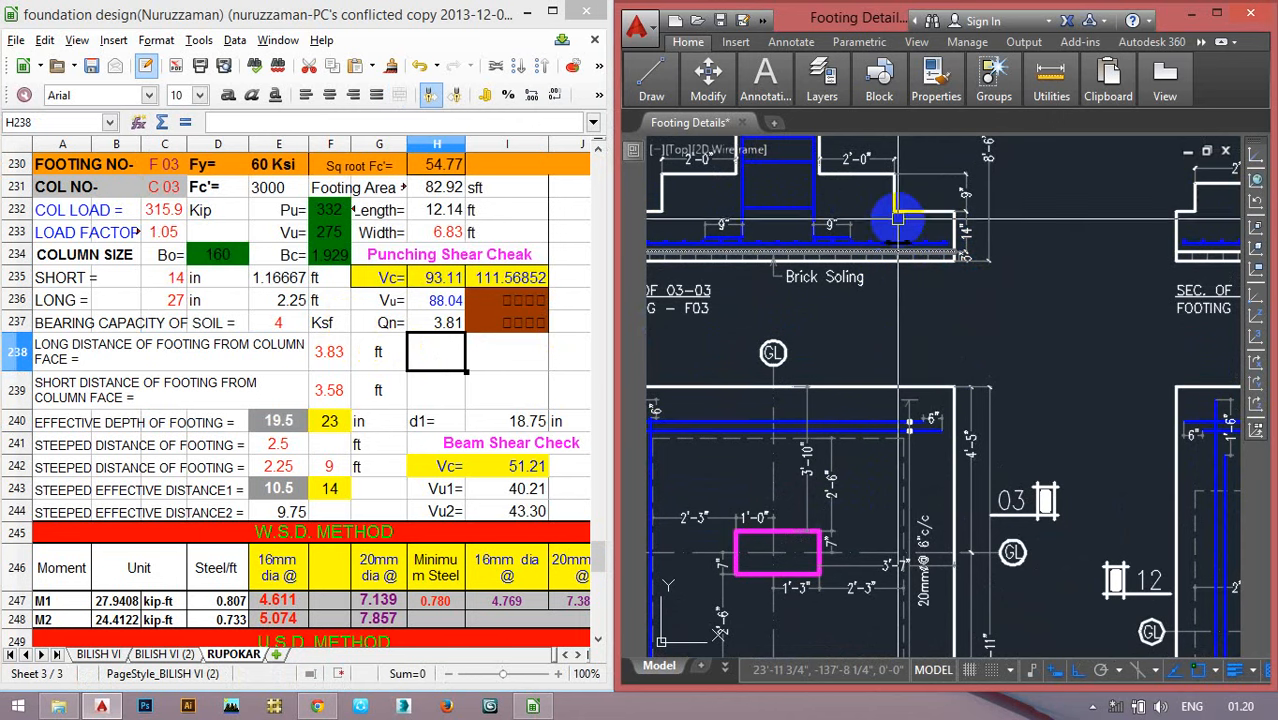
scroll(893, 238, up, 2)
scroll(907, 214, down, 5)
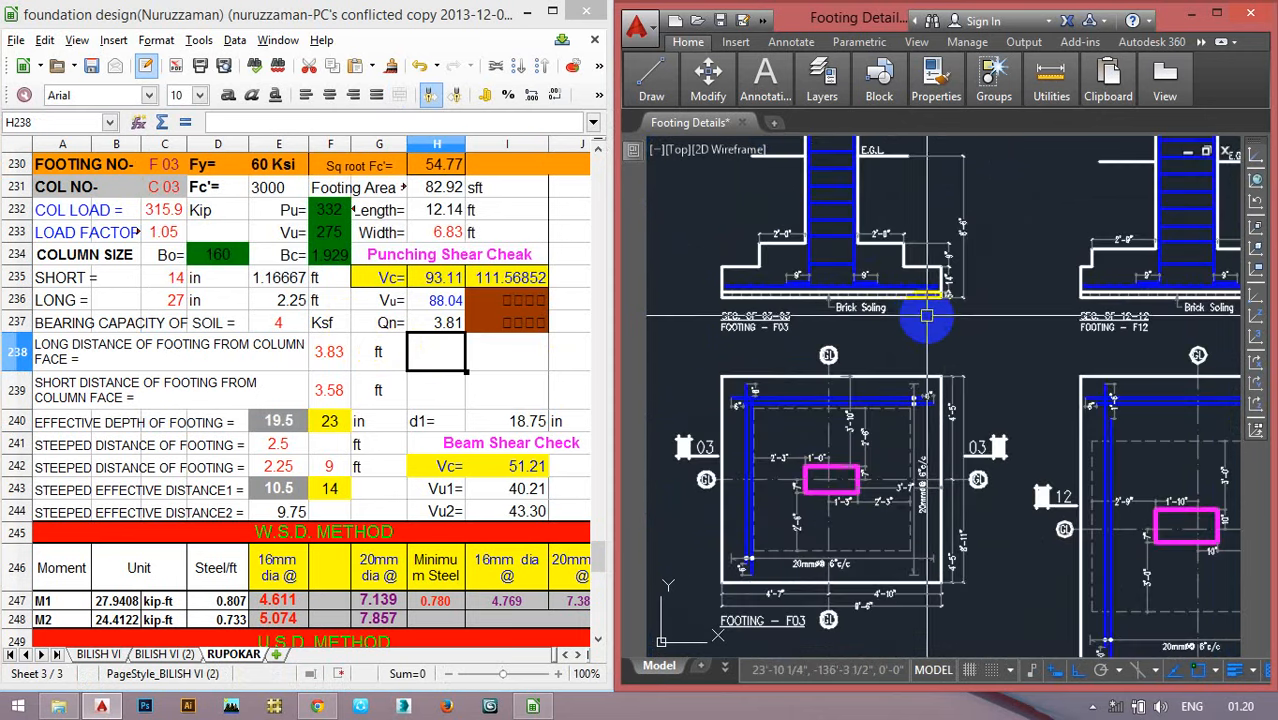
scroll(925, 314, down, 3)
Draw a wide, flat rectangle below the F03 plan as a sketch of the footing base.
click(659, 86)
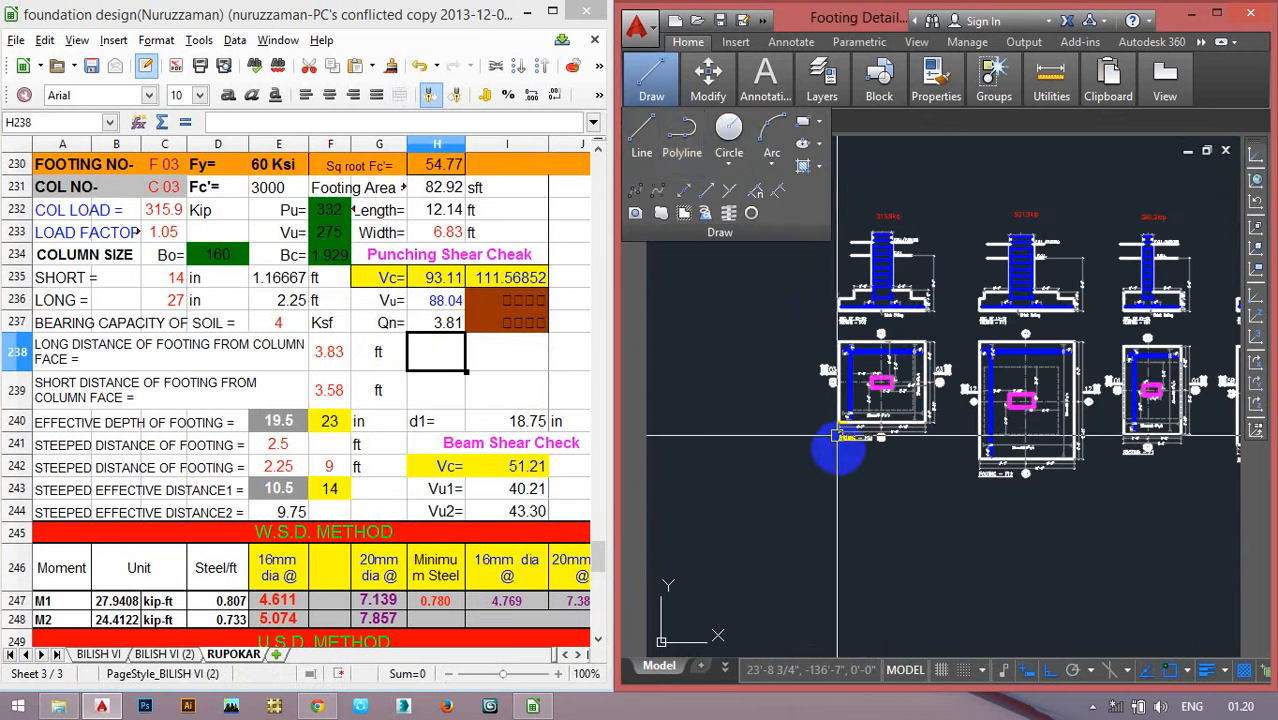
drag(839, 382, 838, 356)
click(806, 122)
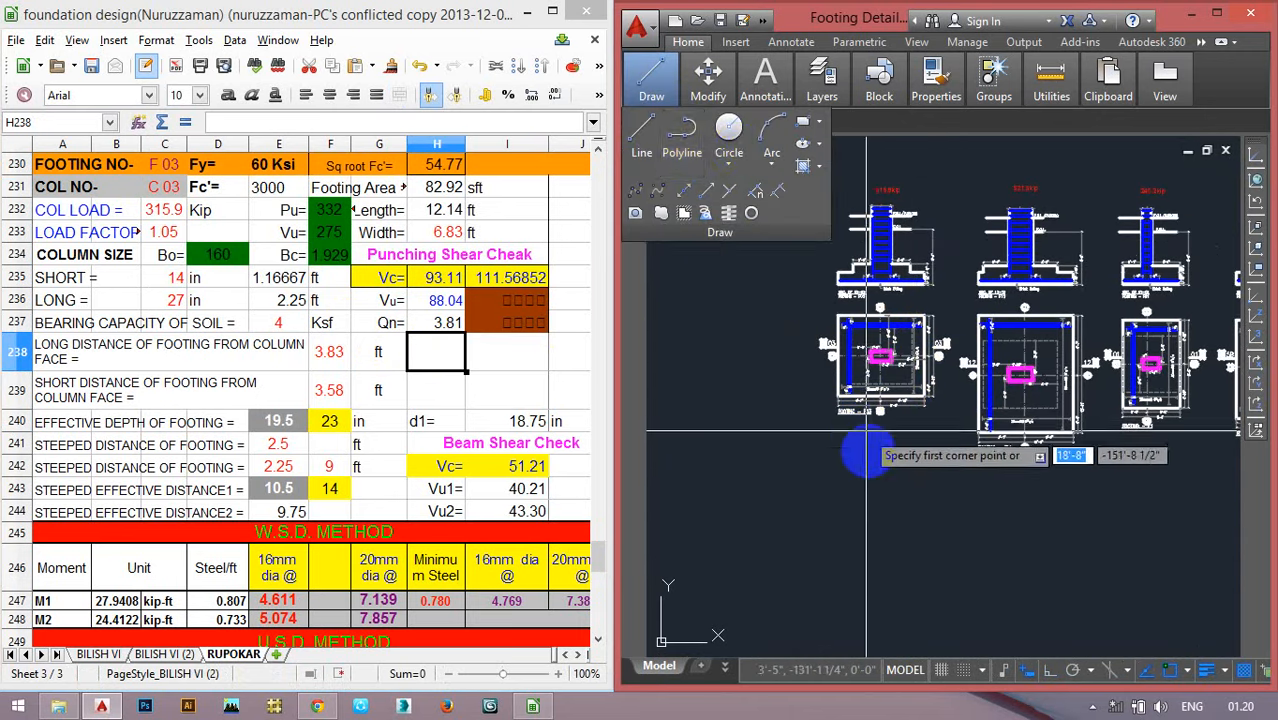
scroll(872, 472, up, 3)
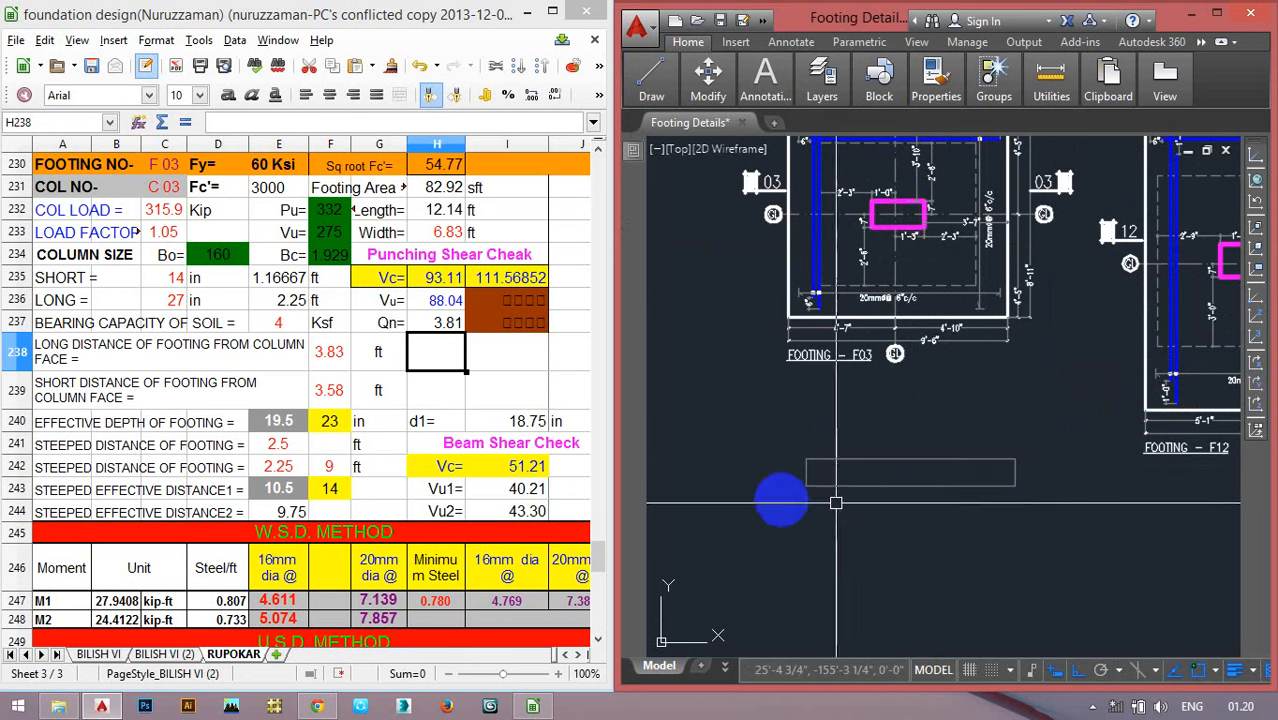
drag(897, 466, 875, 408)
Draw a narrow upright rectangle as the column, standing on the sketched base near its middle.
key(space)
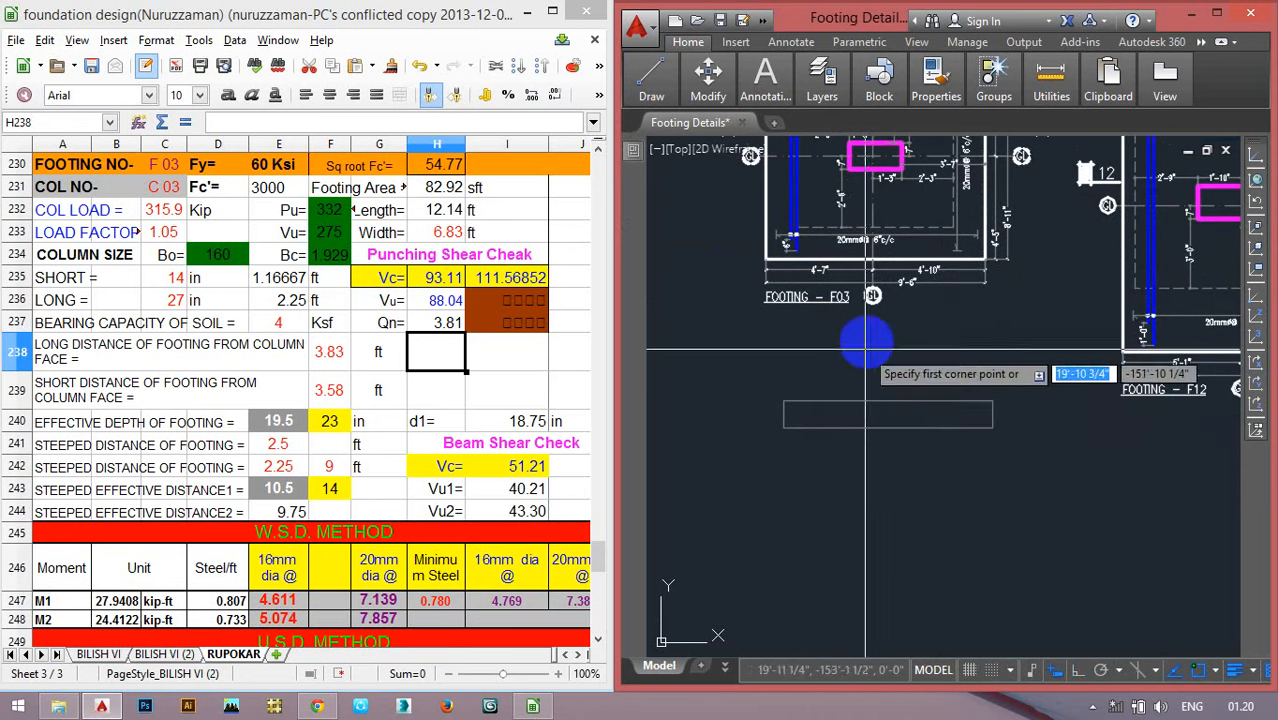
click(874, 334)
click(903, 401)
scroll(974, 461, up, 2)
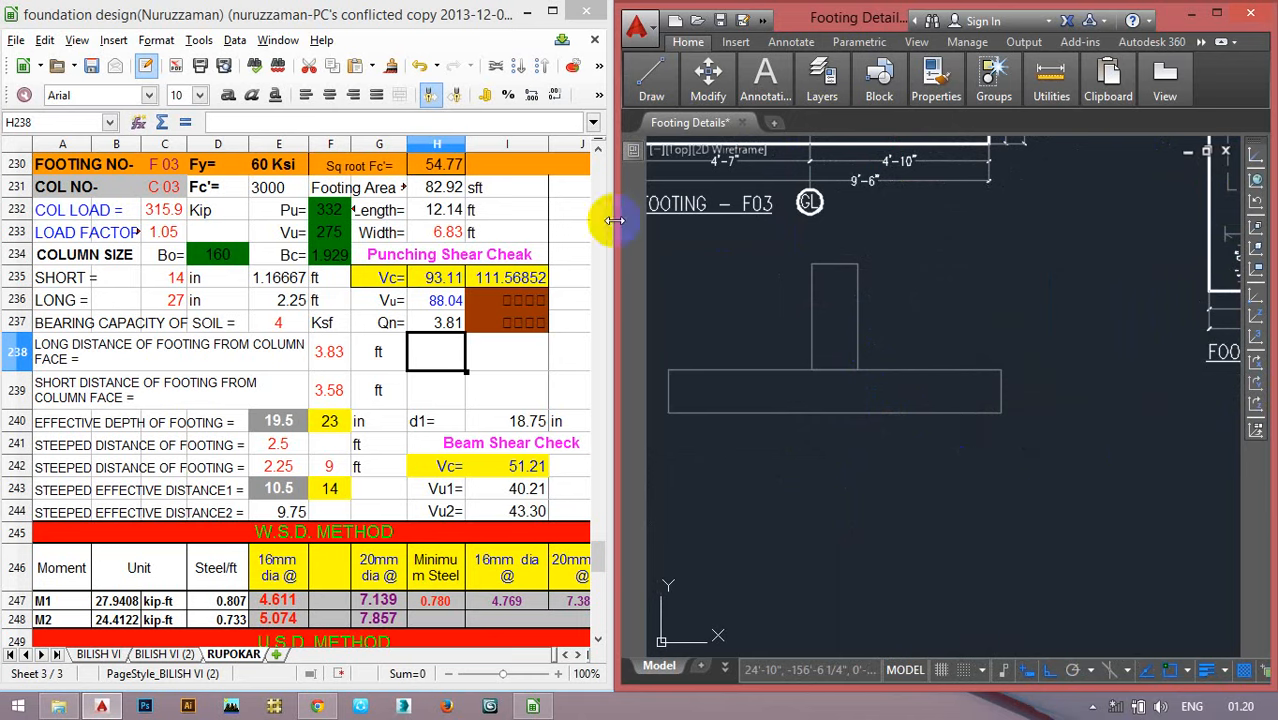
Draw a polyline arrow pointing up to the underside of the sketched base near its right end.
scroll(956, 452, up, 2)
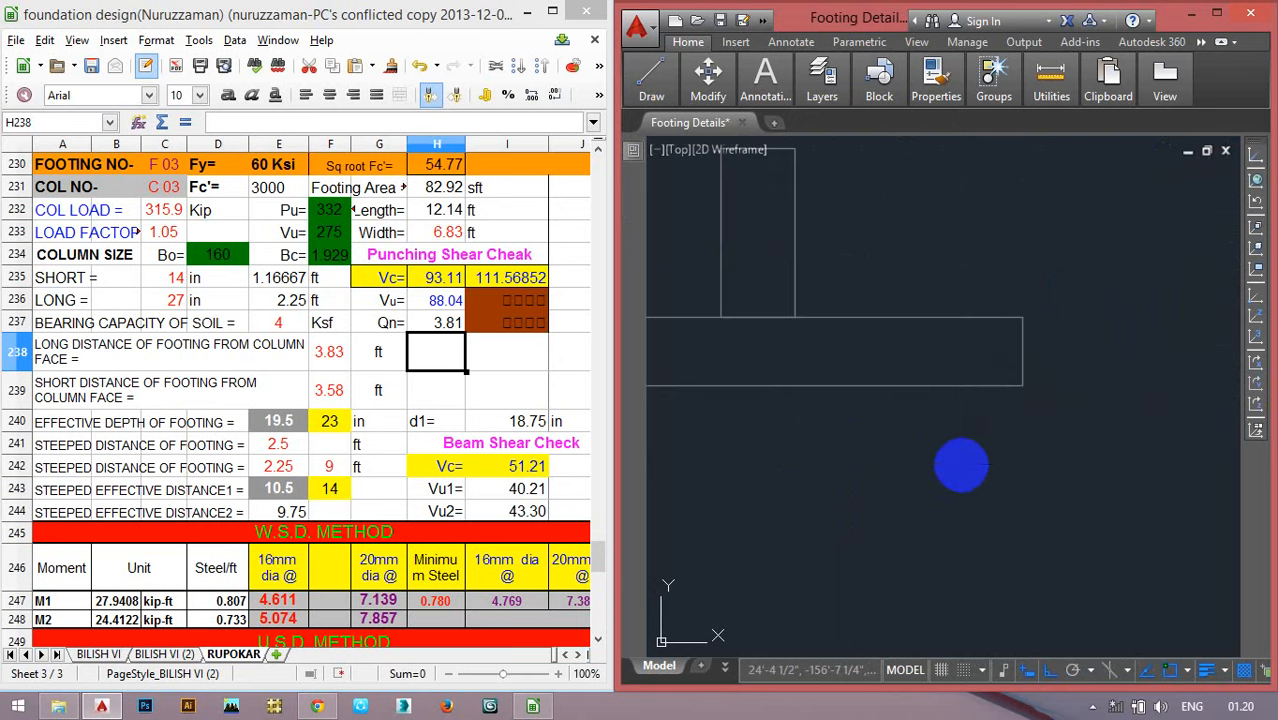
text(PL)
key(space)
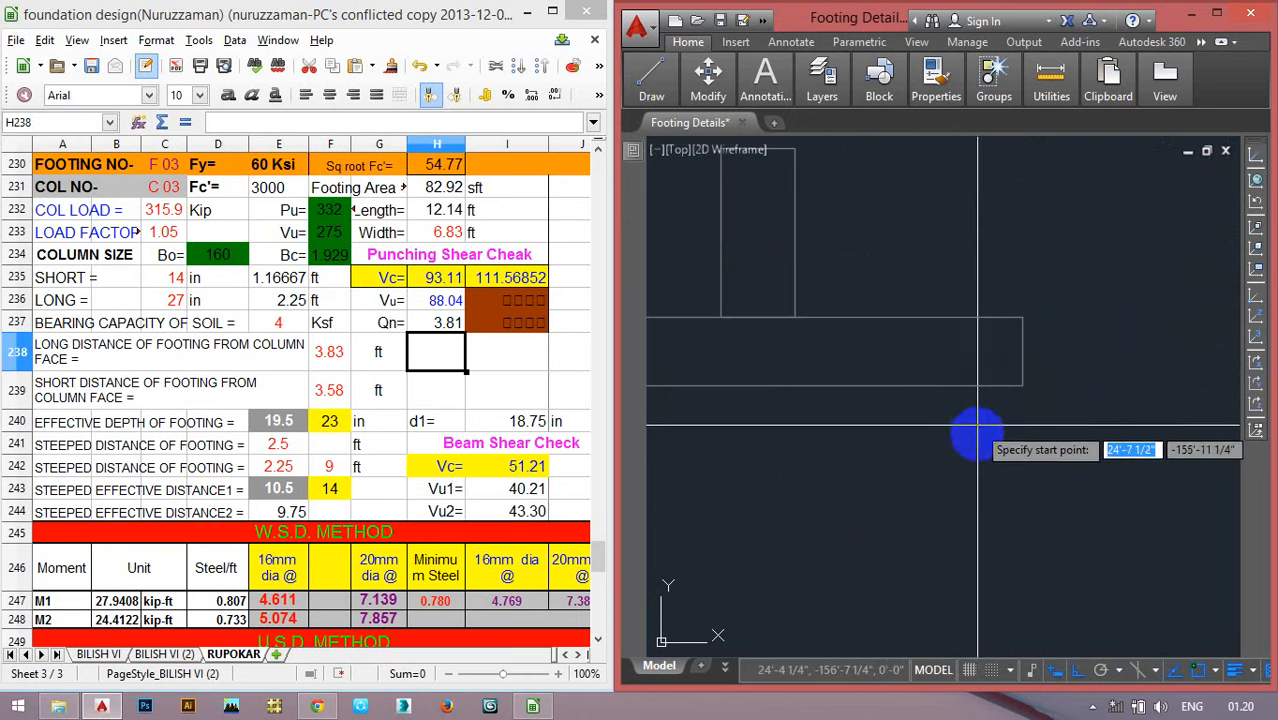
click(976, 434)
click(973, 388)
scroll(964, 391, up, 5)
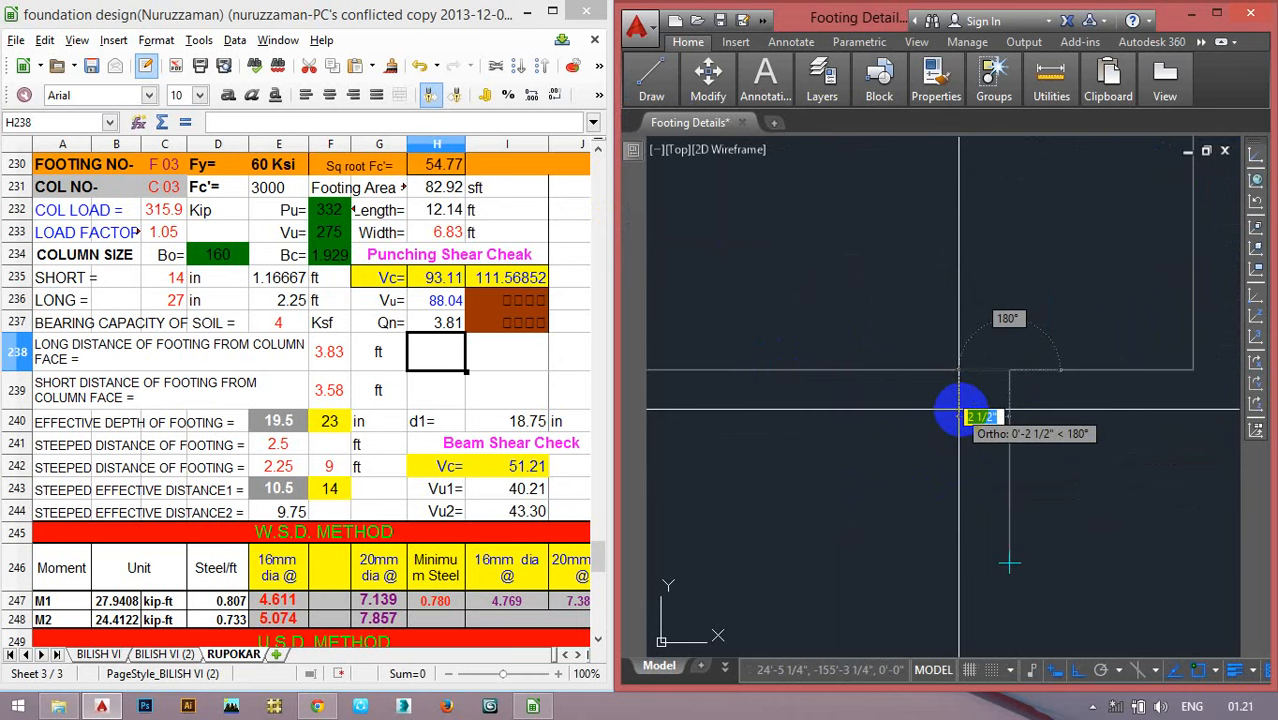
click(1037, 398)
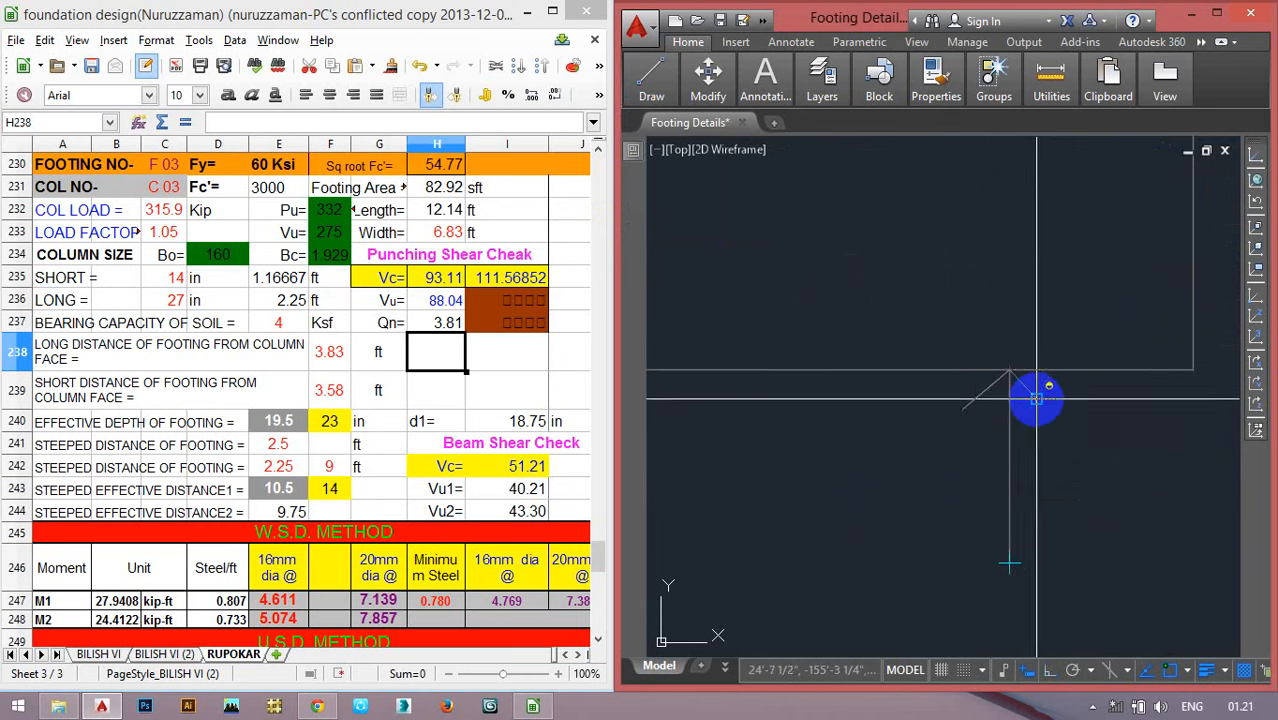
key(space)
Copy the upward arrow three times along the base's underside, two towards the outer edge and one inward.
scroll(912, 413, down, 4)
click(952, 441)
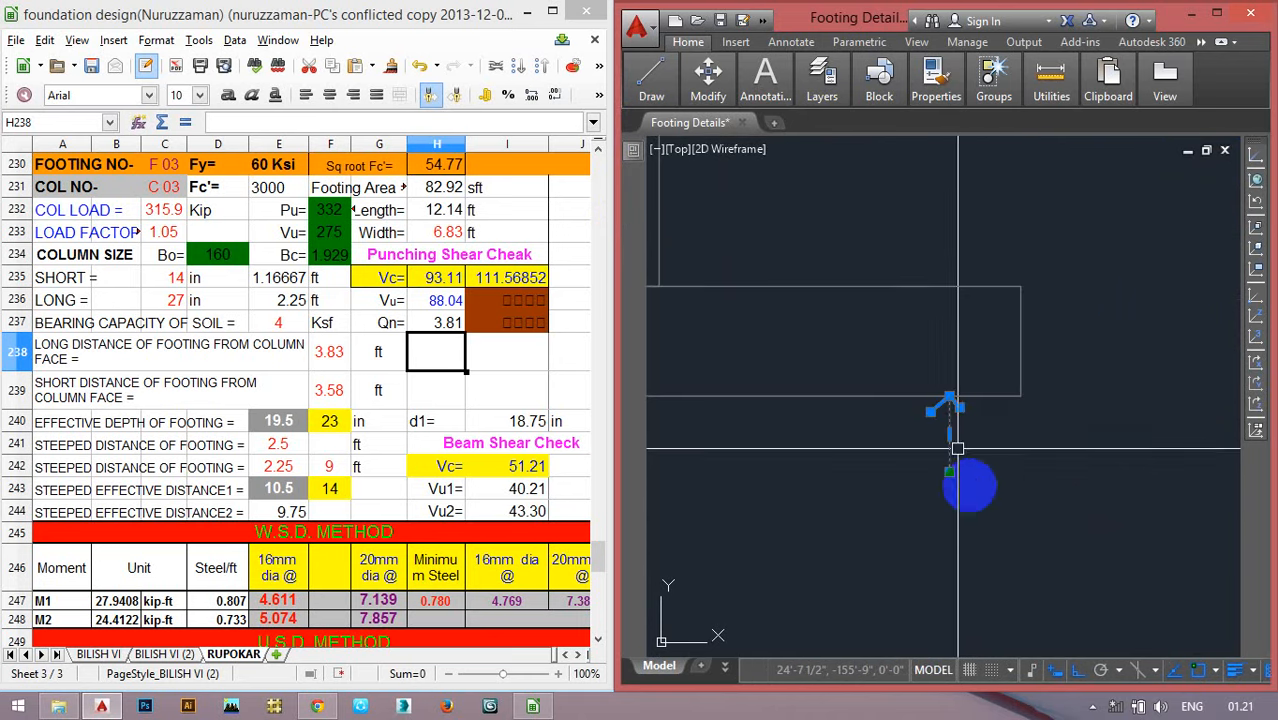
text(co)
key(Return)
click(955, 522)
click(984, 525)
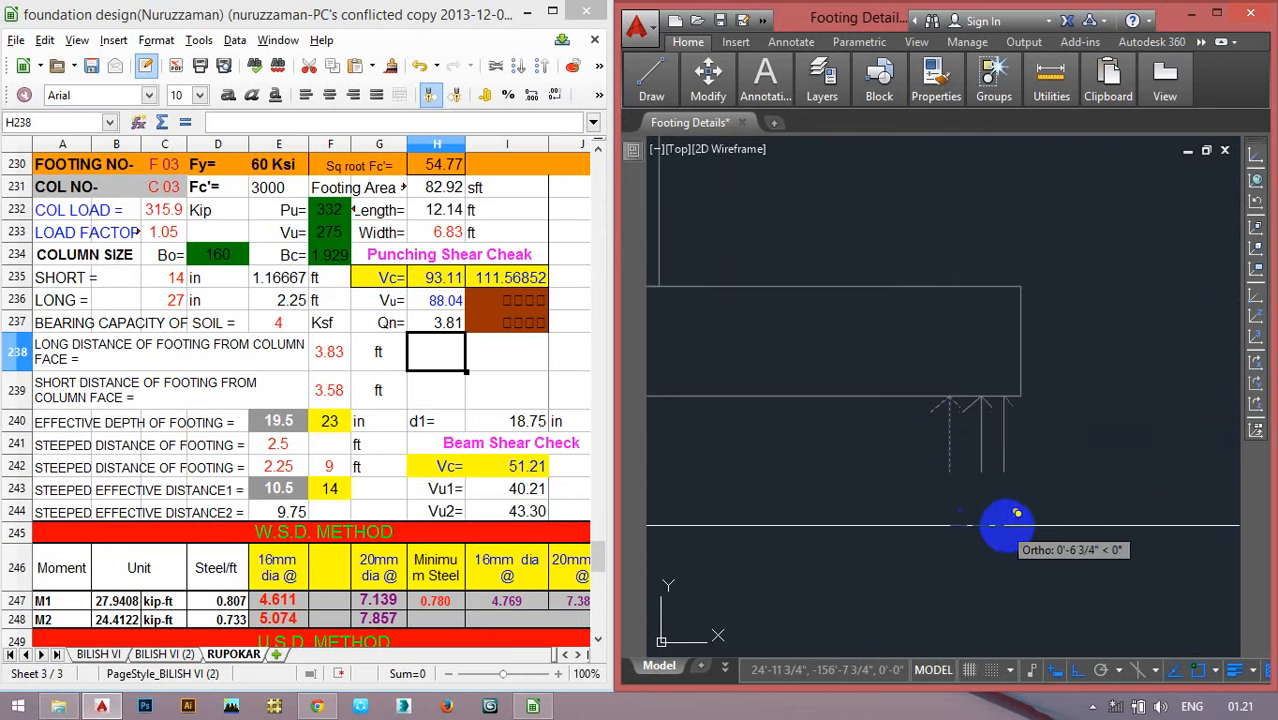
click(1013, 540)
click(907, 539)
key(Escape)
scroll(988, 512, down, 5)
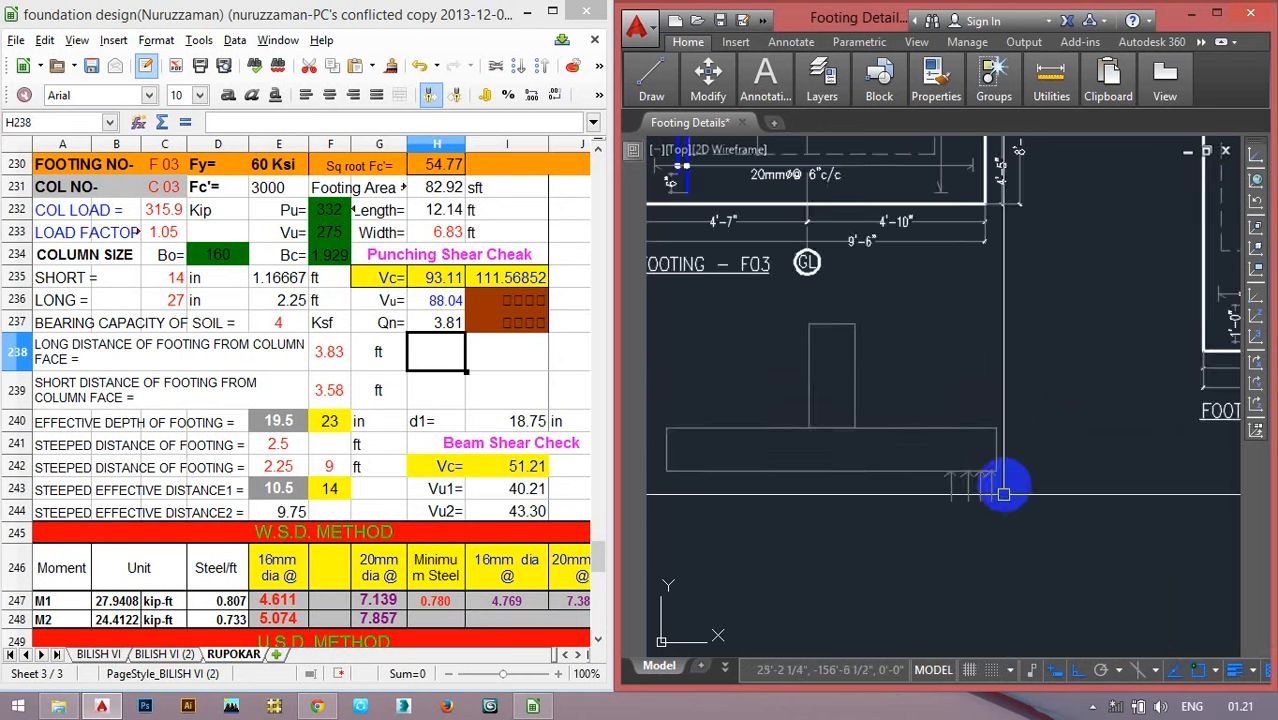
scroll(1004, 490, up, 3)
scroll(979, 515, down, 5)
scroll(995, 510, up, 3)
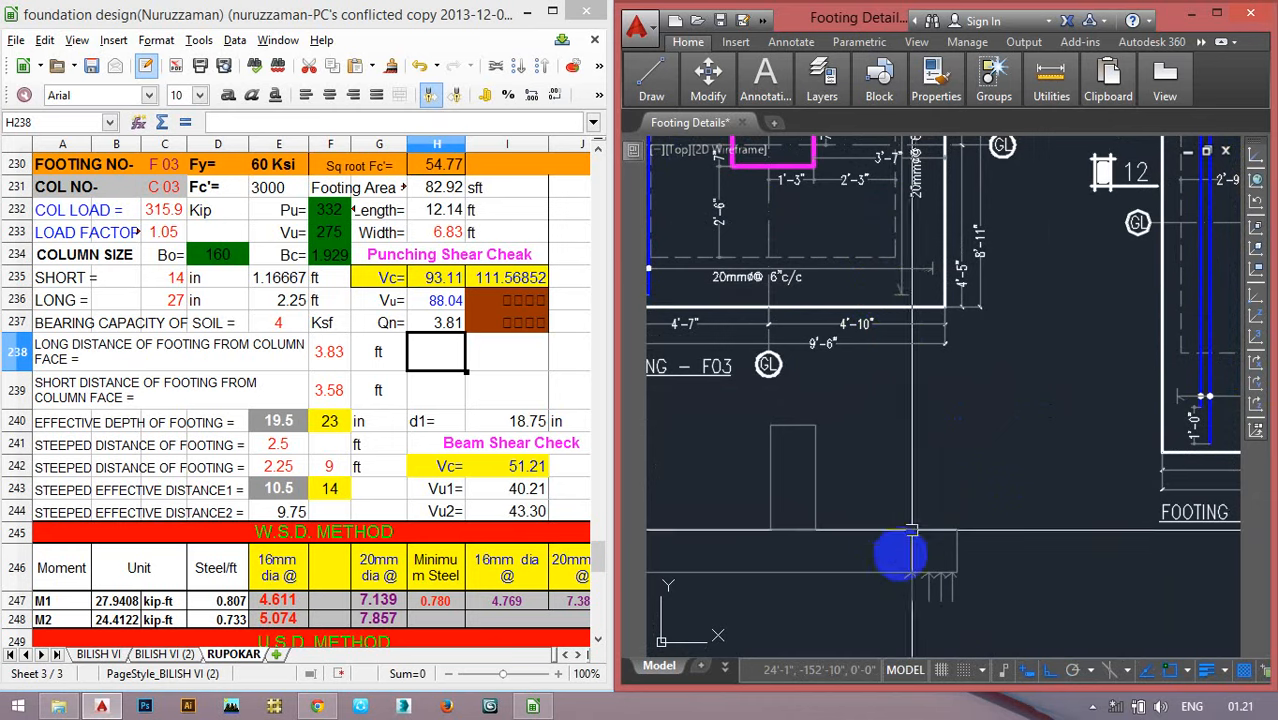
drag(904, 563, 908, 511)
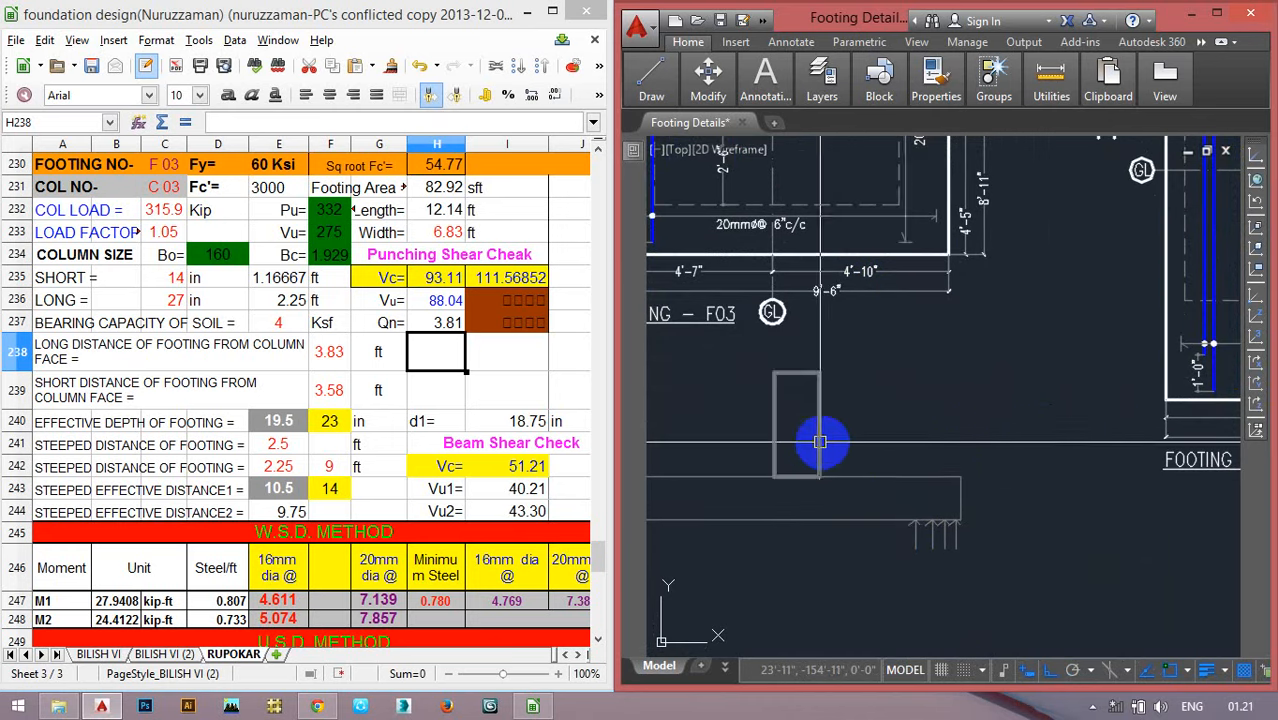
Draw a vertical line through the sketched base between the column and the upward arrows, extending below the underside.
scroll(822, 445, down, 2)
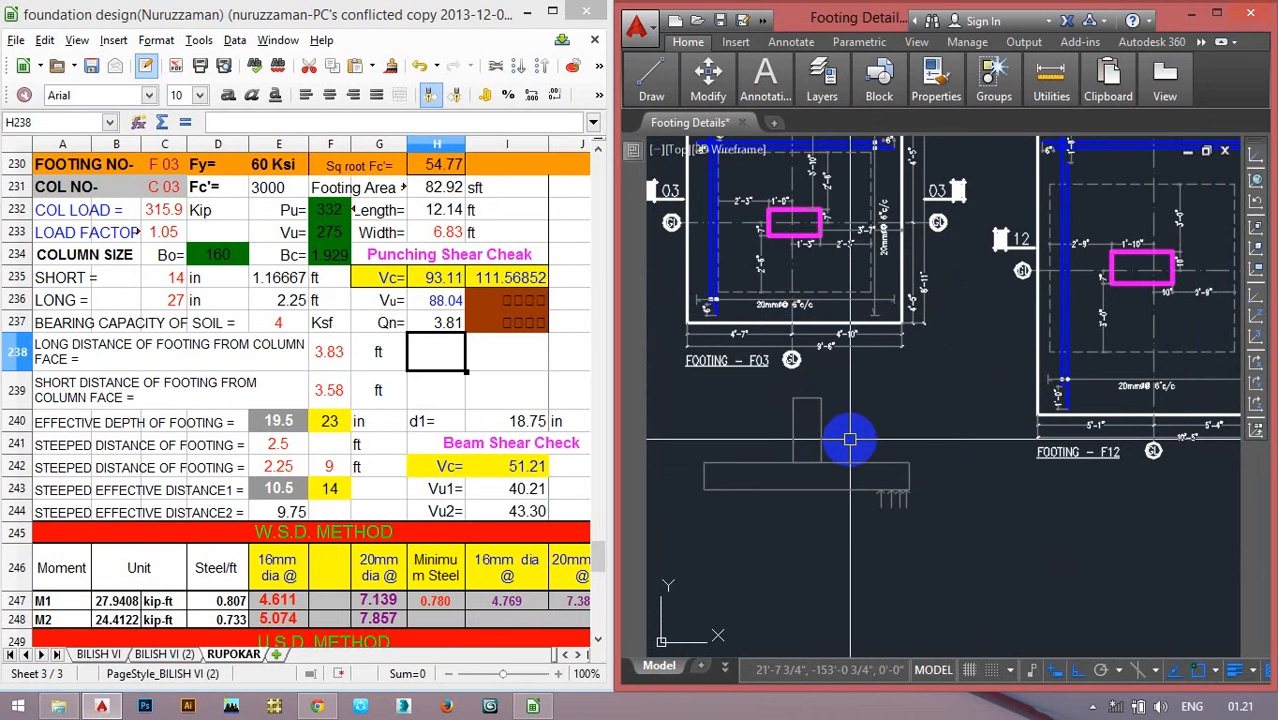
scroll(849, 439, up, 2)
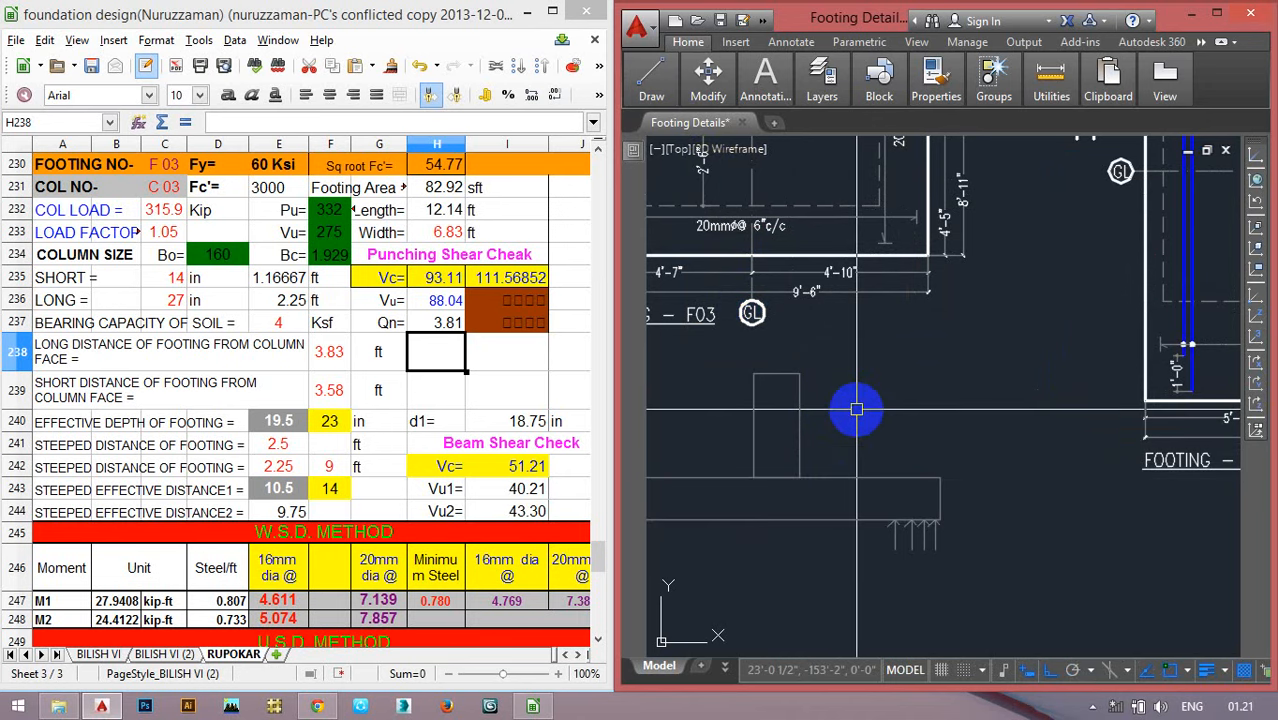
text(l)
key(Return)
click(836, 478)
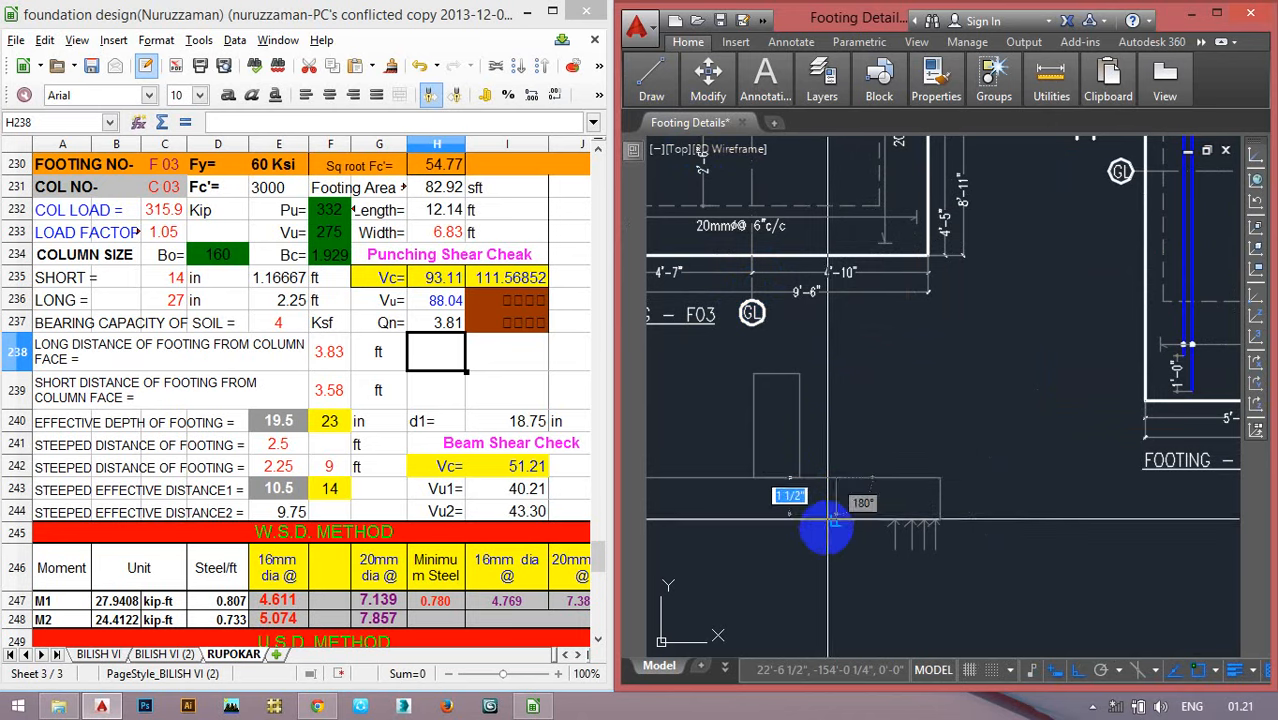
click(824, 556)
key(Escape)
scroll(850, 525, up, 3)
scroll(806, 488, down, 3)
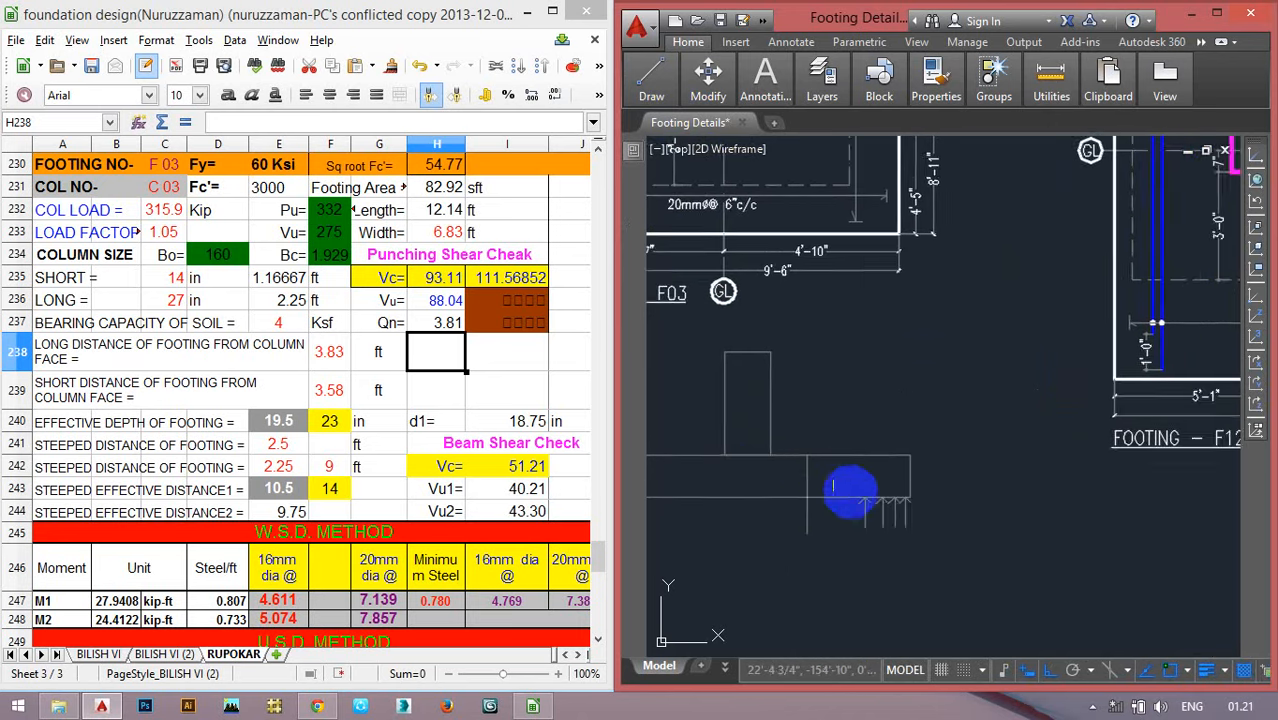
Erase the vertical line crossing the sketched base.
drag(861, 498, 913, 502)
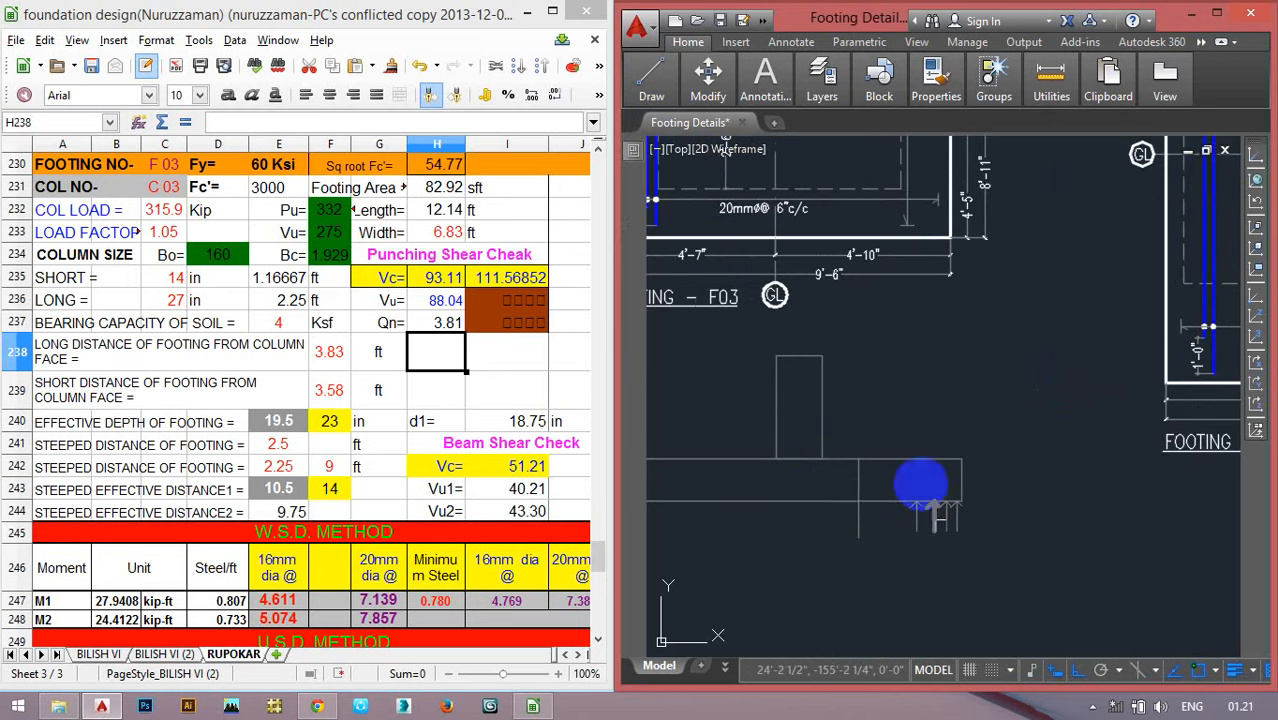
click(858, 528)
scroll(862, 532, down, 2)
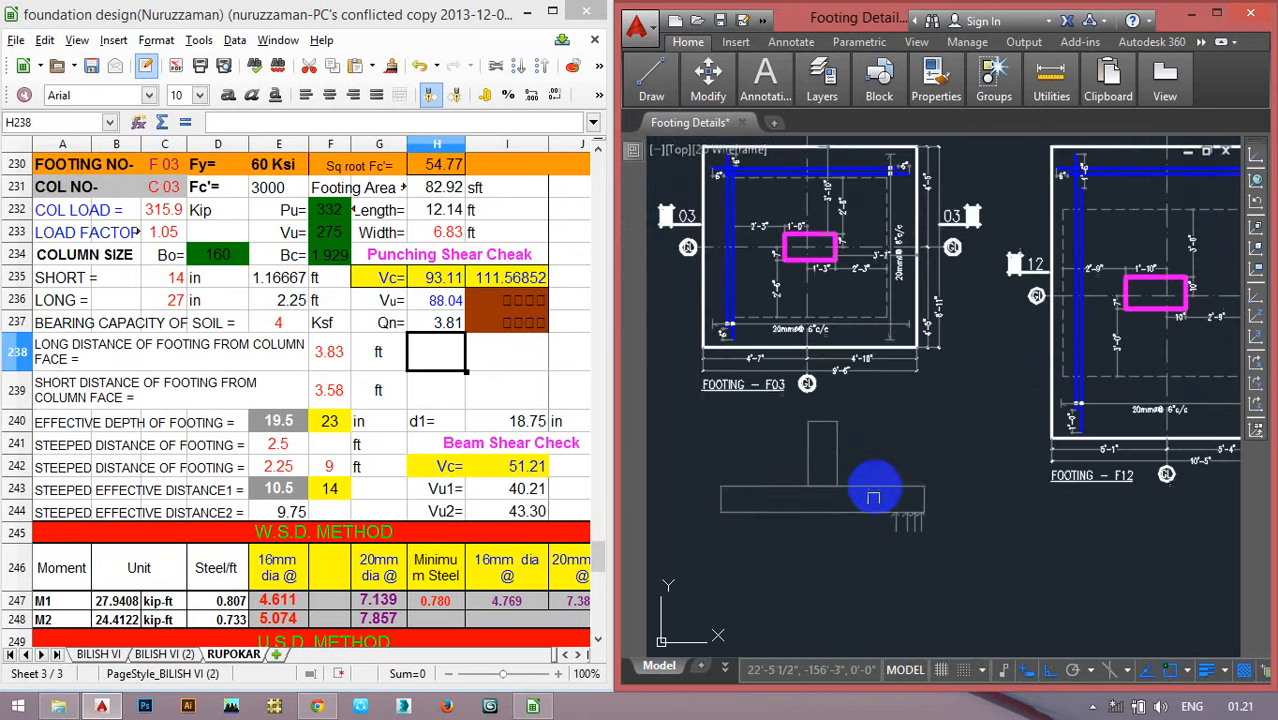
Examine the dimensions from the column face to the step and the footing edge in the F03 plan.
scroll(874, 295, up, 2)
drag(881, 254, 880, 343)
scroll(880, 343, up, 3)
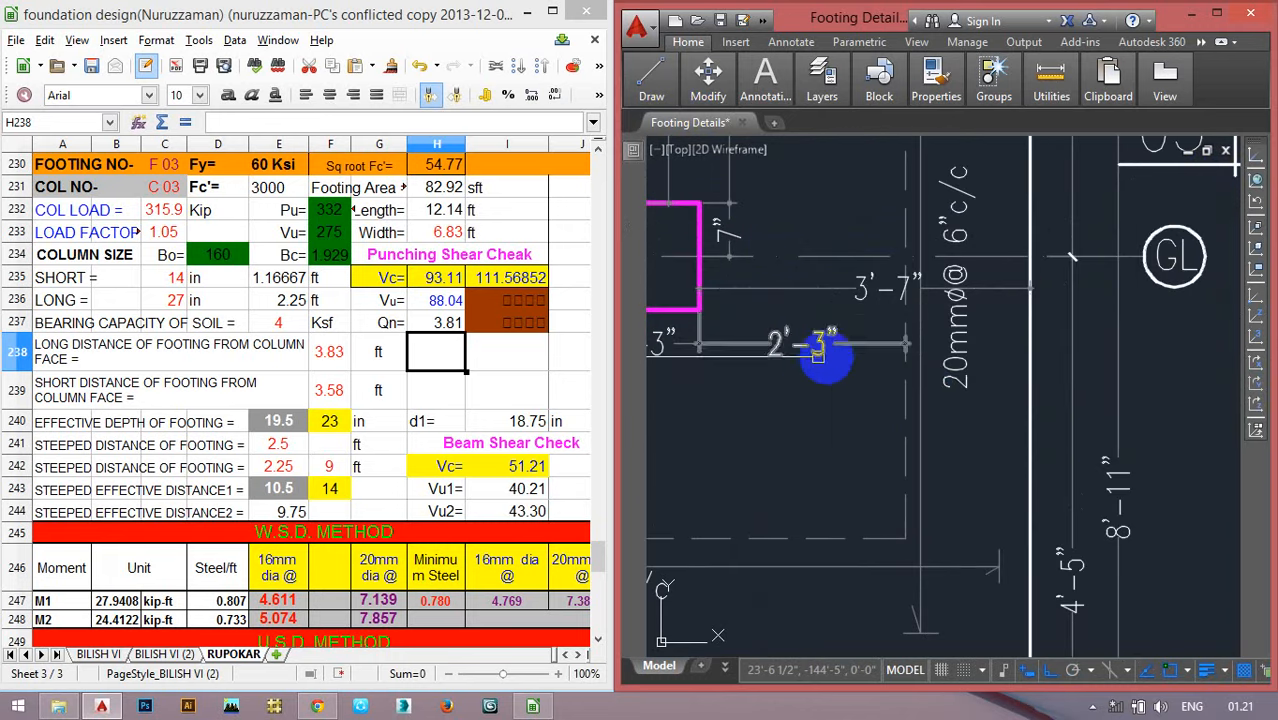
scroll(834, 355, down, 5)
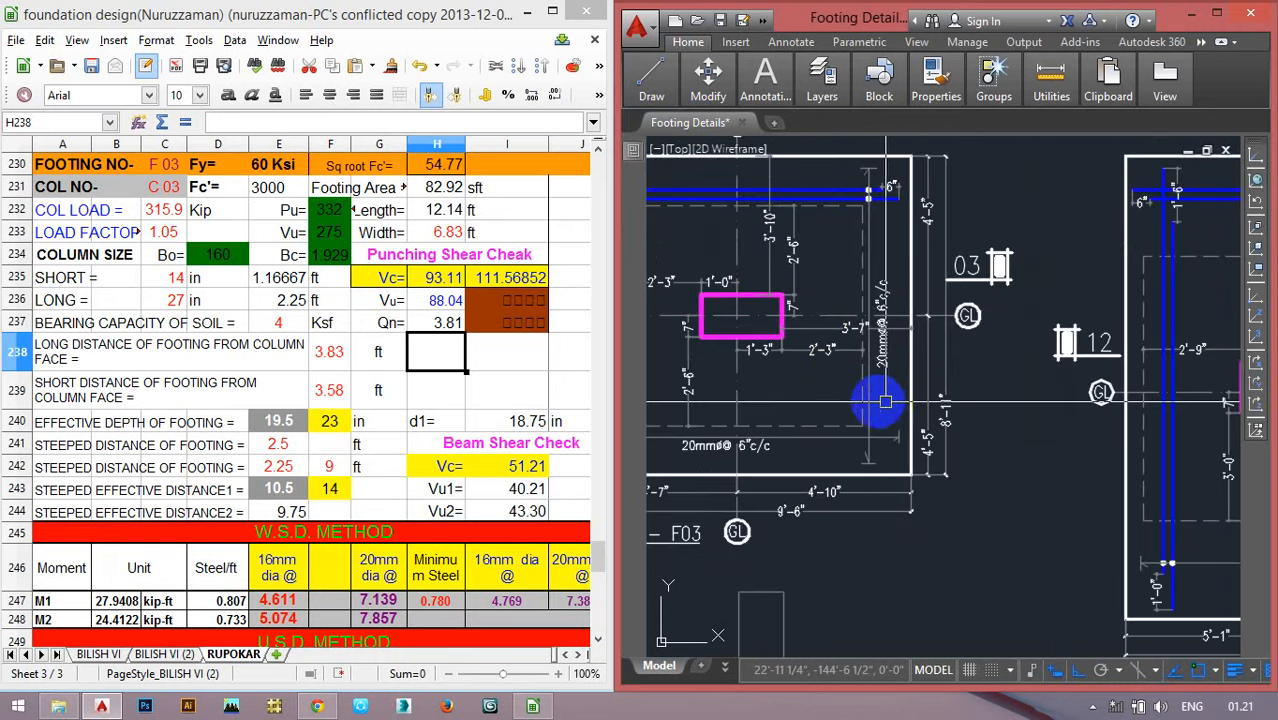
scroll(866, 380, down, 1)
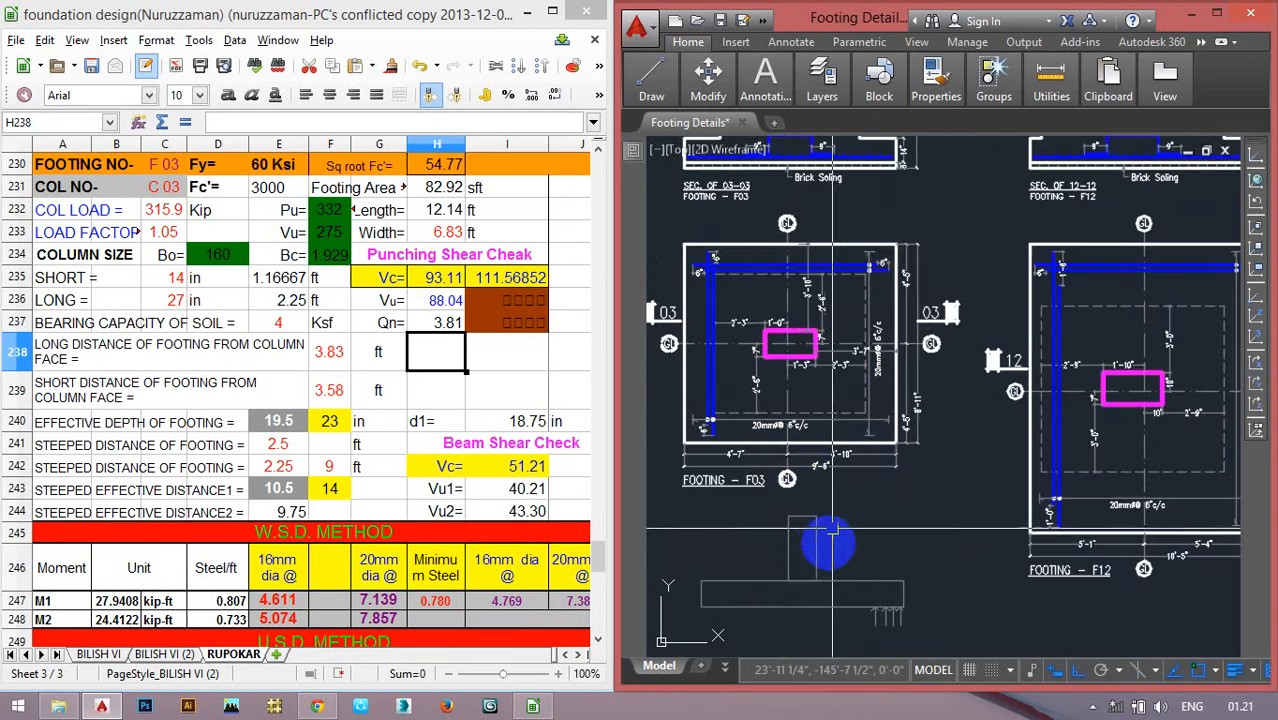
Open the Vu1 beam shear formula in cell I243 and compare its terms with the F03 plan dimensions.
click(455, 489)
scroll(465, 480, down, 2)
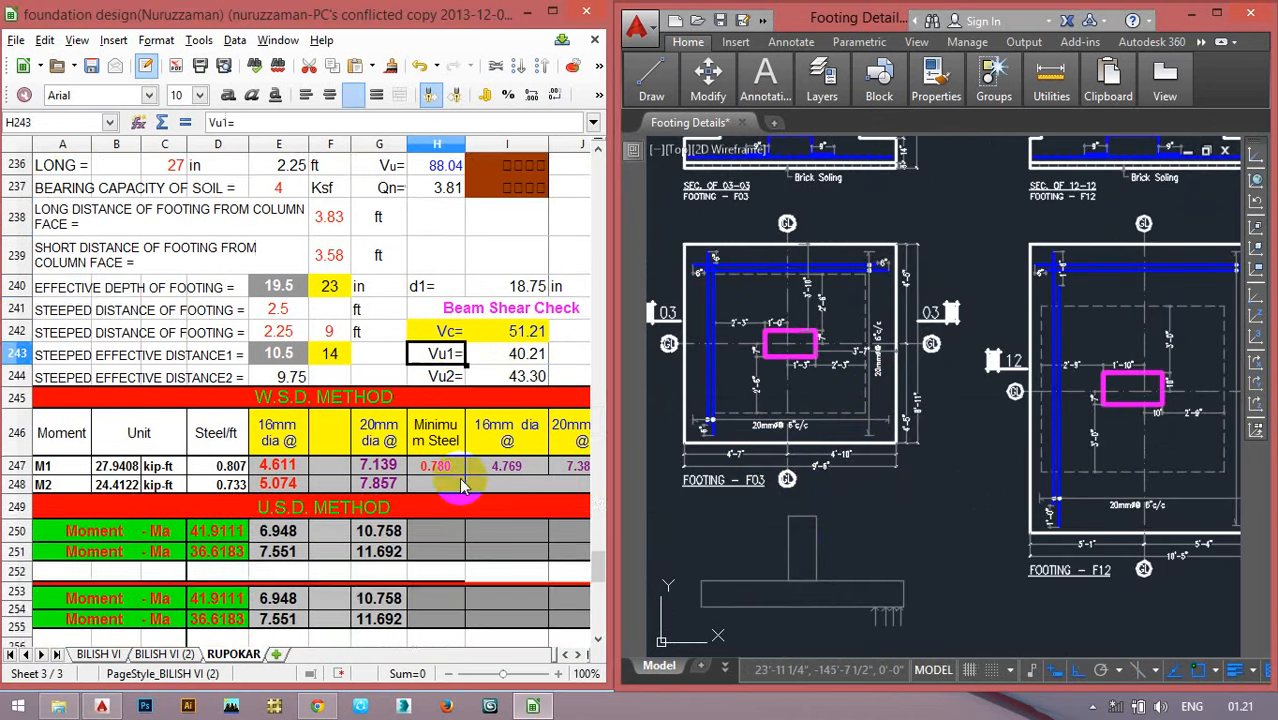
scroll(478, 420, up, 1)
double_click(480, 421)
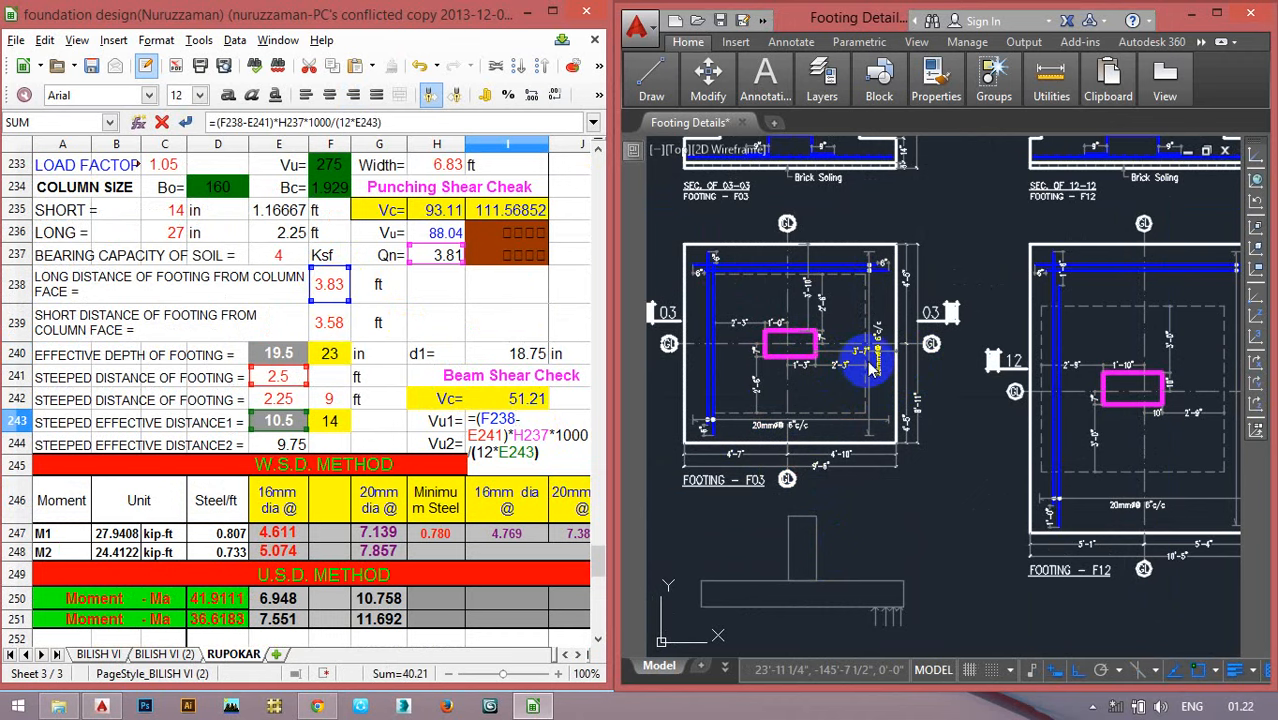
scroll(870, 368, up, 1)
scroll(870, 368, up, 5)
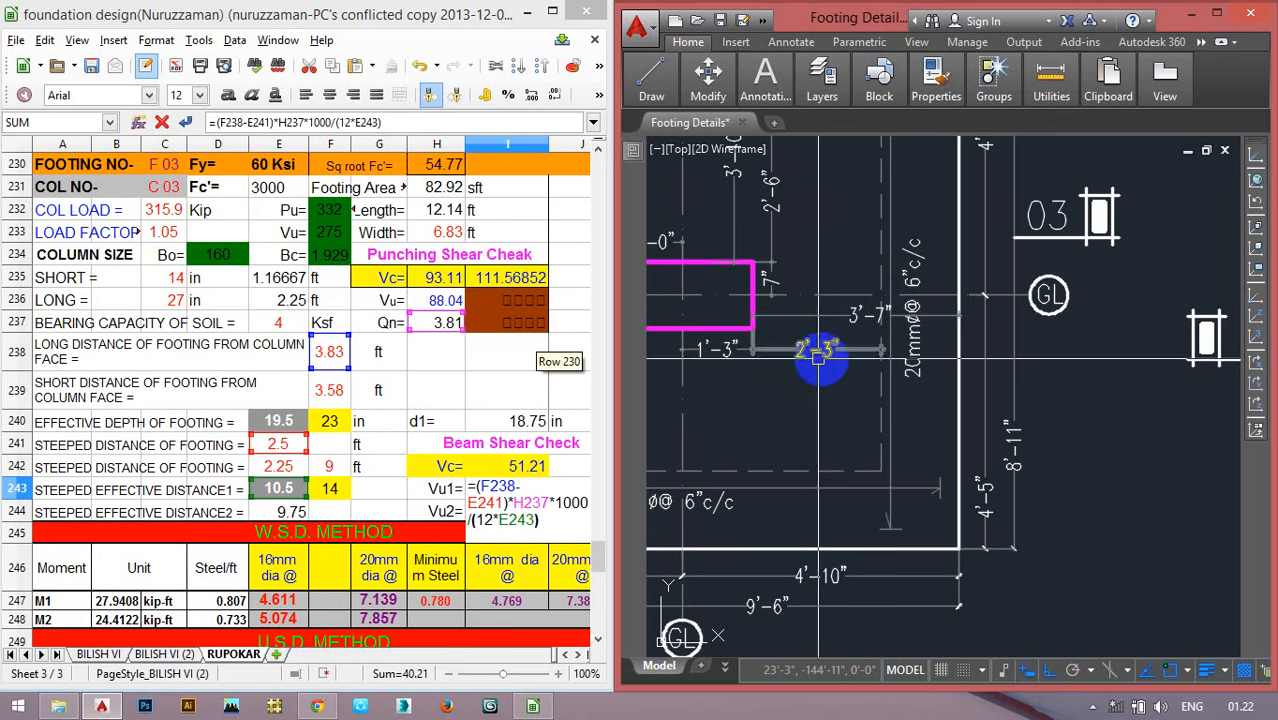
scroll(825, 354, down, 2)
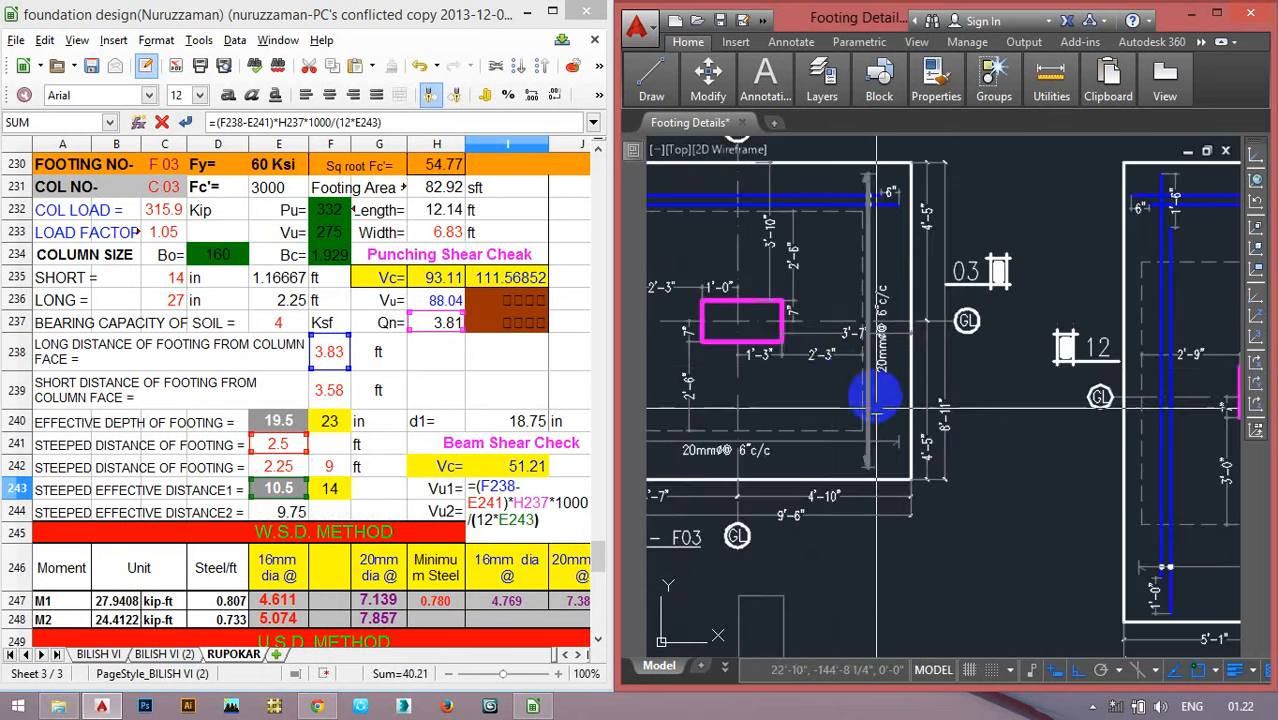
scroll(877, 397, down, 2)
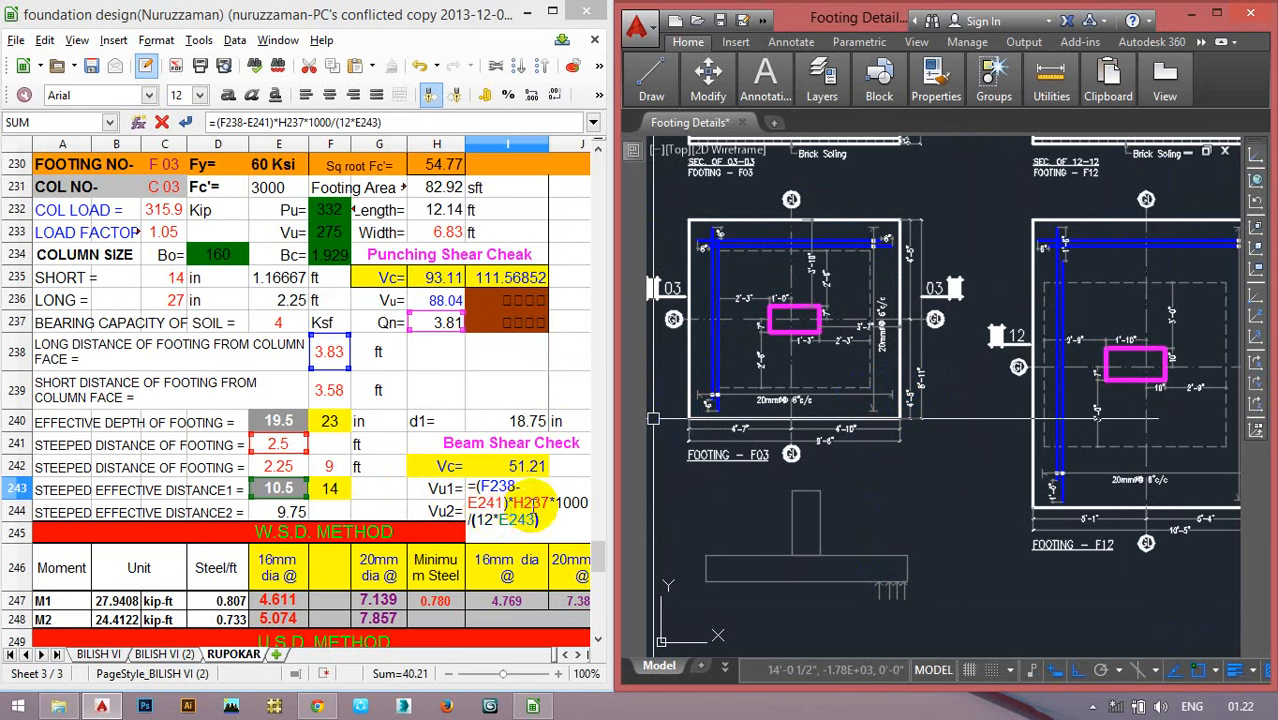
Review the Vu1 formula's cell references in I243 again and leave the cell without editing it.
key(Escape)
double_click(538, 494)
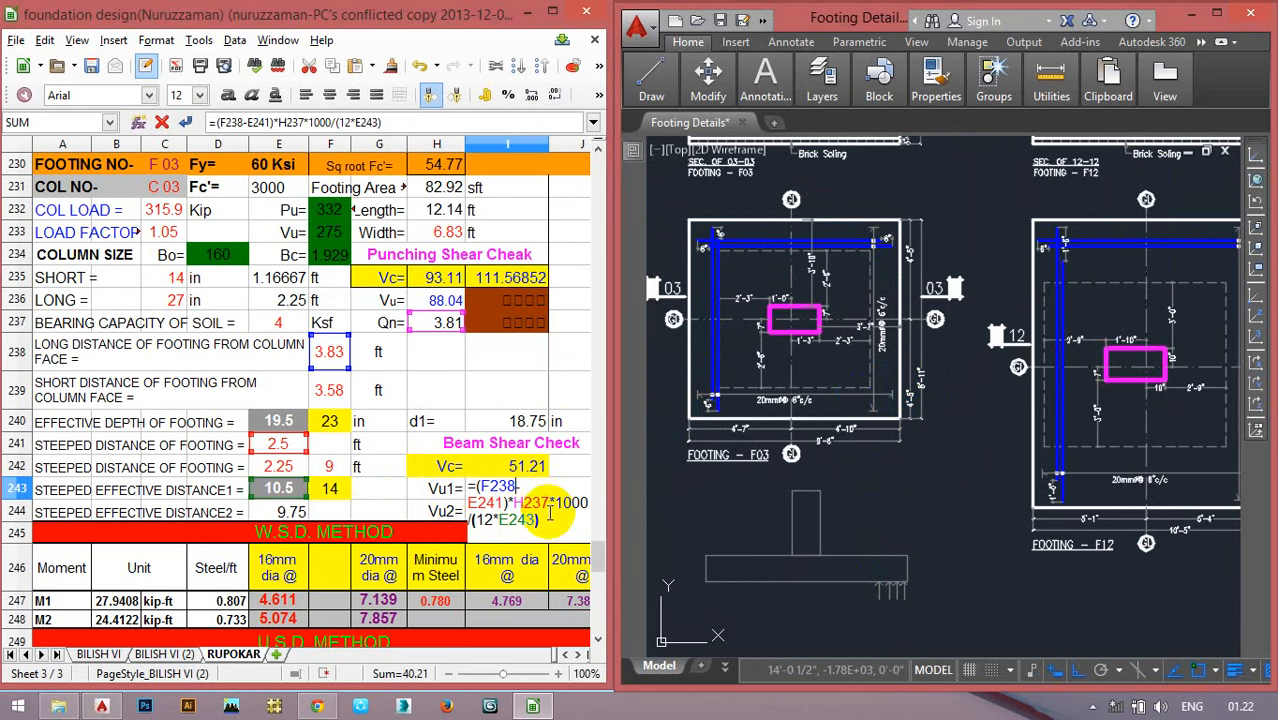
key(Escape)
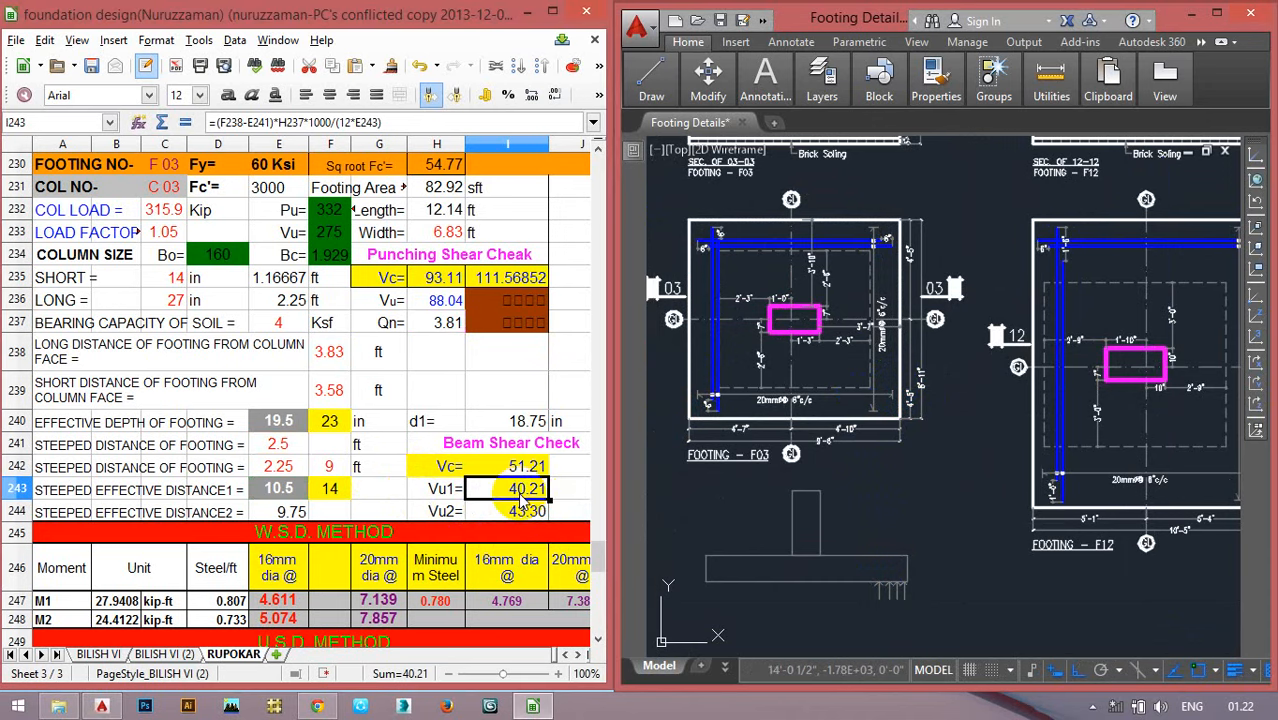
double_click(519, 498)
key(Escape)
Inspect the F03 plan's dimensions from the column to the step and the footing edges in both directions.
click(919, 491)
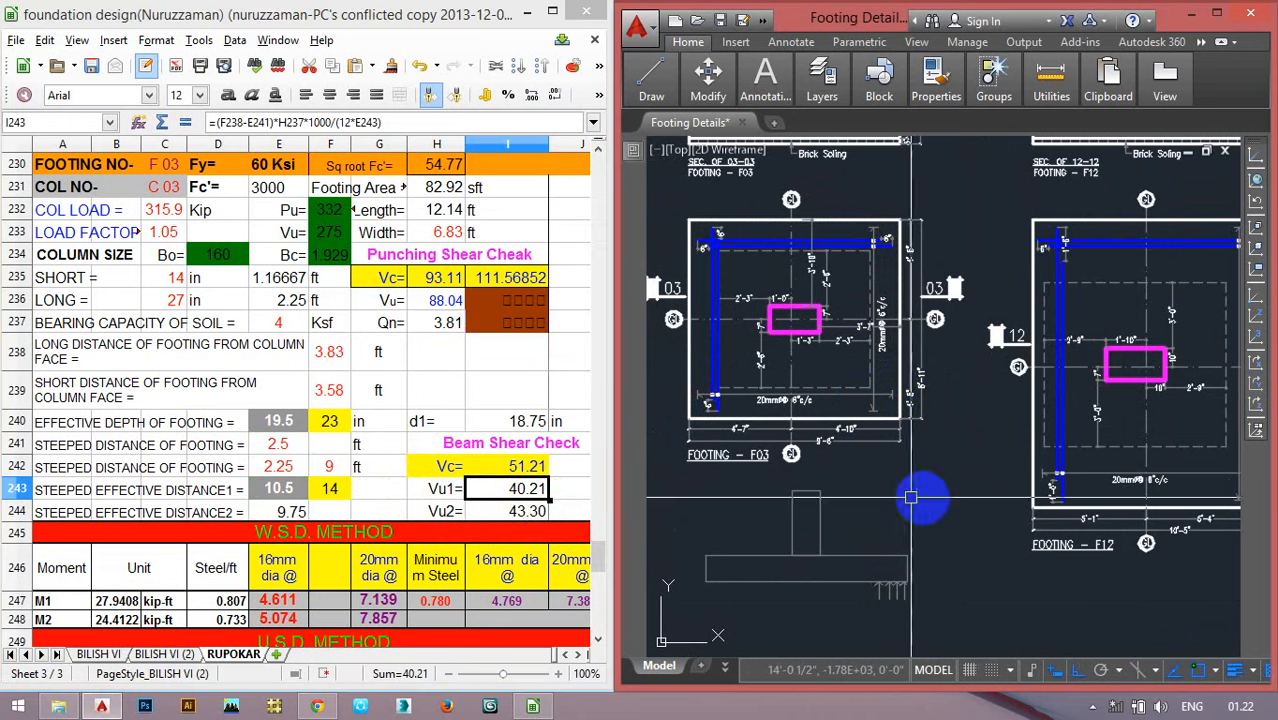
scroll(813, 294, up, 4)
scroll(965, 390, up, 2)
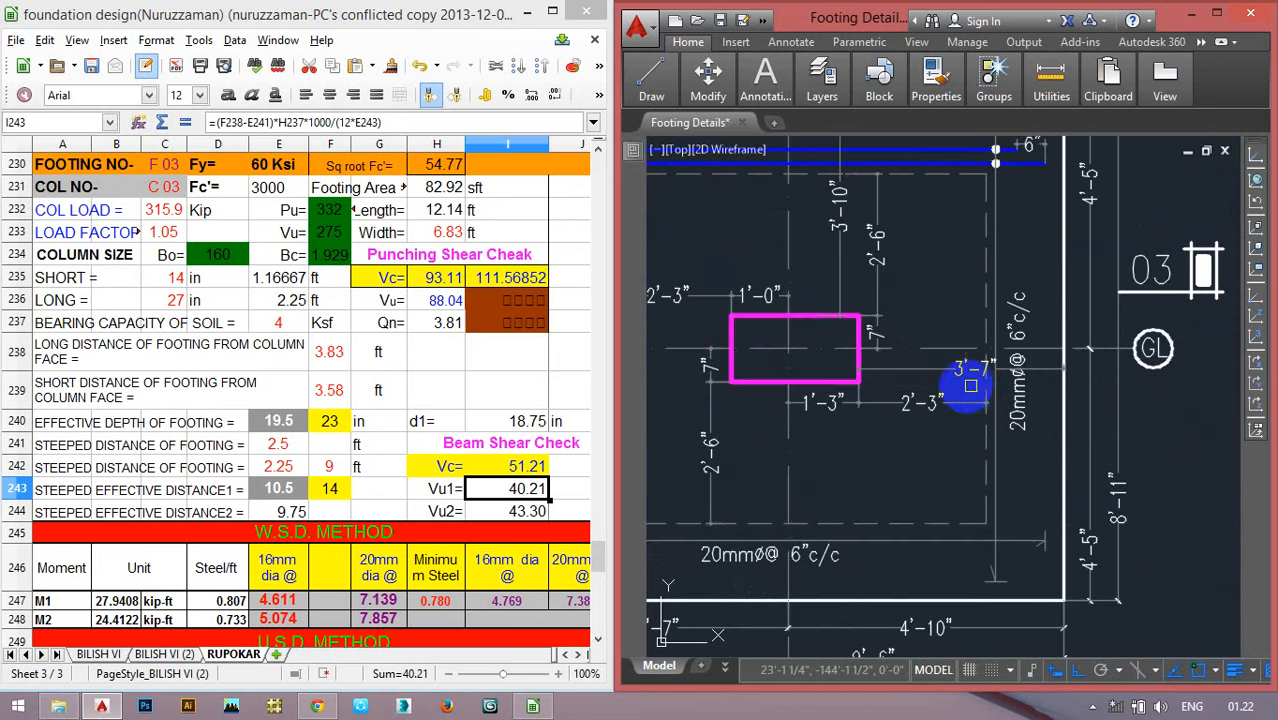
drag(983, 396, 975, 451)
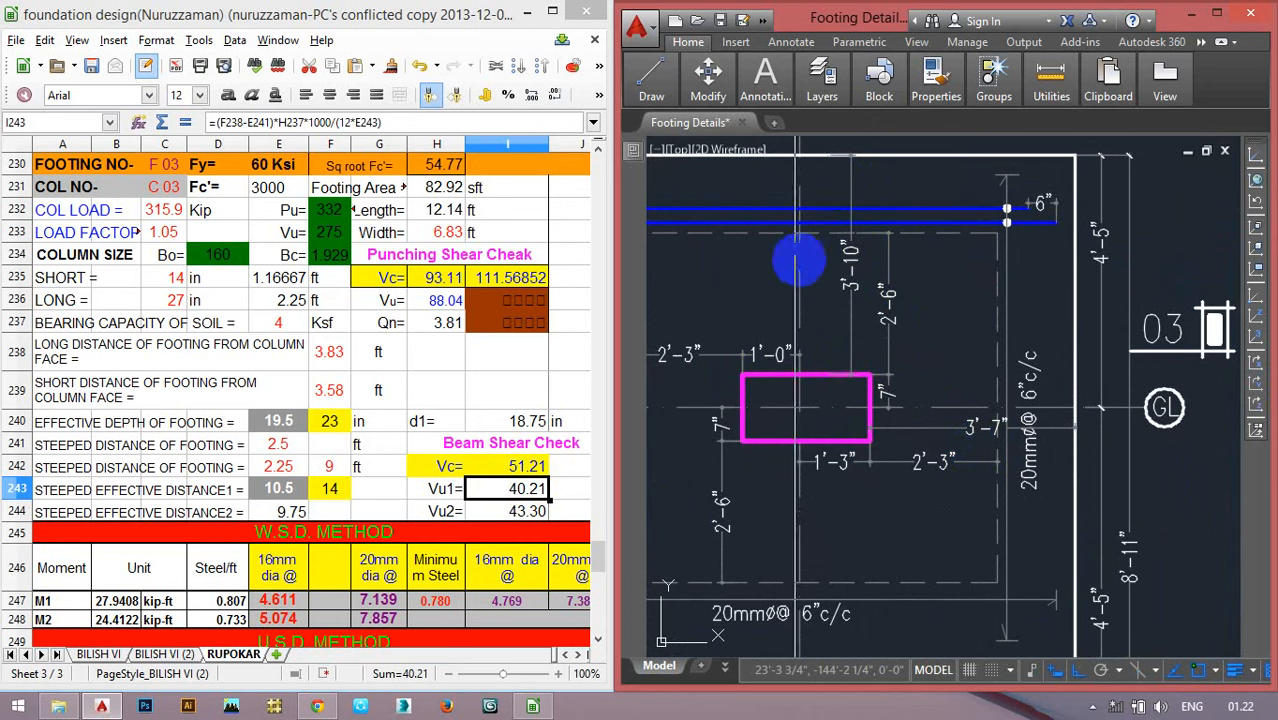
click(850, 287)
key(Escape)
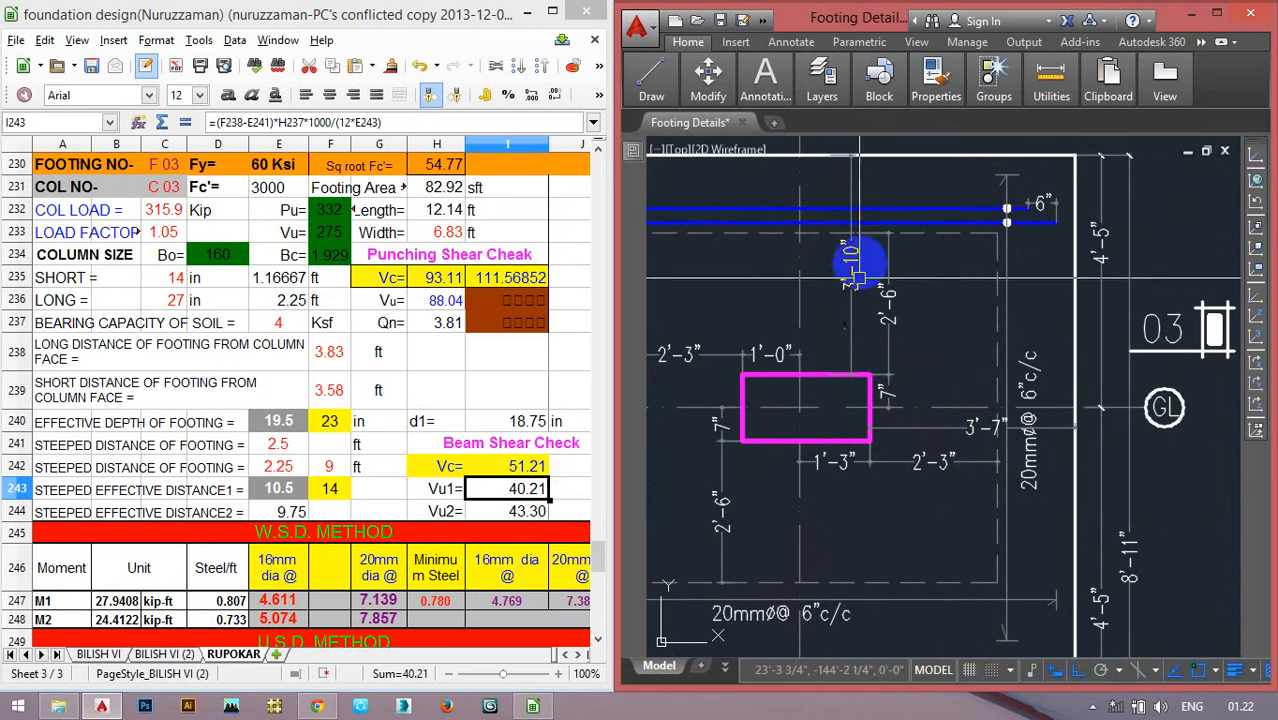
Check the Vu1, Vu2 and Vc beam shear cells and both steeped effective distances for F03.
click(538, 488)
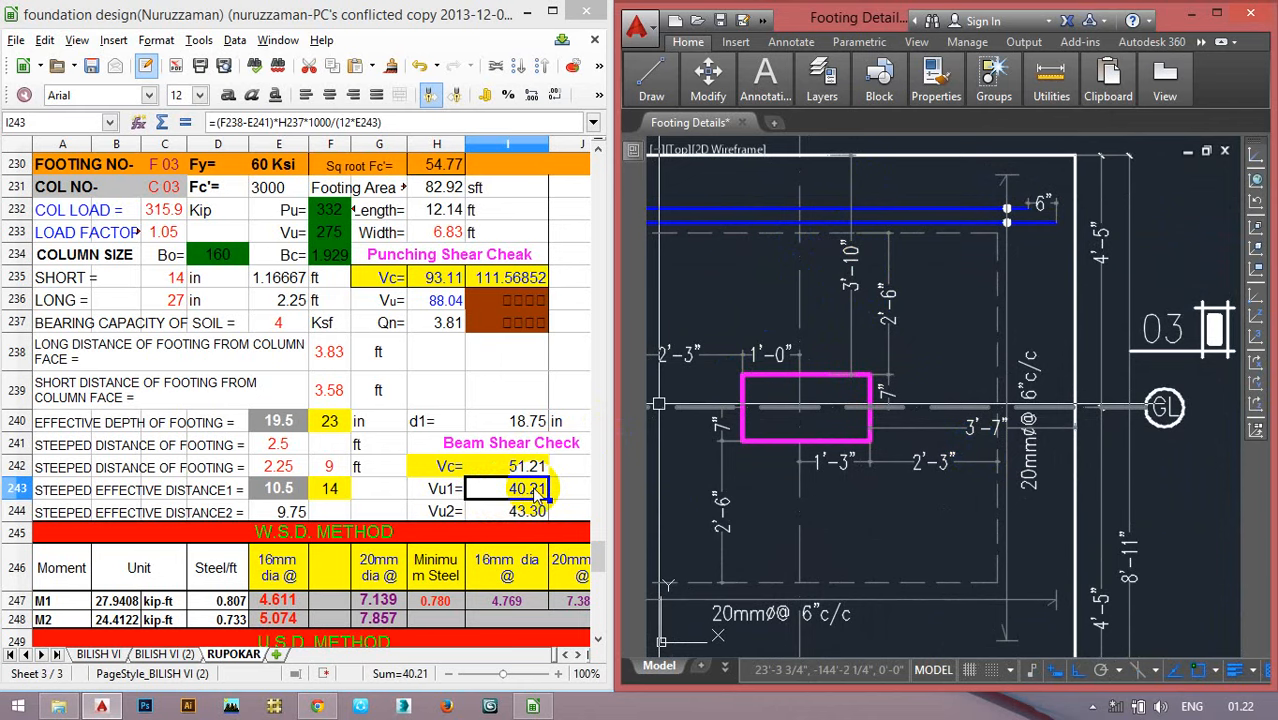
click(285, 508)
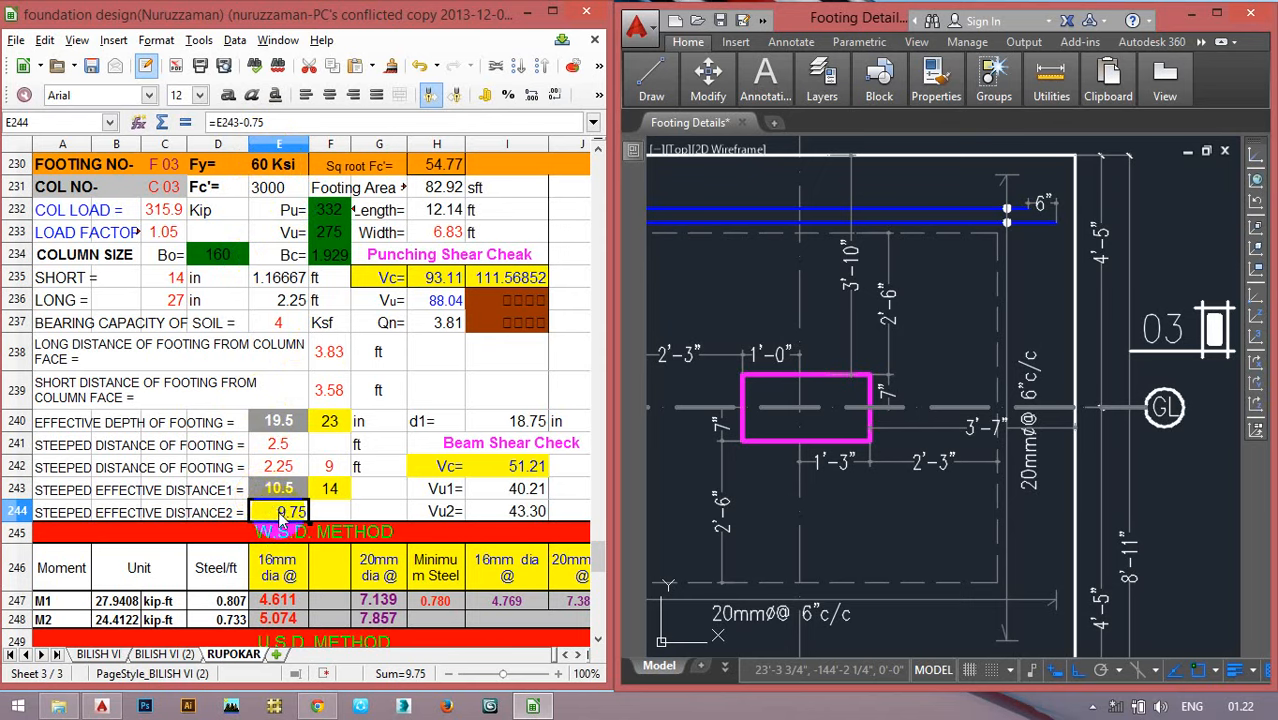
click(296, 488)
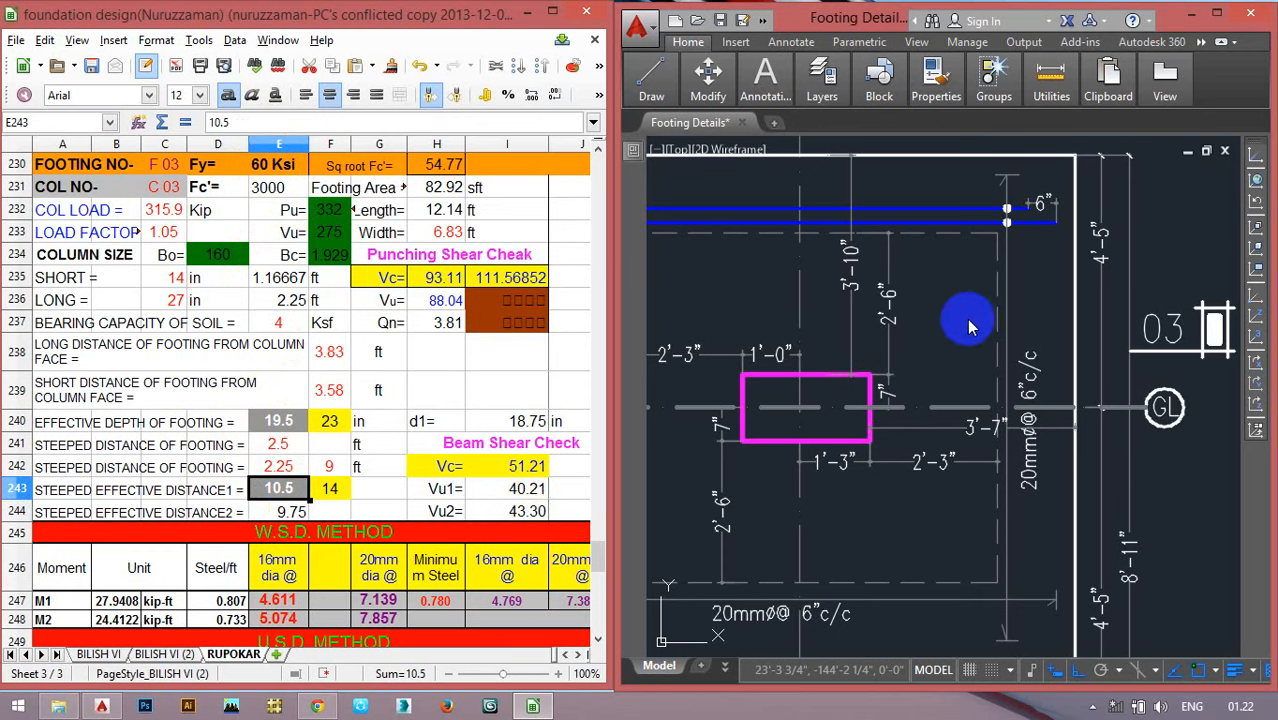
click(527, 511)
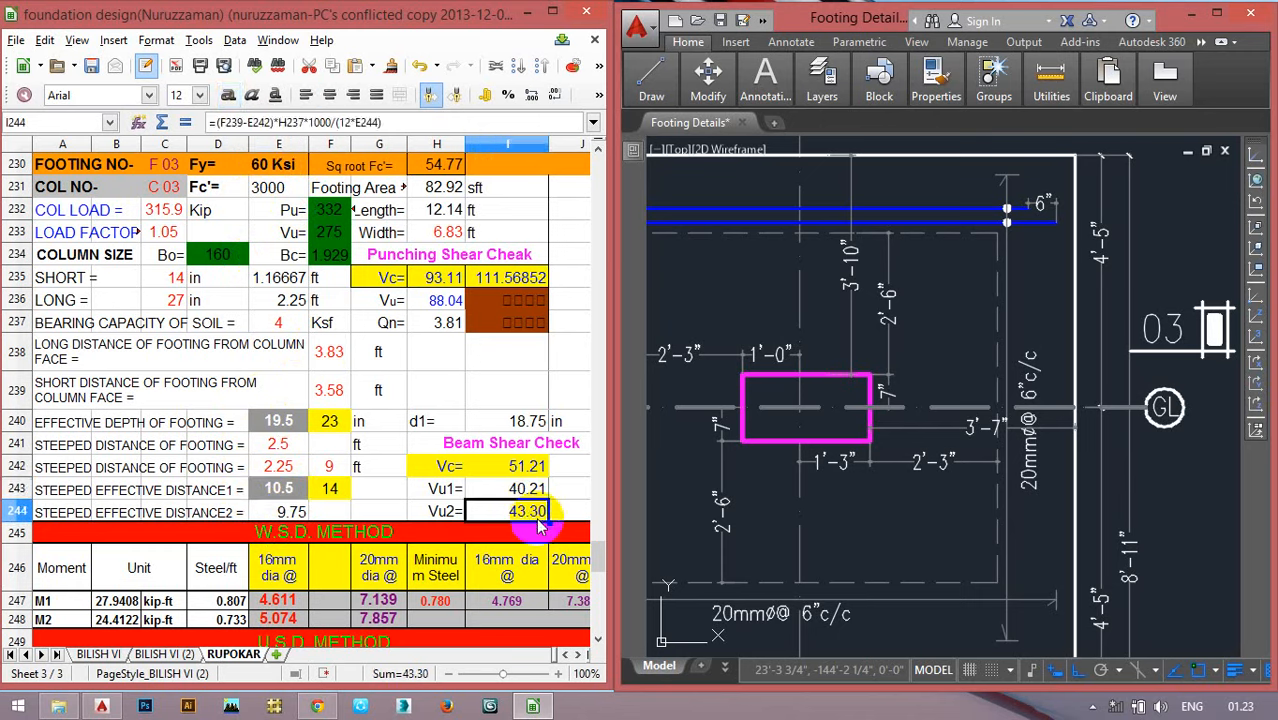
click(527, 468)
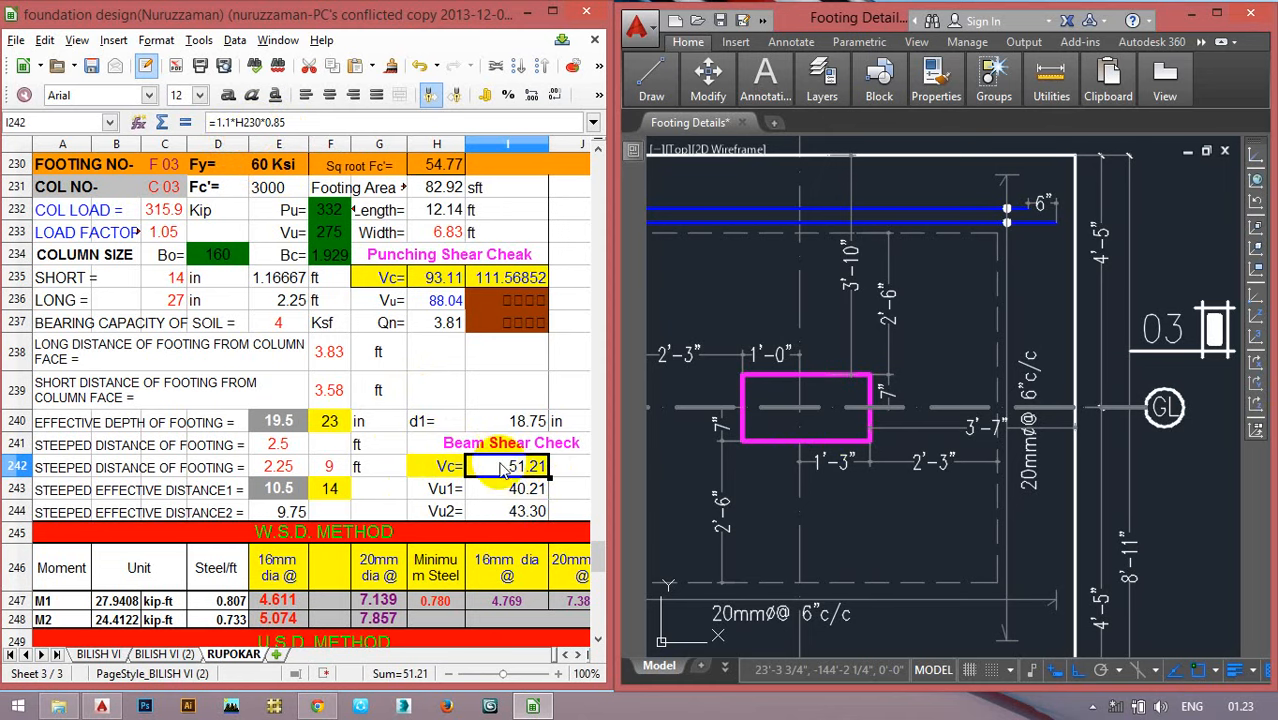
click(756, 471)
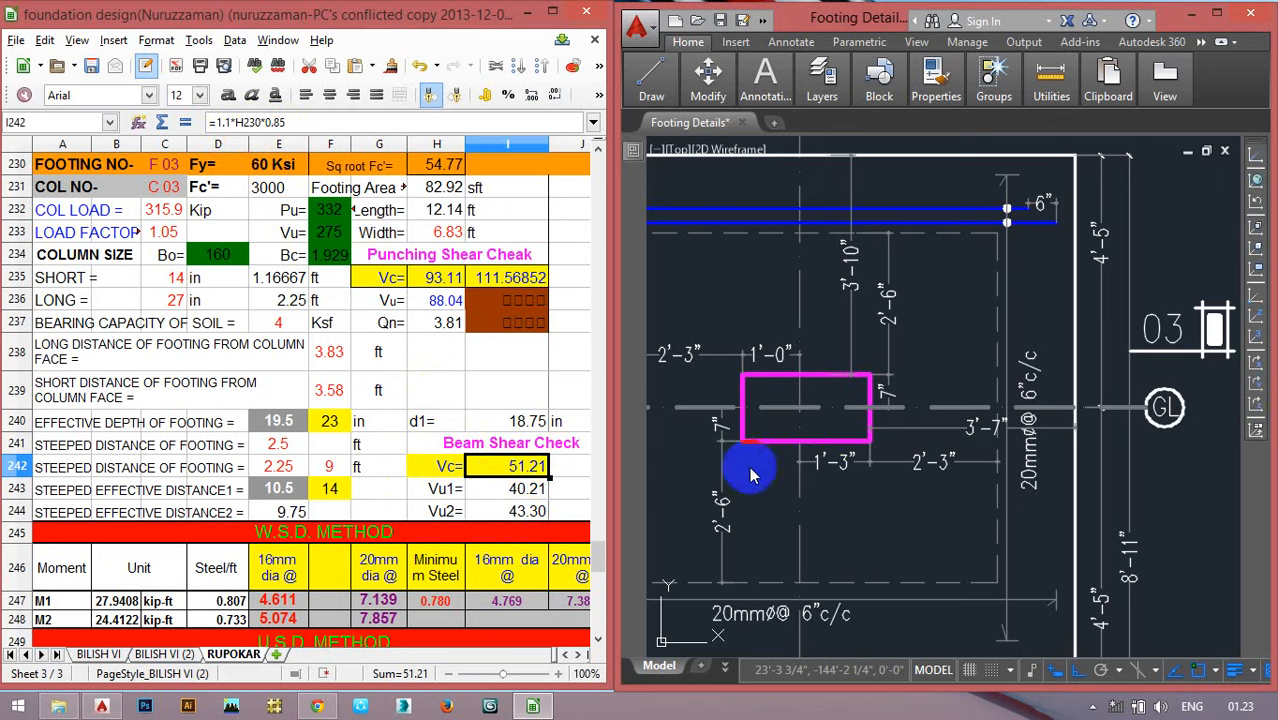
scroll(785, 478, down, 4)
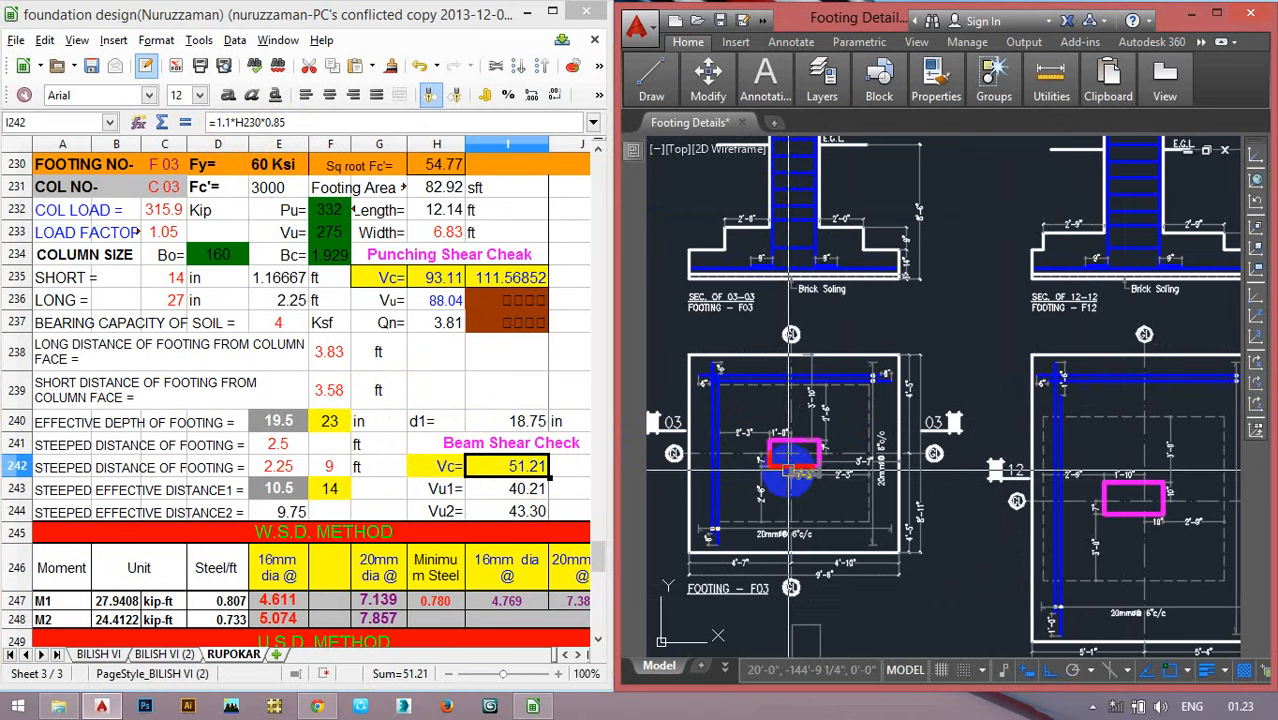
Review F03's W.S.D. reinforcement results for M1 and M2, comparing the 20mm spacing cells with the minimum steel and its 16mm spacing.
click(569, 489)
scroll(447, 447, down, 2)
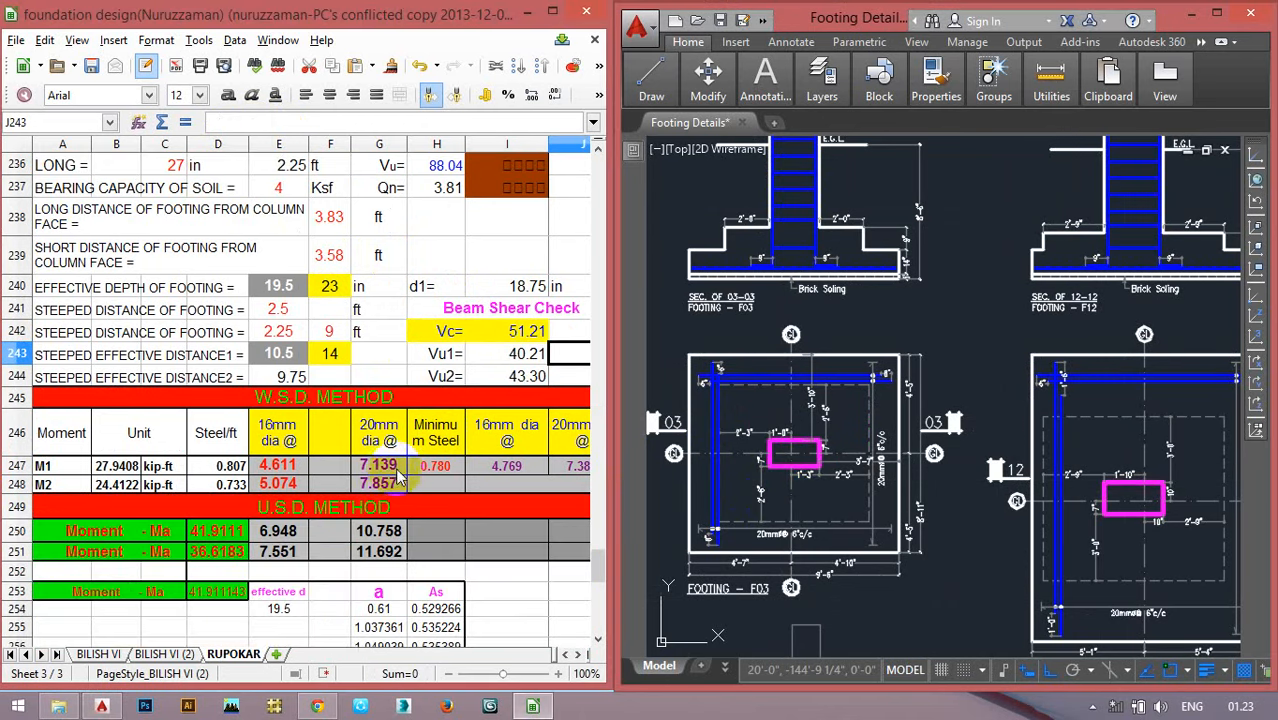
click(506, 432)
click(377, 467)
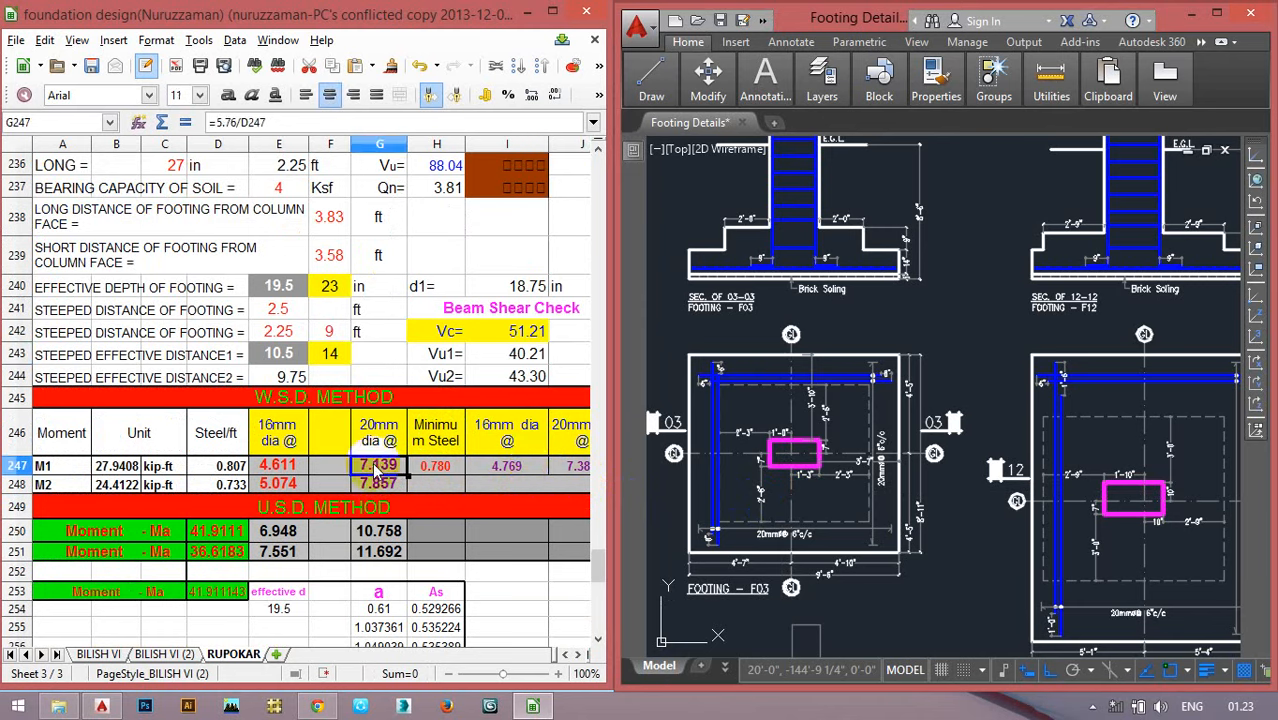
click(506, 466)
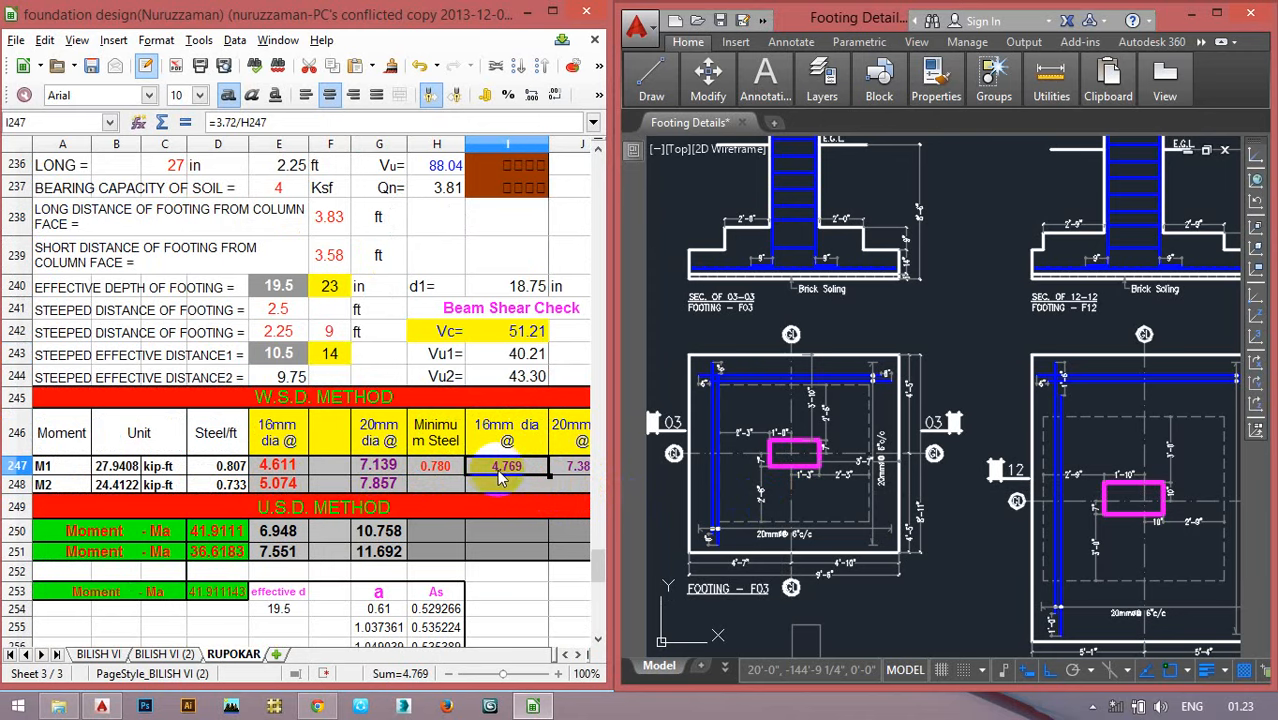
click(393, 472)
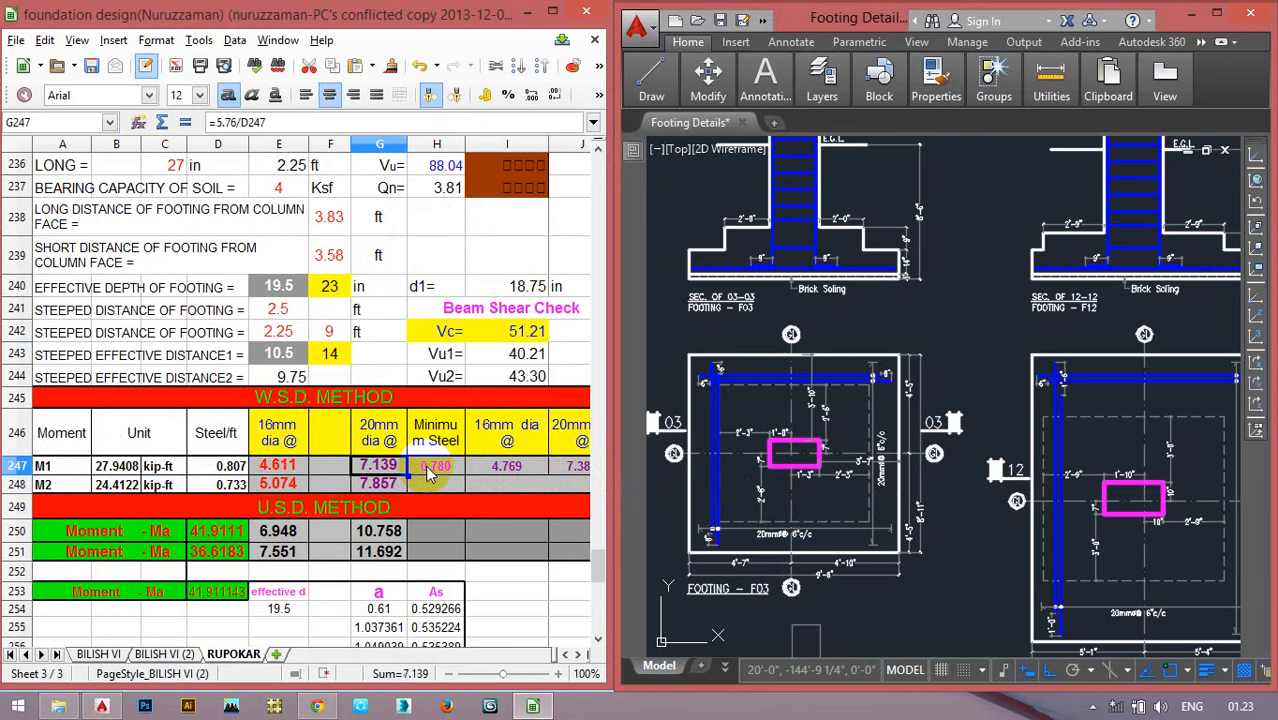
click(433, 472)
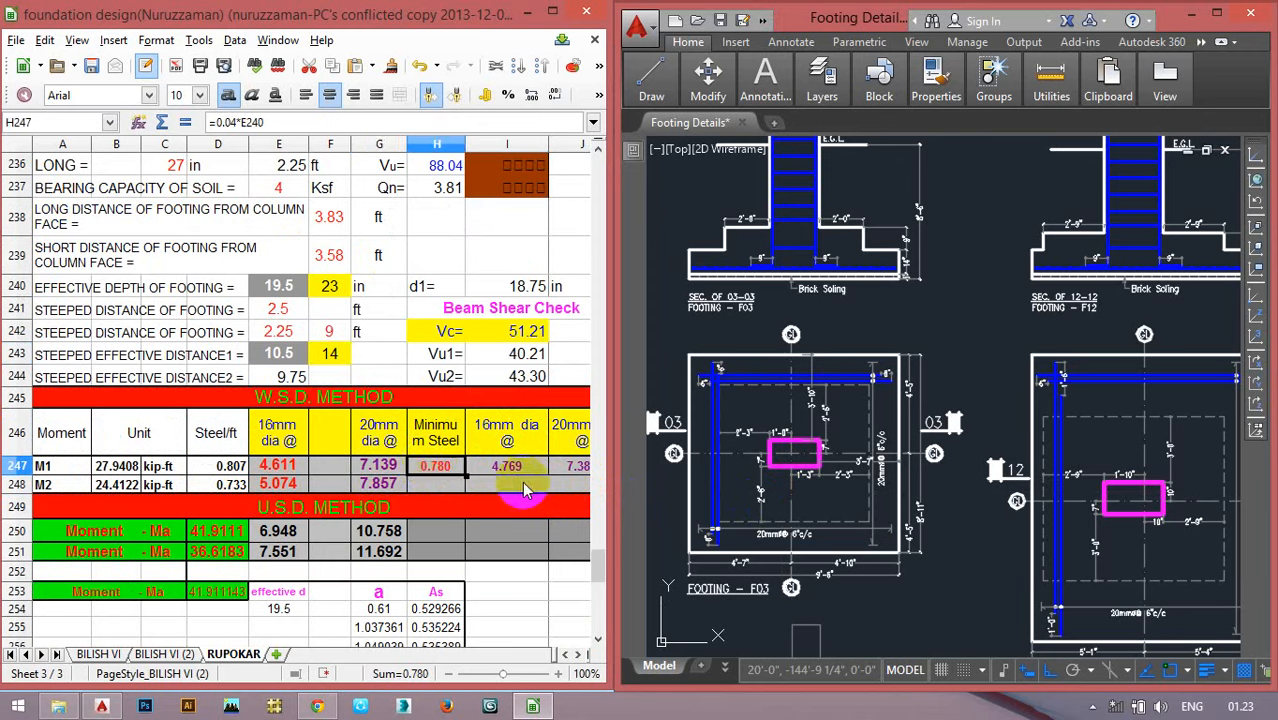
click(505, 469)
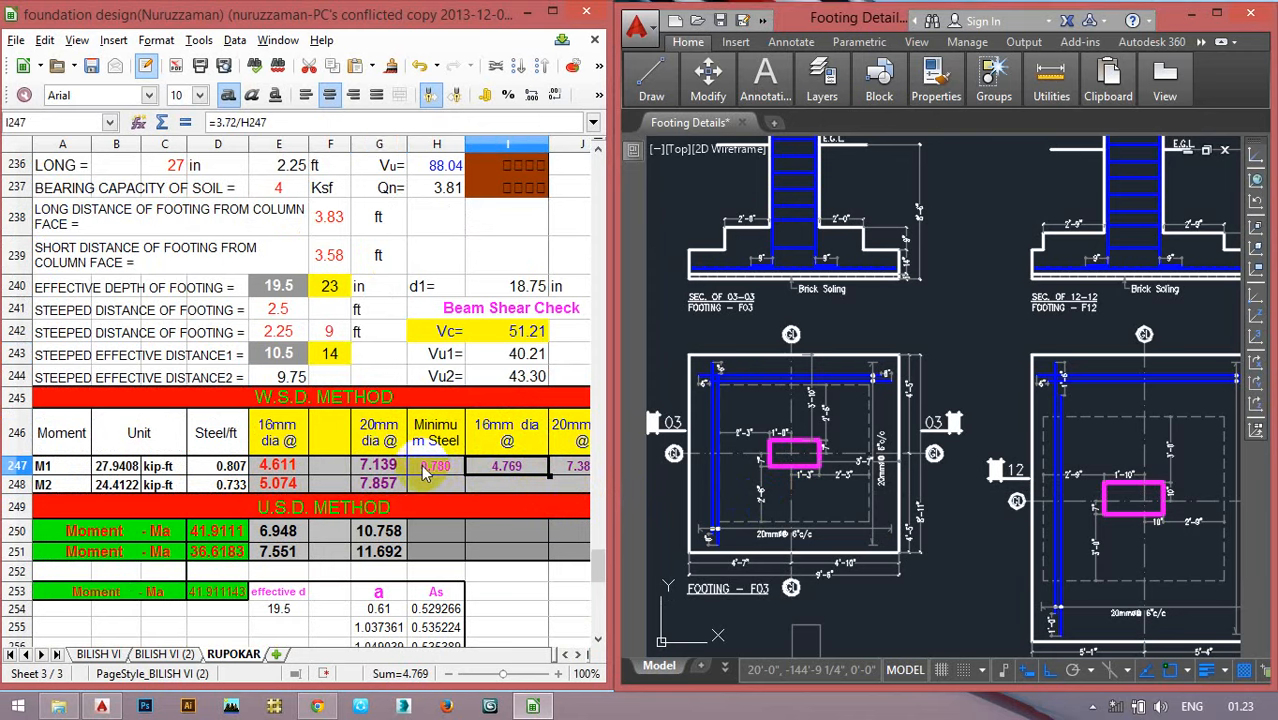
click(400, 486)
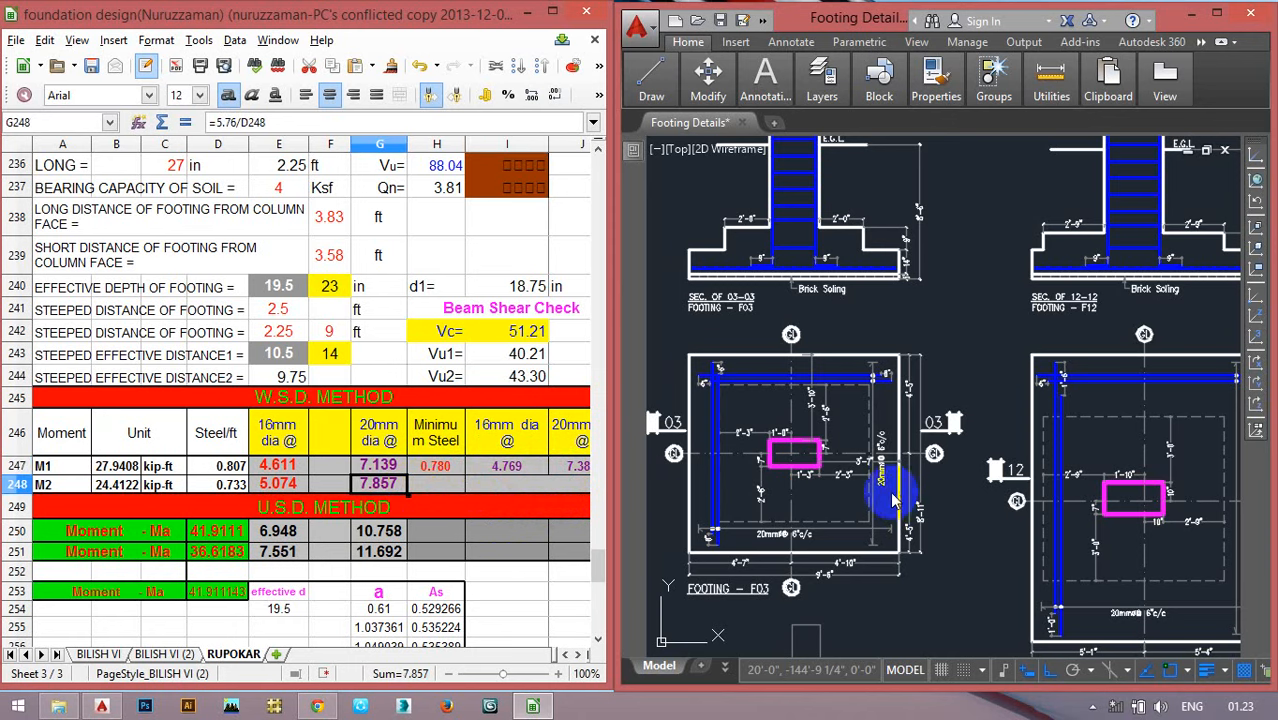
Change the reinforcement label along the lower edge of the F03 plan to 14mmø@ 4.5"c/c.
scroll(855, 490, up, 5)
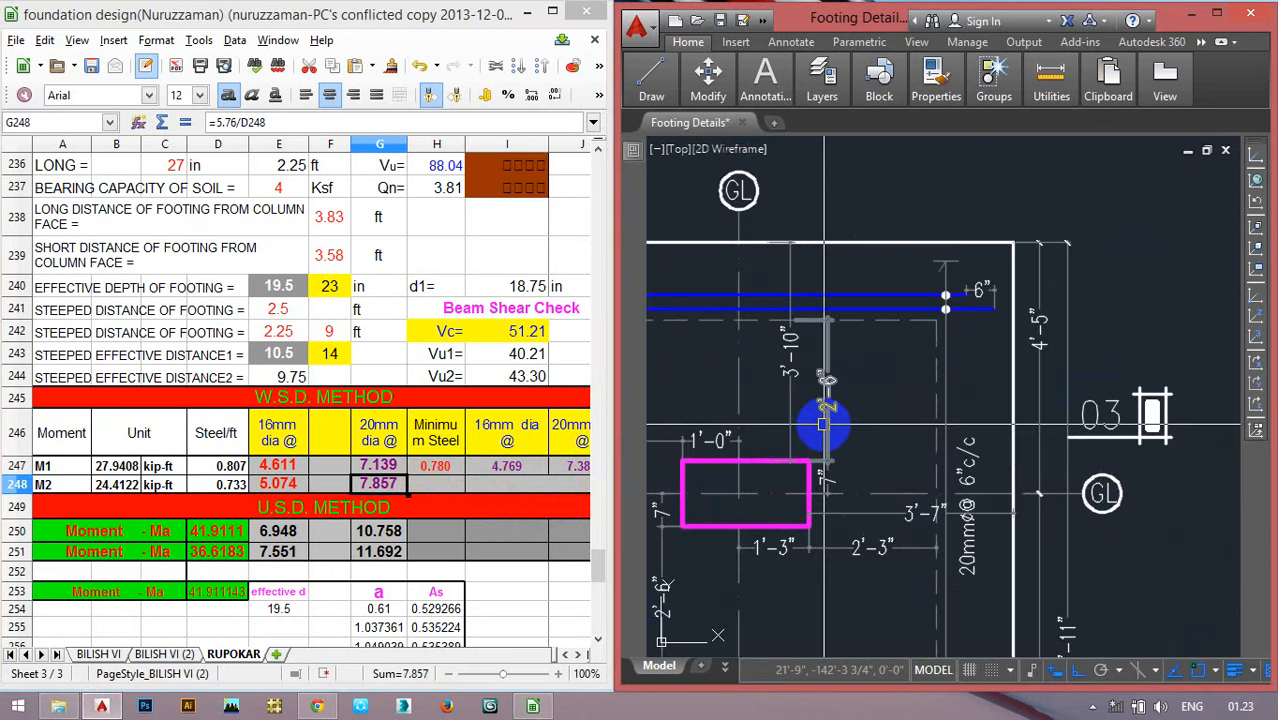
scroll(818, 485, down, 5)
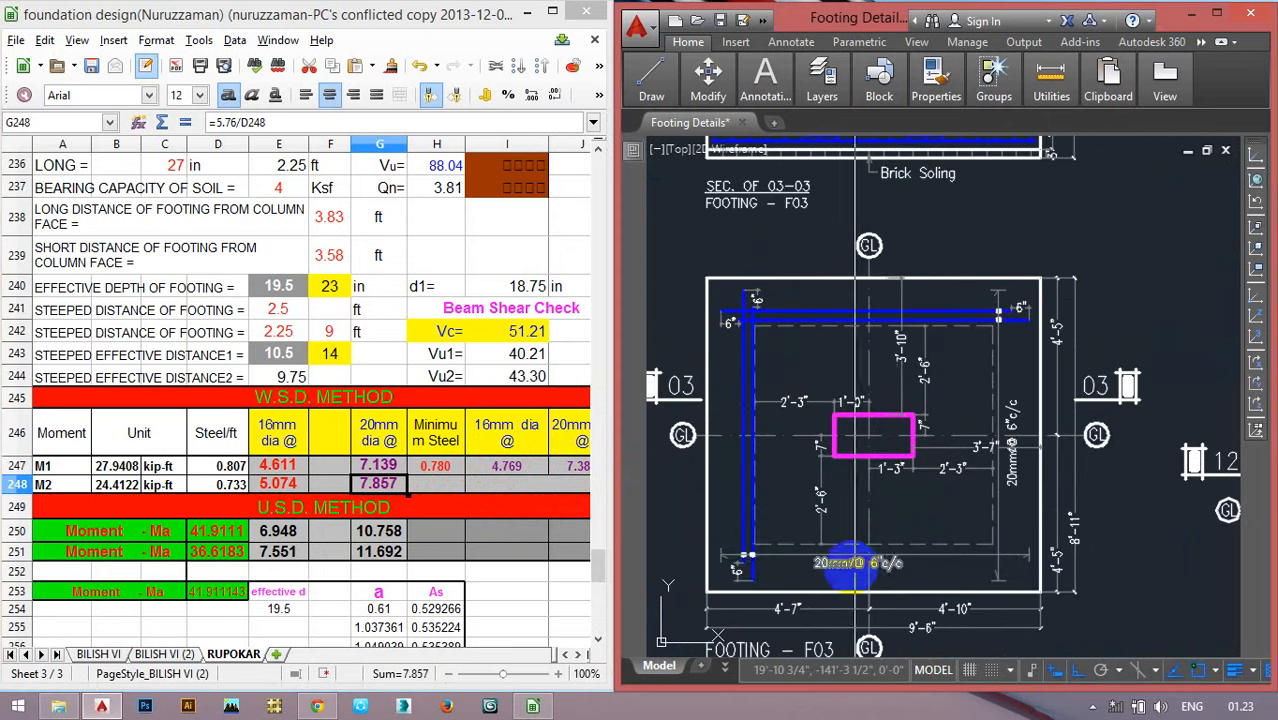
scroll(870, 563, up, 4)
double_click(870, 563)
drag(790, 565, 737, 567)
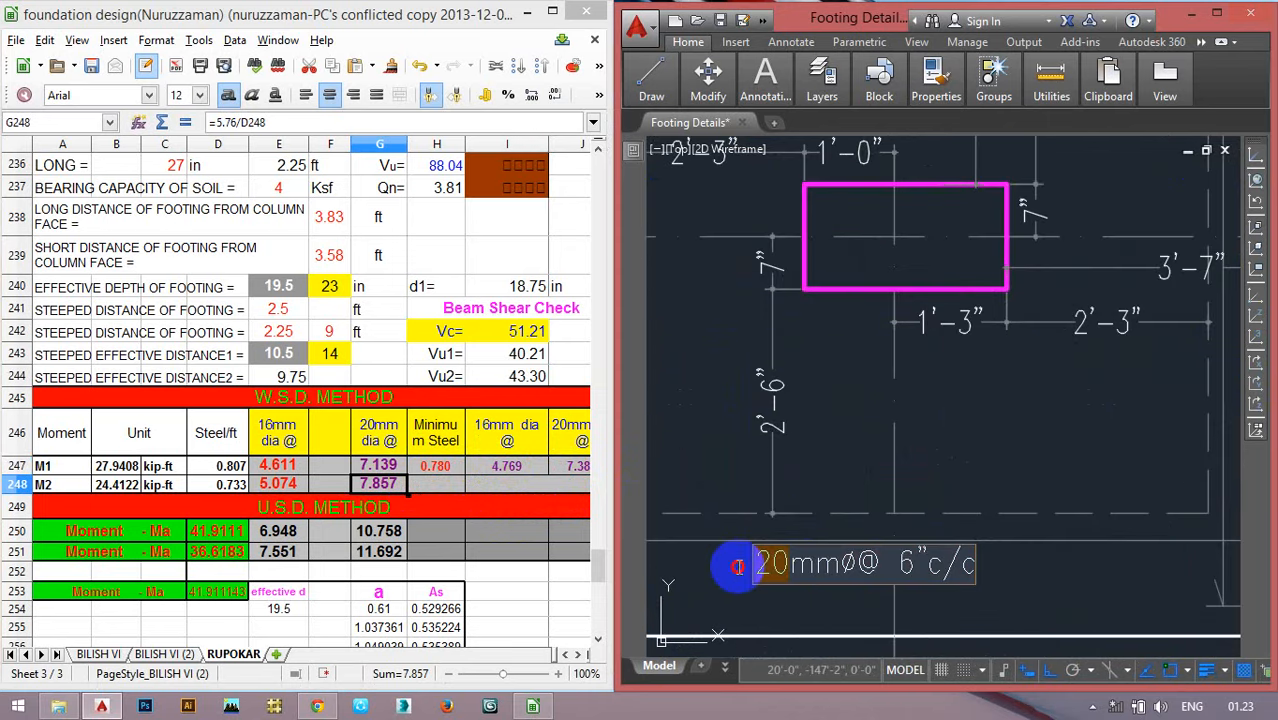
text(14)
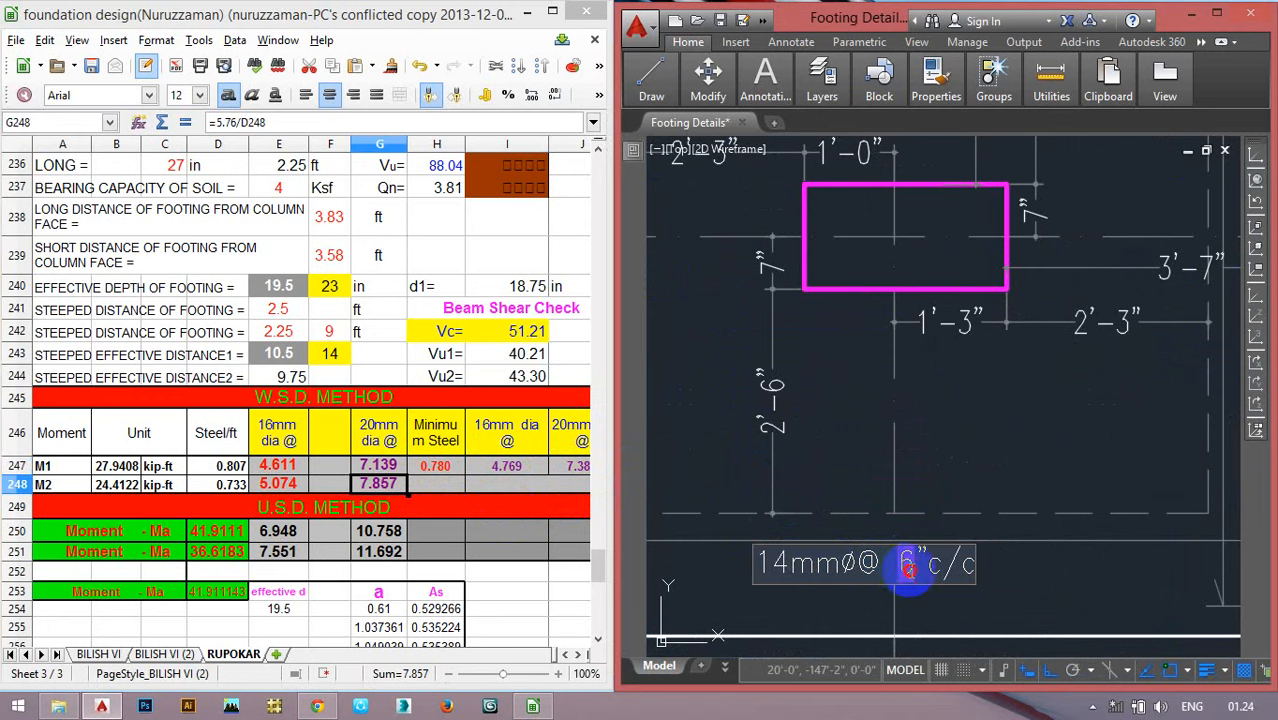
drag(907, 568, 909, 580)
text(4.5)
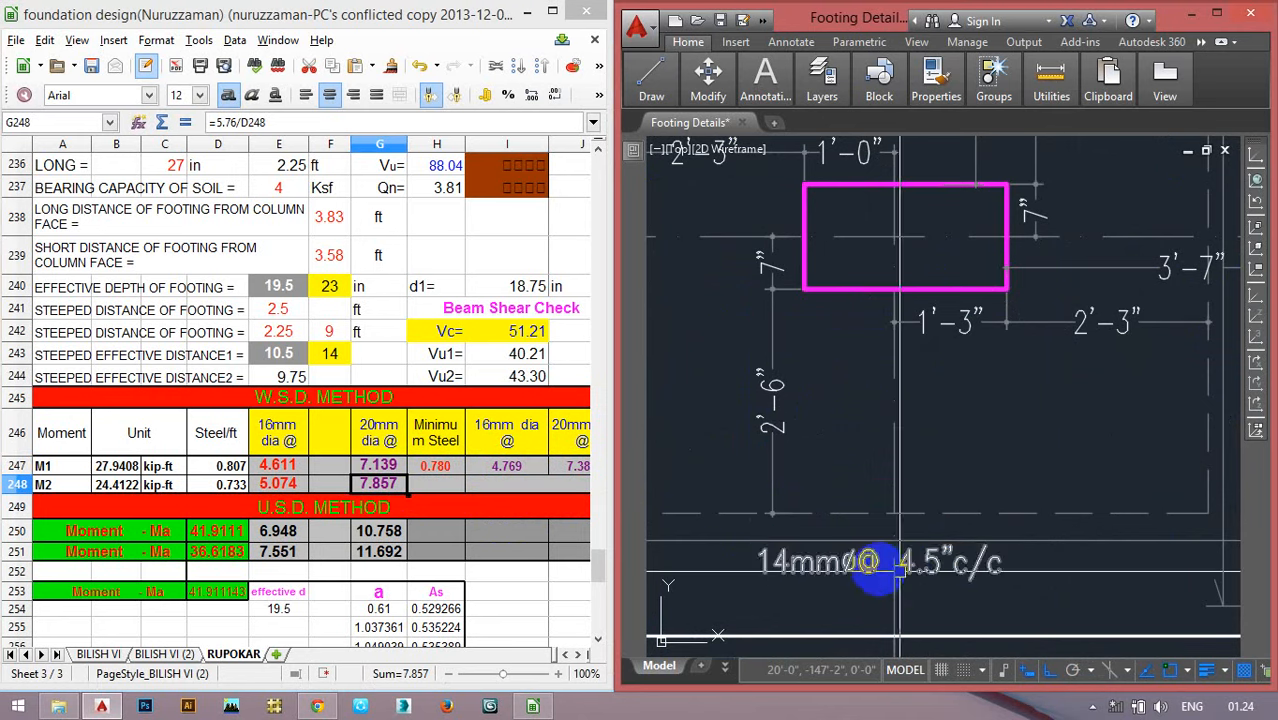
scroll(870, 560, down, 5)
Widen the spreadsheet window and check the minimum-steel 16mm and 20mm spacing cells for M1, inspecting I247's formula without editing it.
click(533, 485)
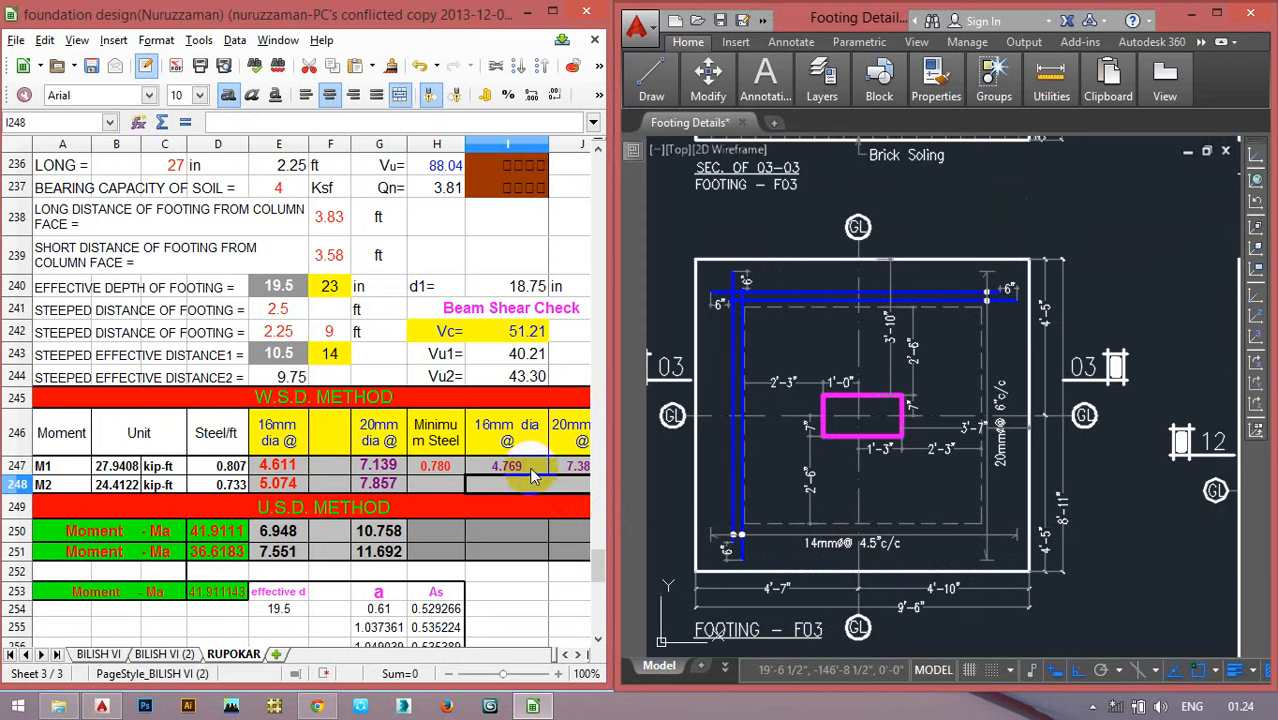
click(531, 470)
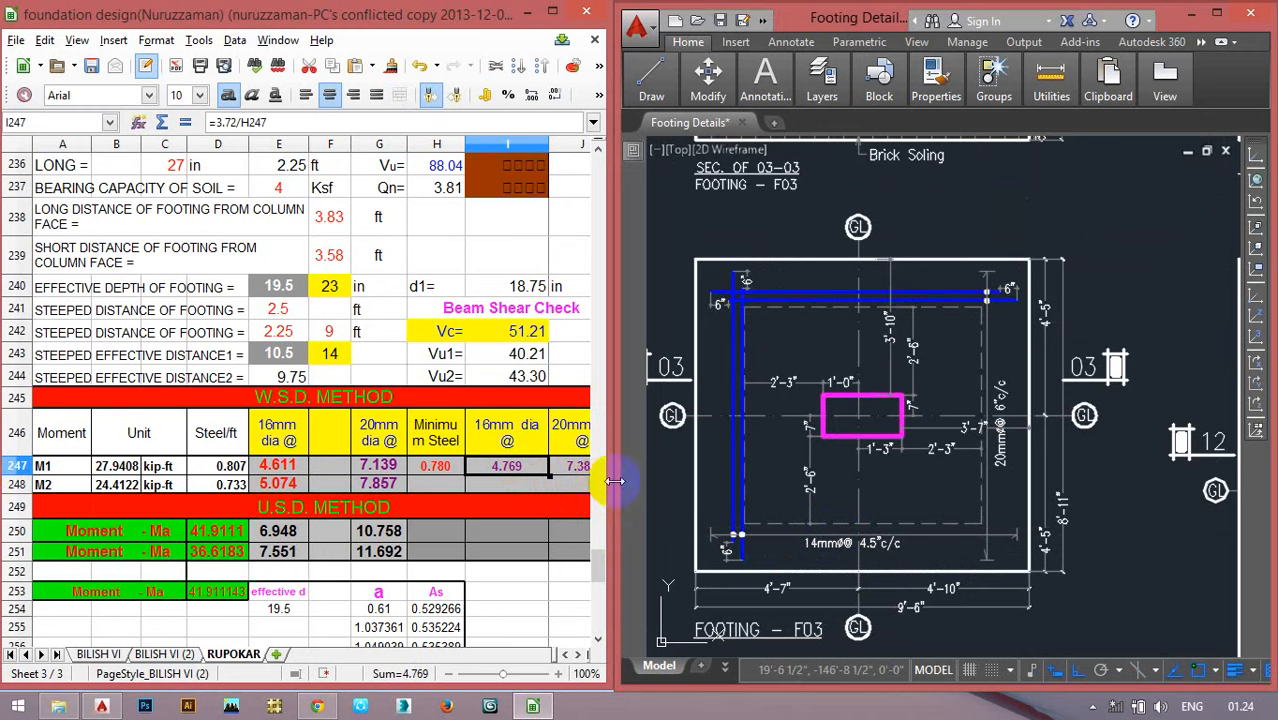
drag(610, 484, 637, 488)
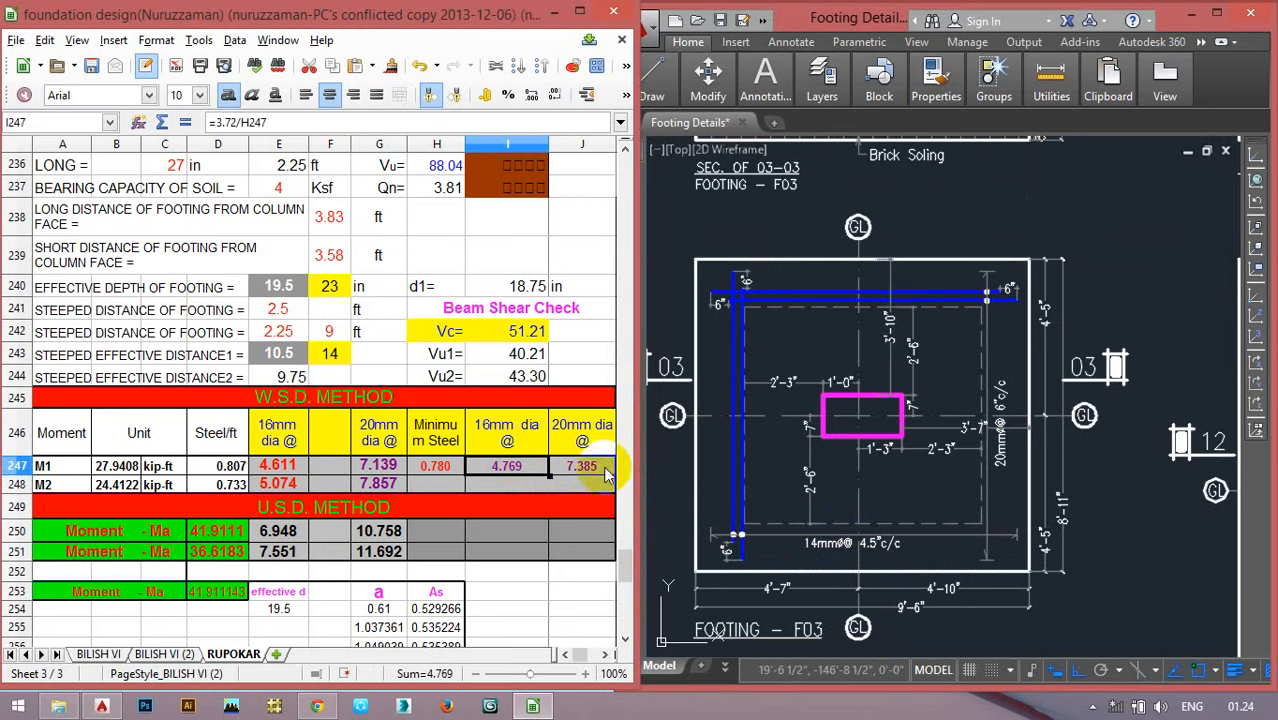
click(597, 470)
click(520, 468)
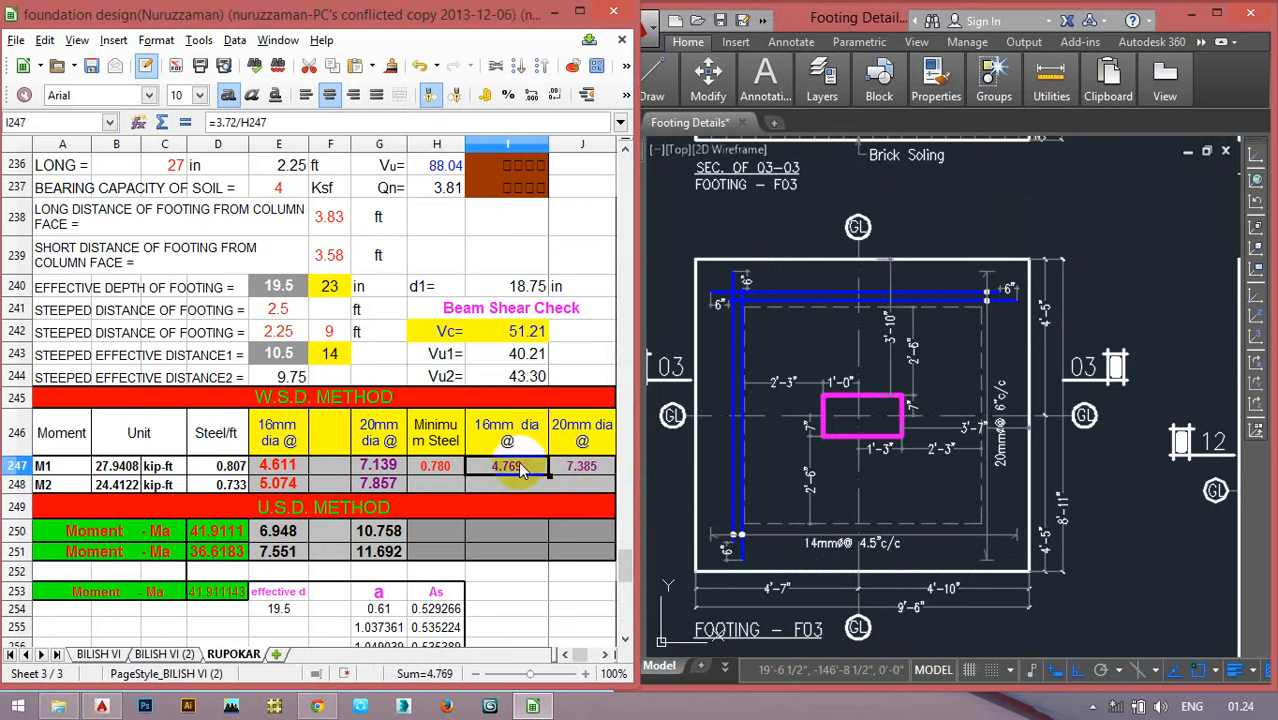
double_click(519, 467)
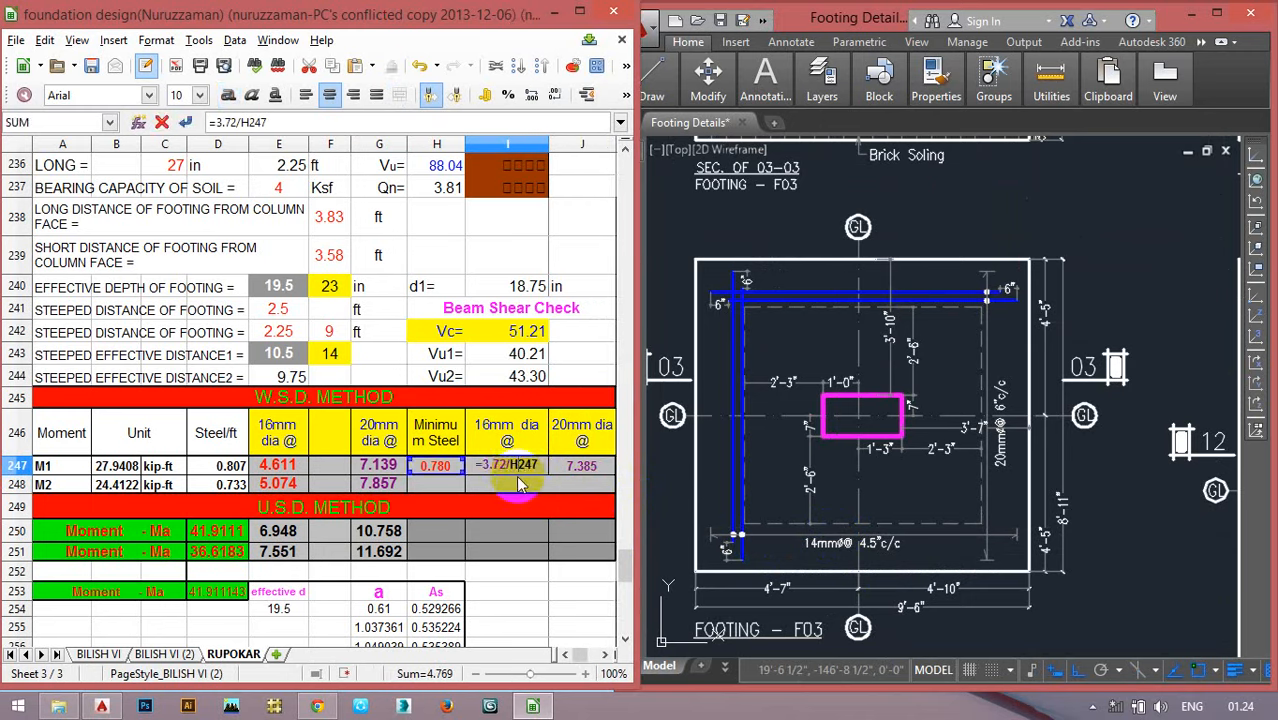
key(Escape)
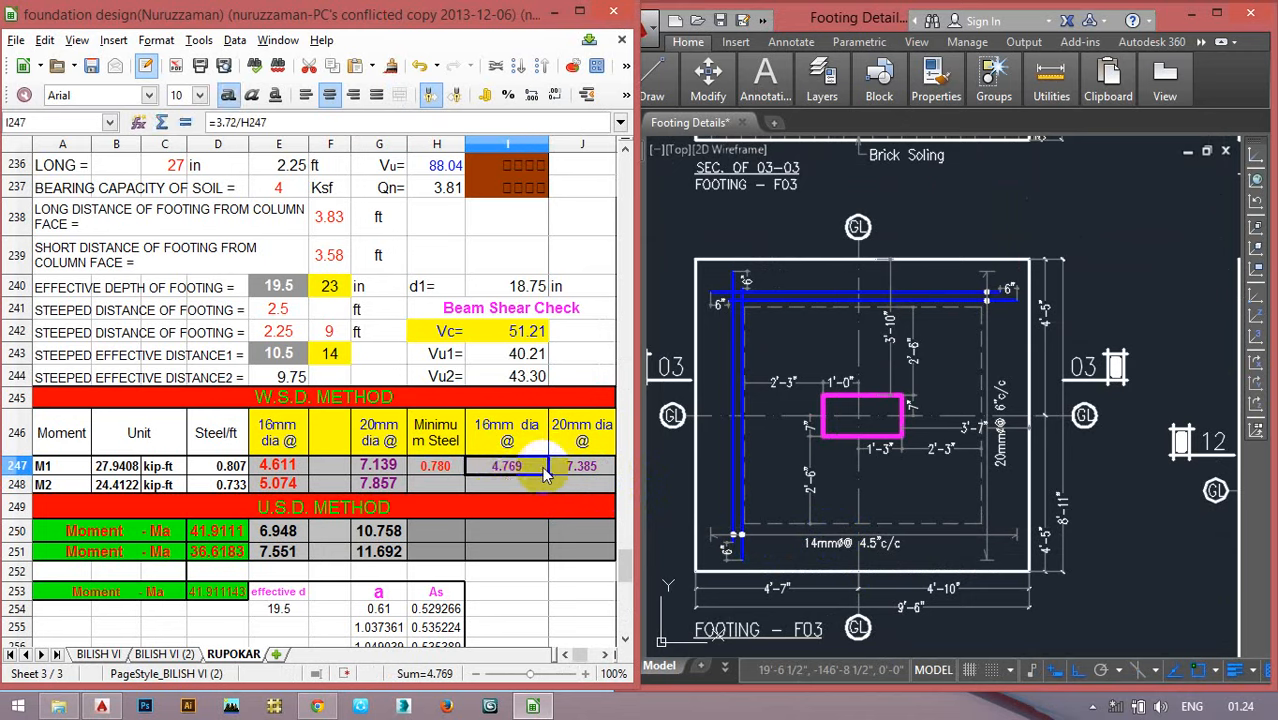
Inspect the W.S.D. 16mm spacing formulas for M1 in E247 and M2 in E248 without editing them.
click(295, 476)
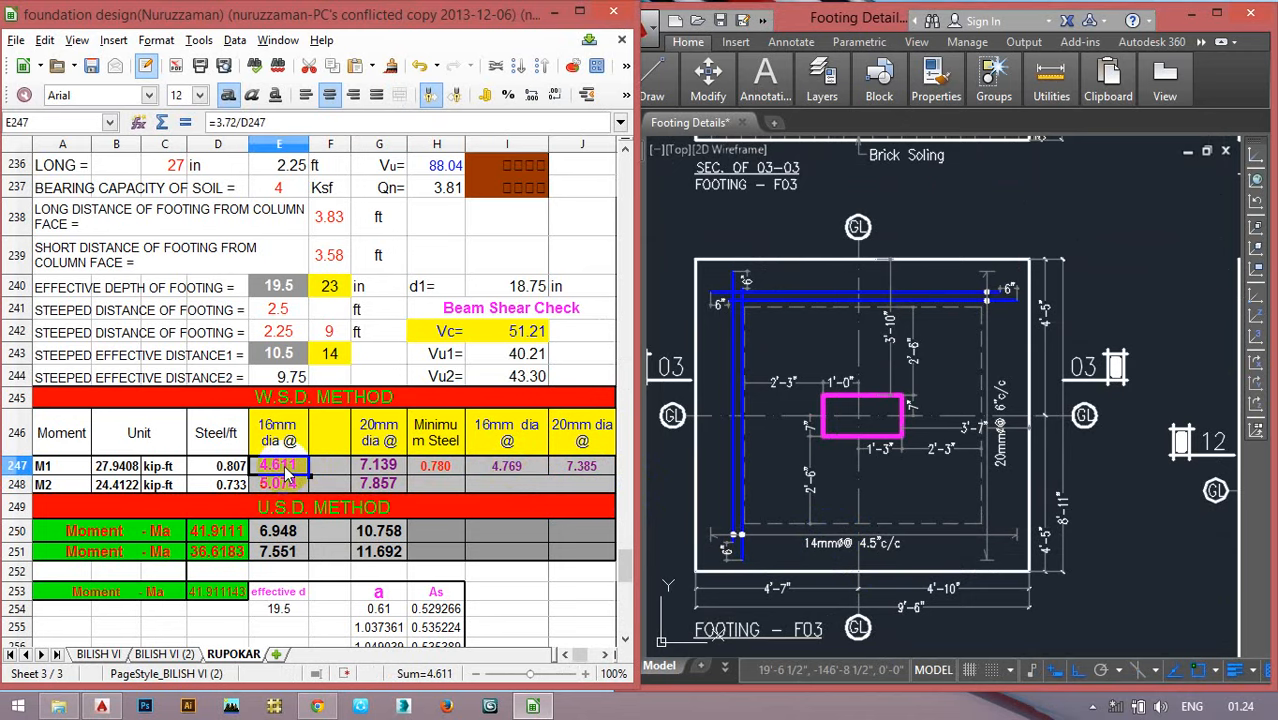
double_click(287, 476)
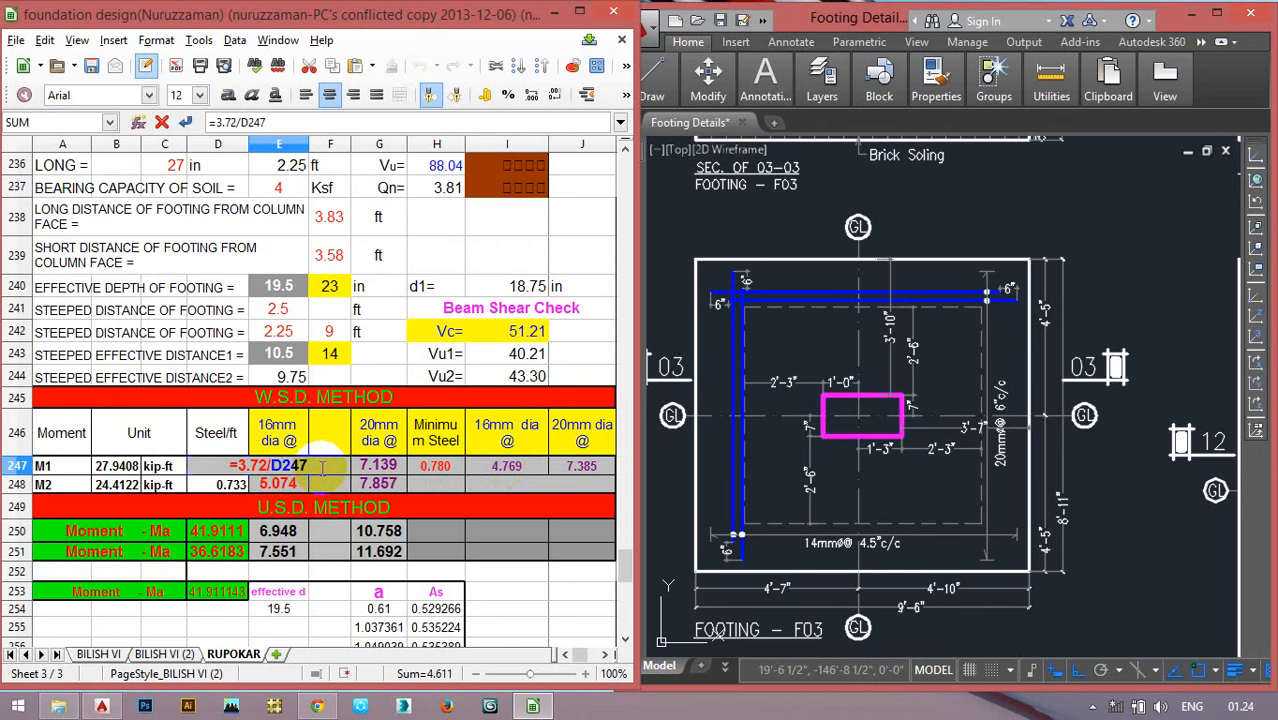
key(Escape)
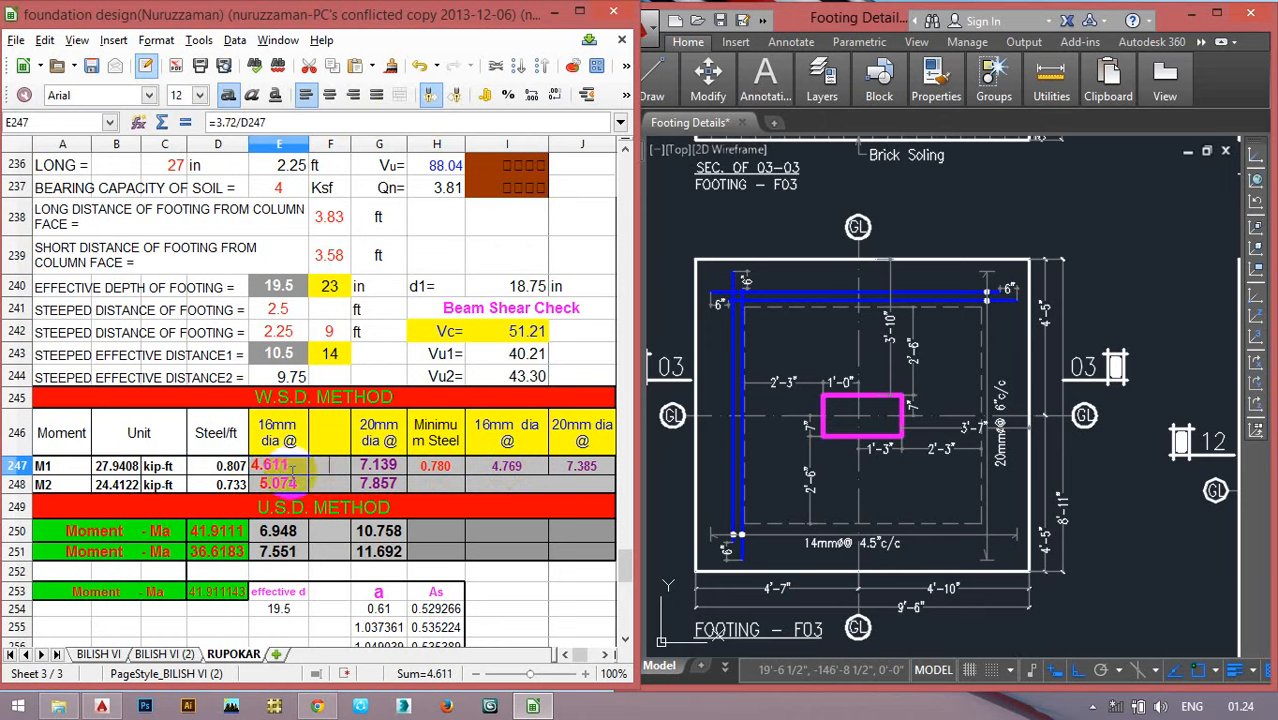
double_click(276, 468)
key(Escape)
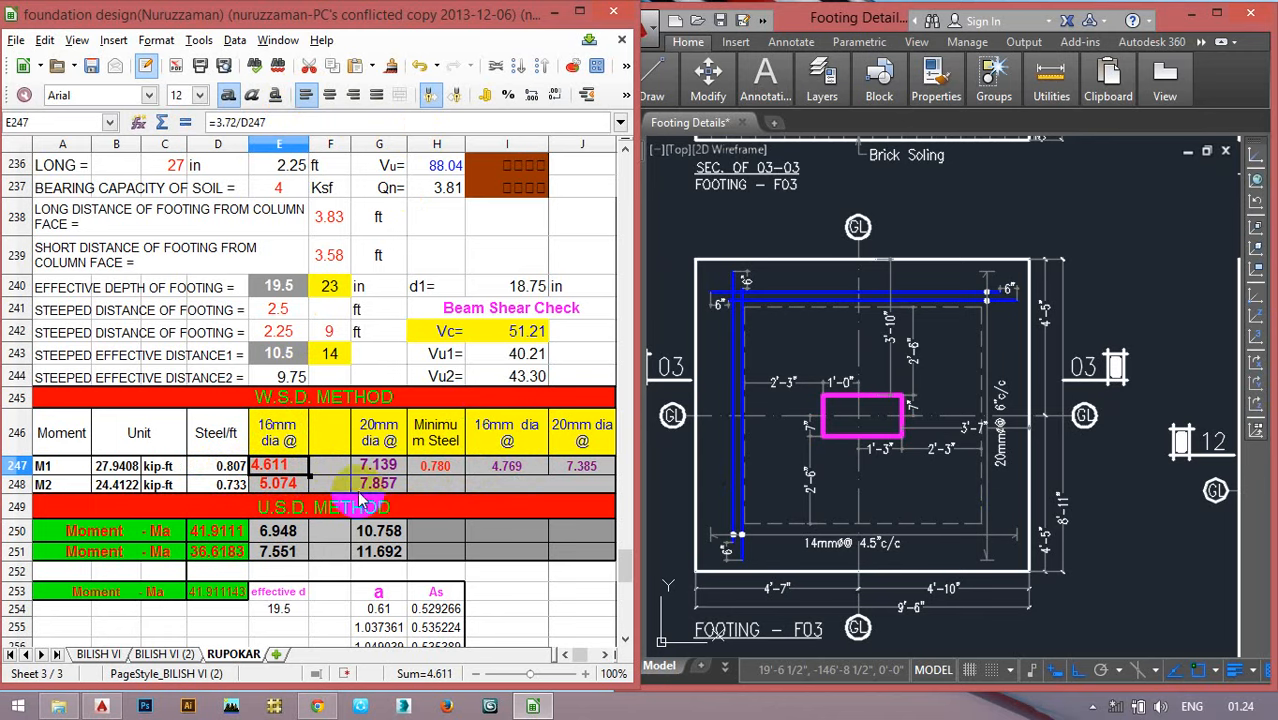
click(280, 485)
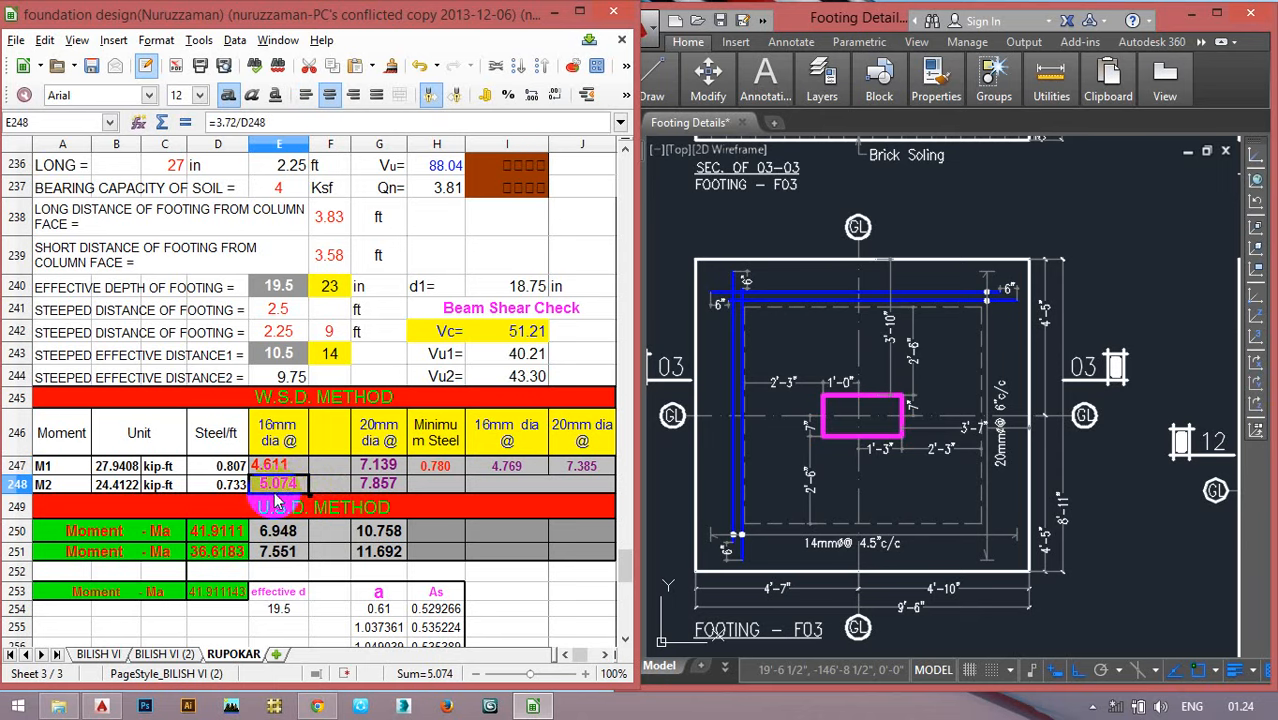
Change the vertical reinforcement label beside the right edge of the F03 plan to 16mmø@ 5"c/c.
click(975, 475)
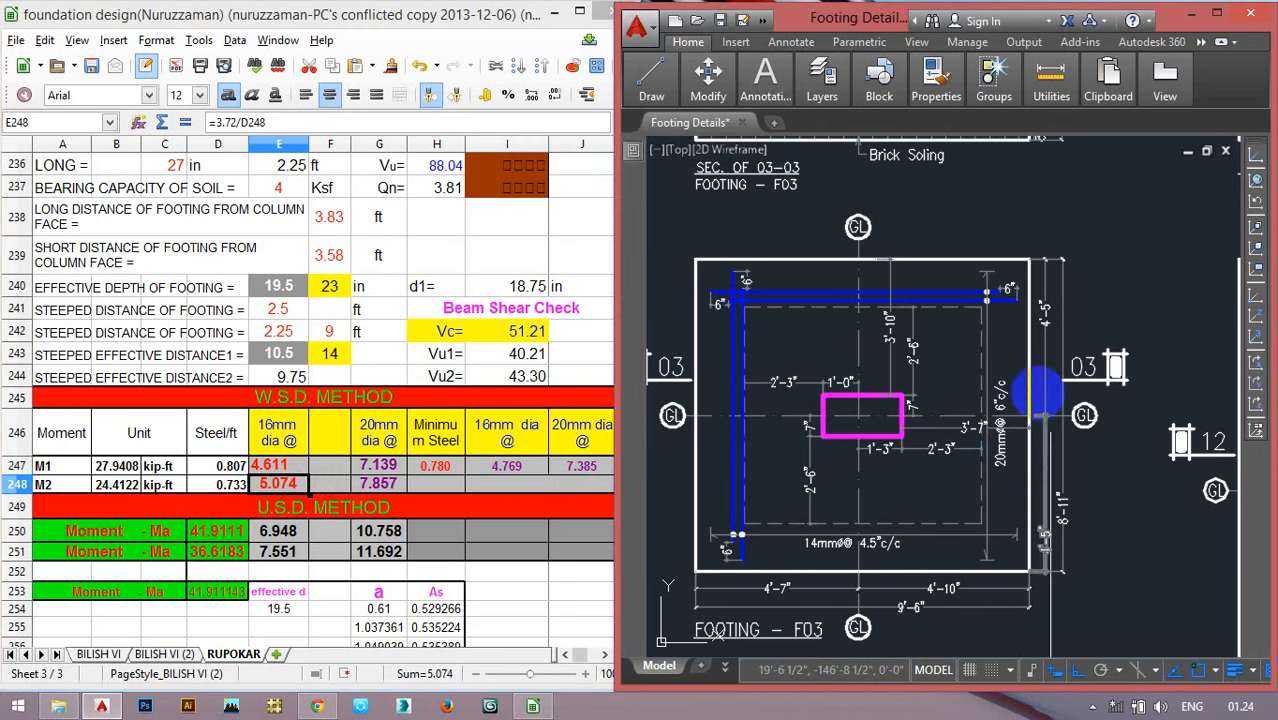
double_click(1011, 450)
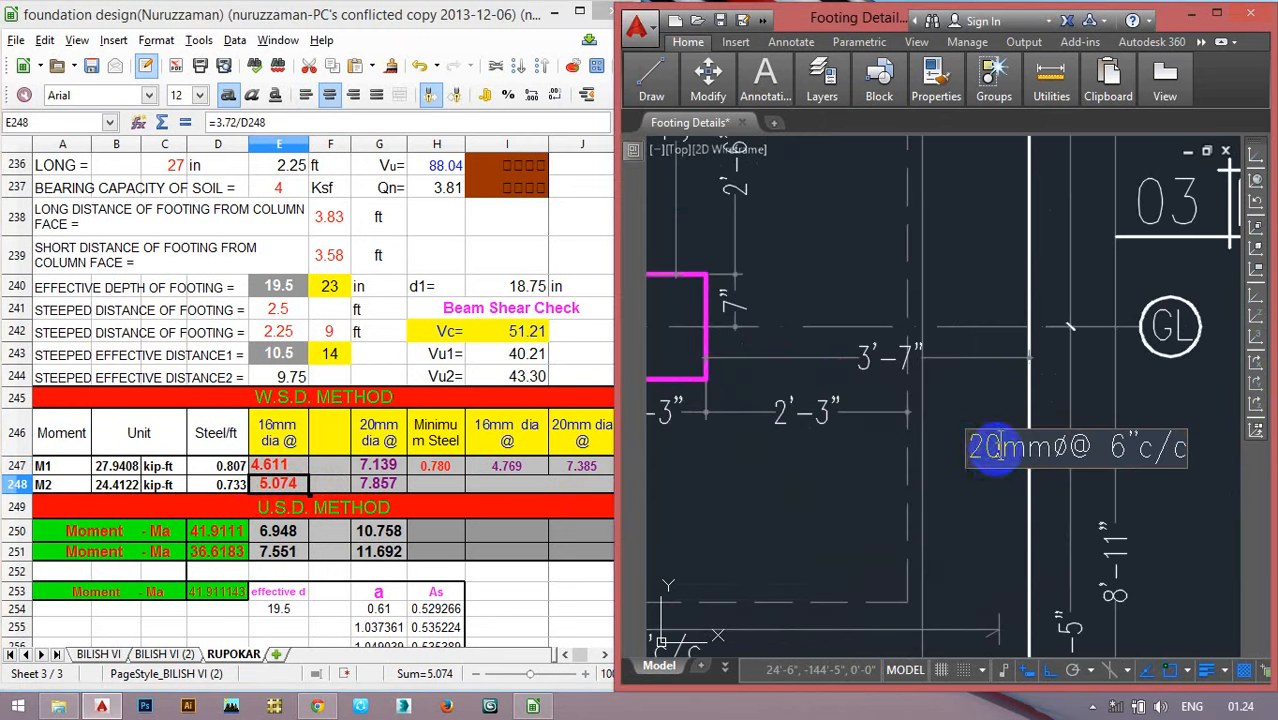
text(16)
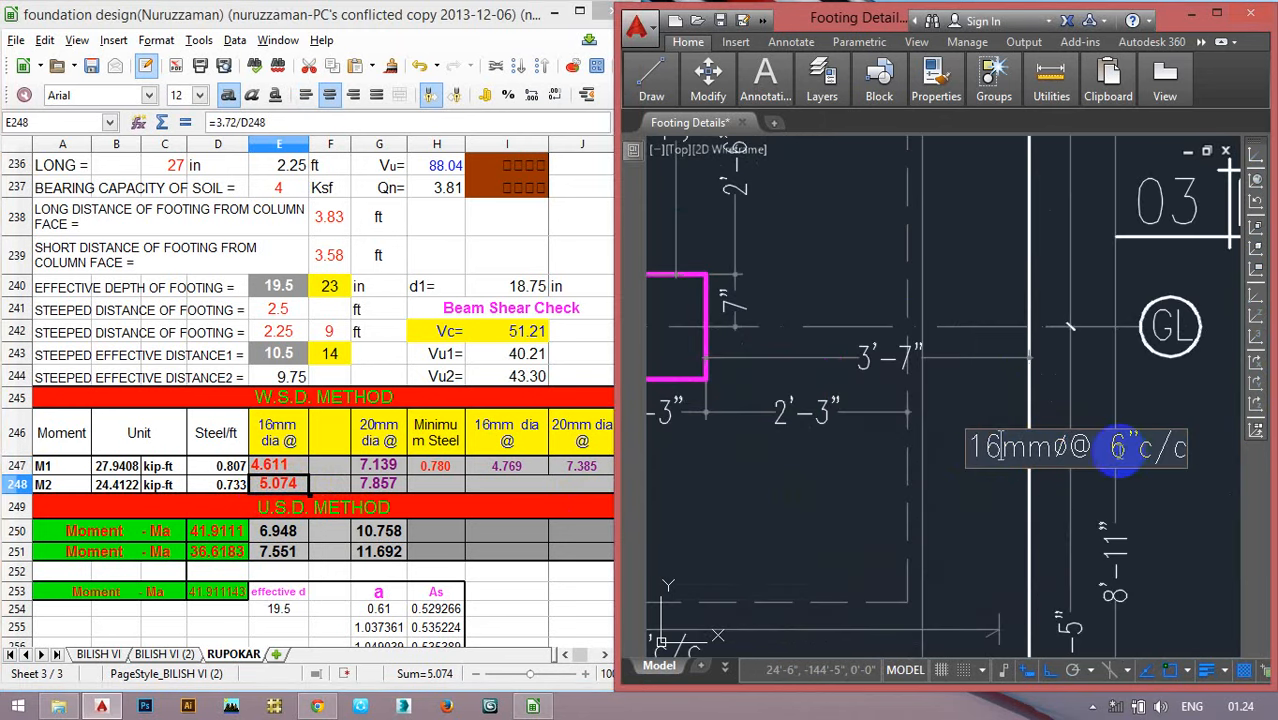
click(1116, 451)
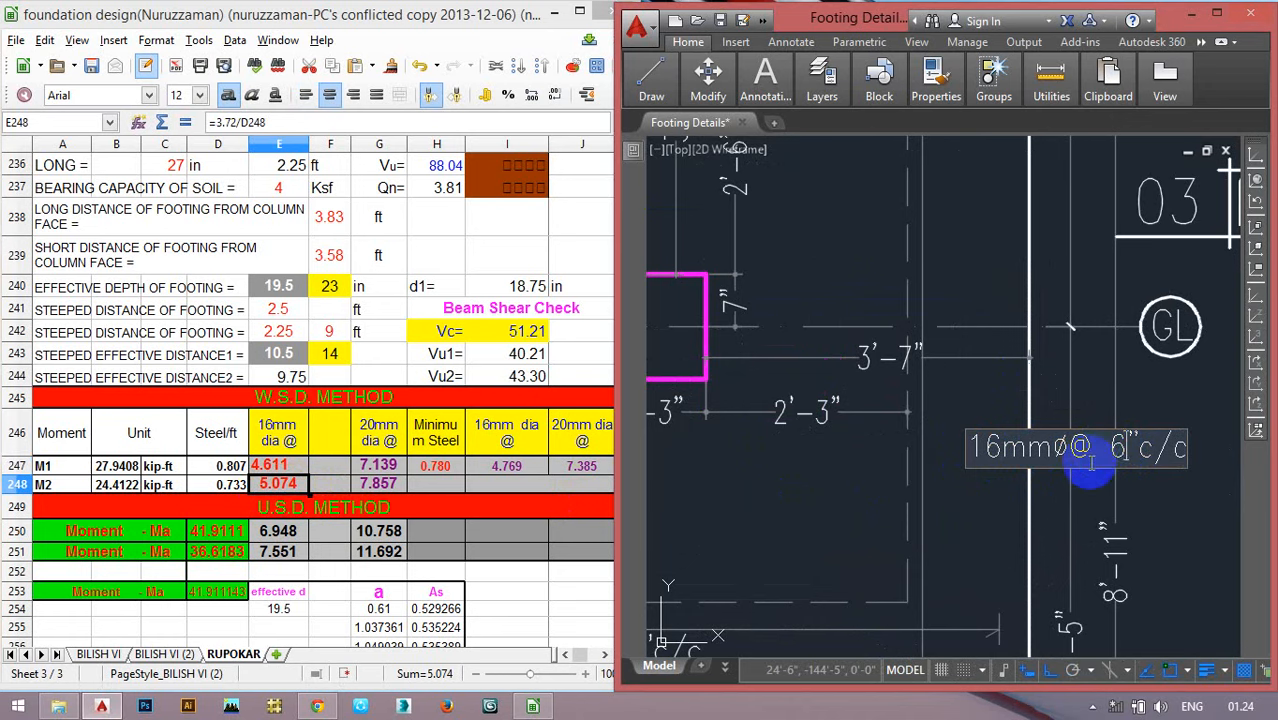
text(5)
click(1098, 505)
scroll(915, 425, down, 4)
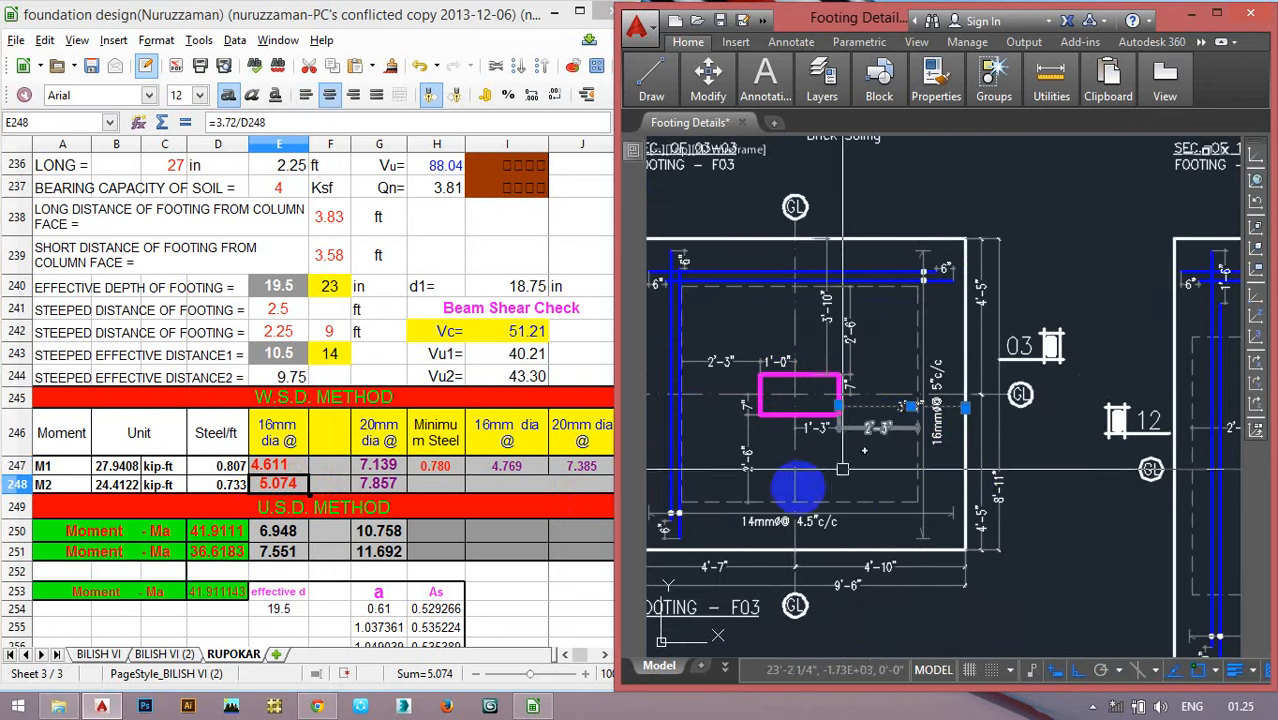
Erase the 3'-10" and 3'-7" column-face-to-footing-edge dimensions from the F03 plan.
click(827, 332)
text(e)
key(Return)
scroll(868, 513, down, 3)
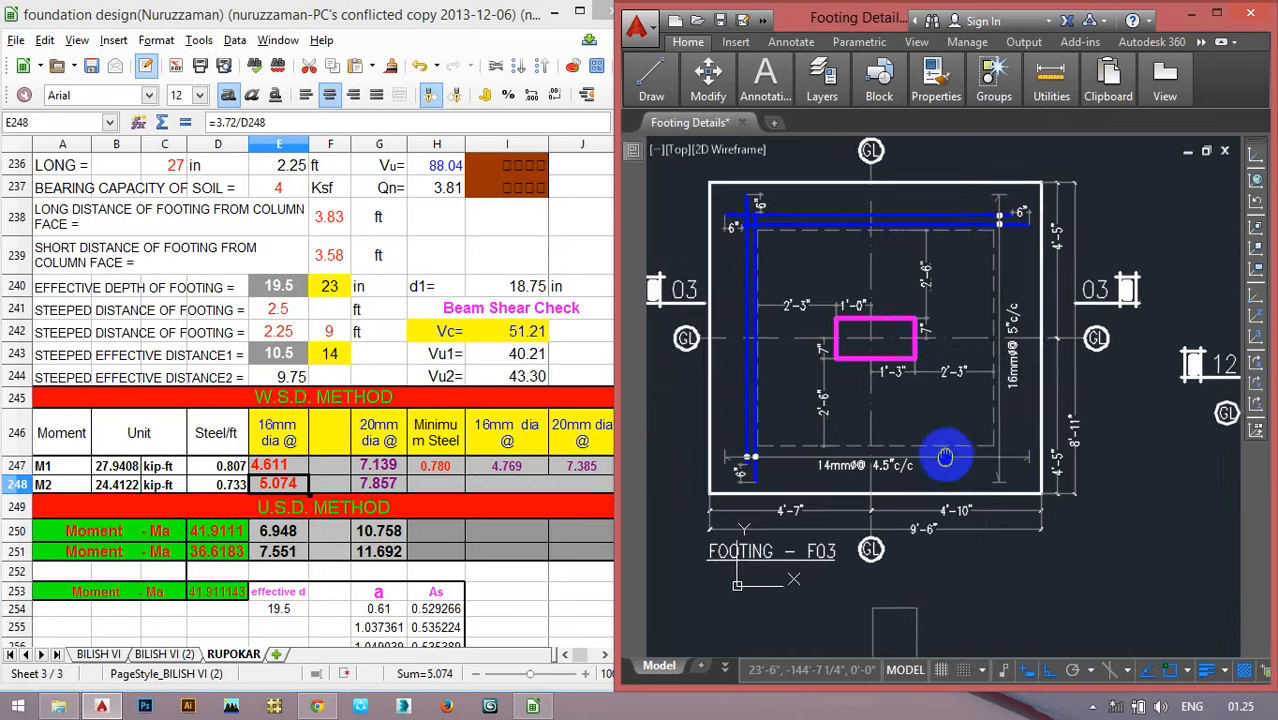
Copy the tick mark above the fifth footing in the row to above the F03 section's column load label, using its lower vertex as base point.
scroll(980, 390, down, 2)
scroll(978, 322, down, 4)
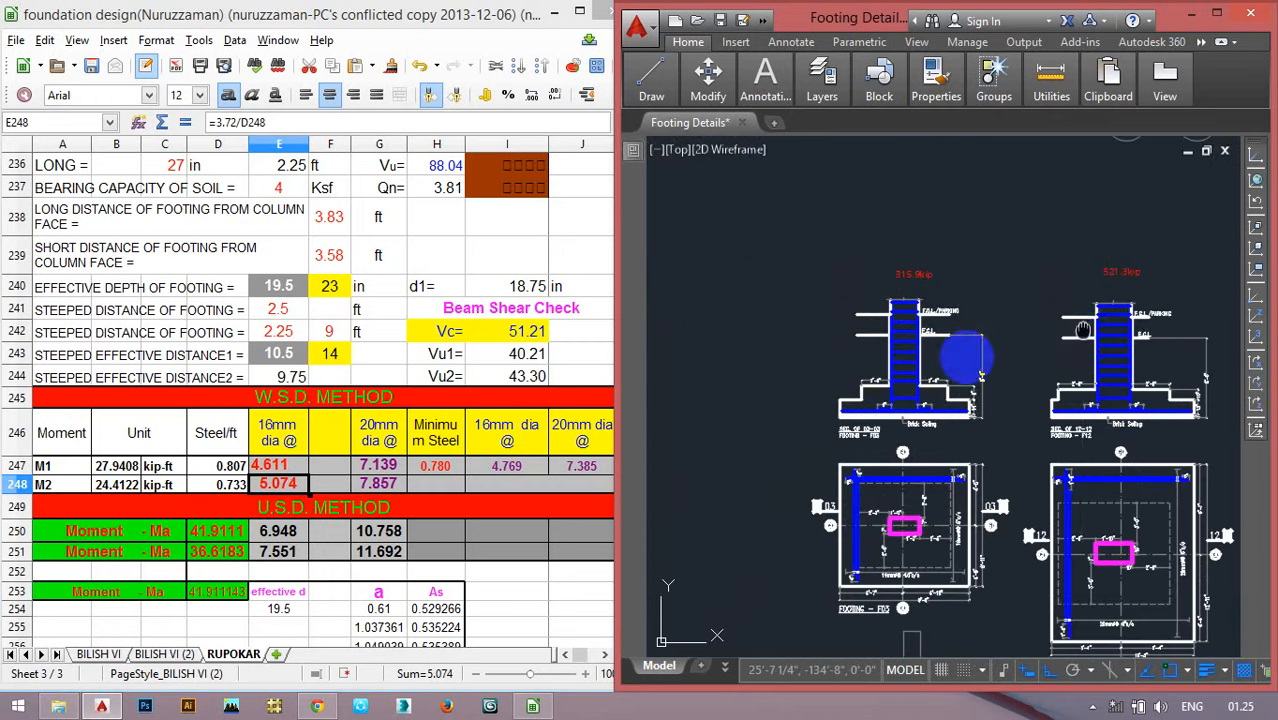
drag(1035, 345, 899, 346)
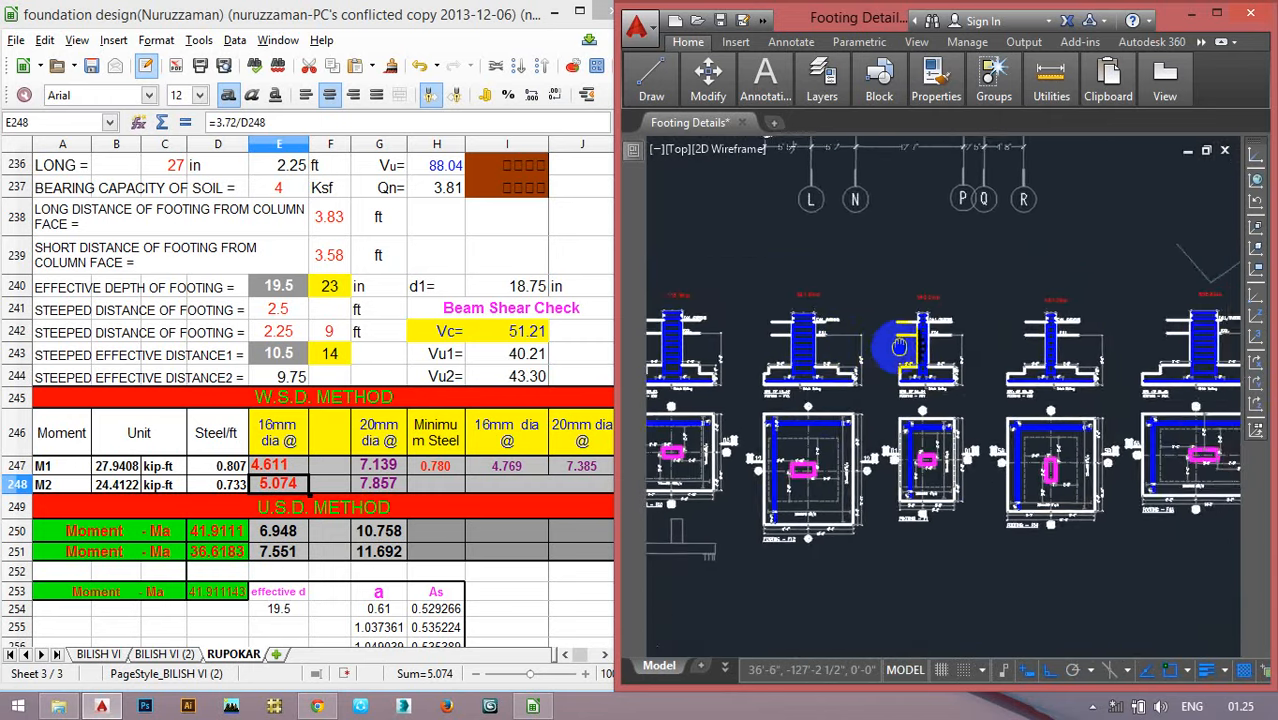
scroll(899, 346, down, 2)
click(1117, 292)
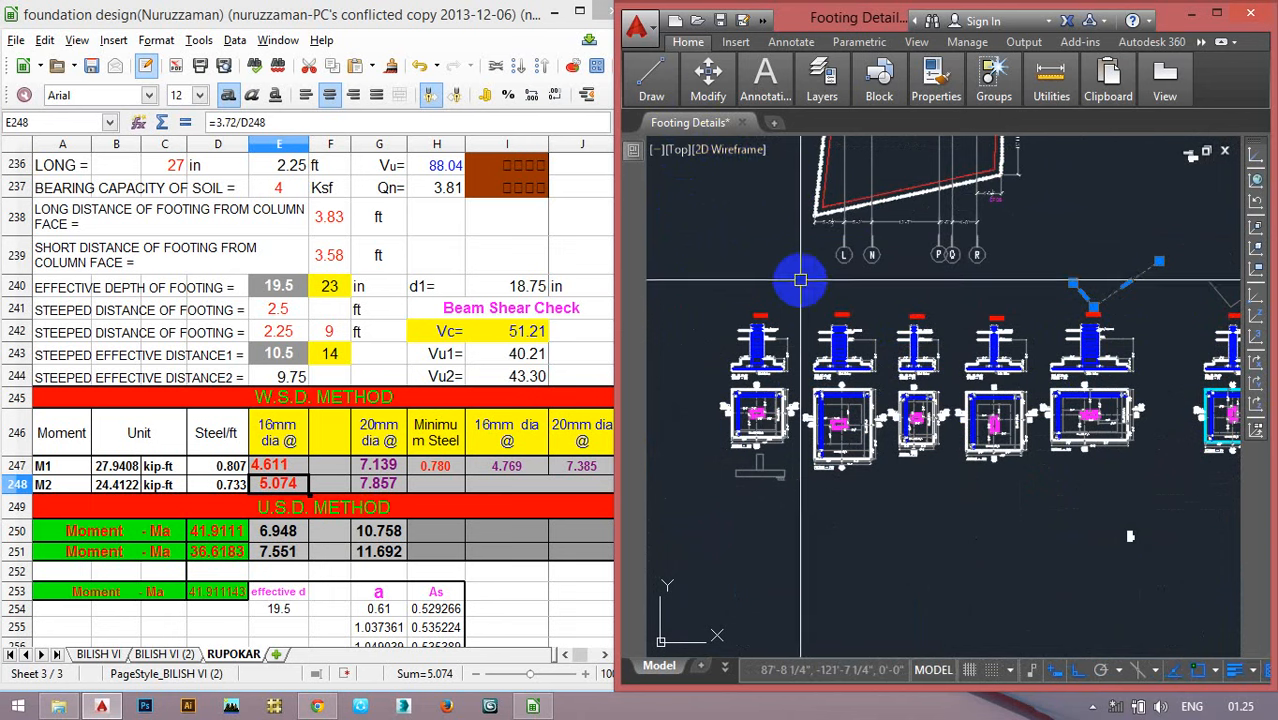
text(co)
key(Return)
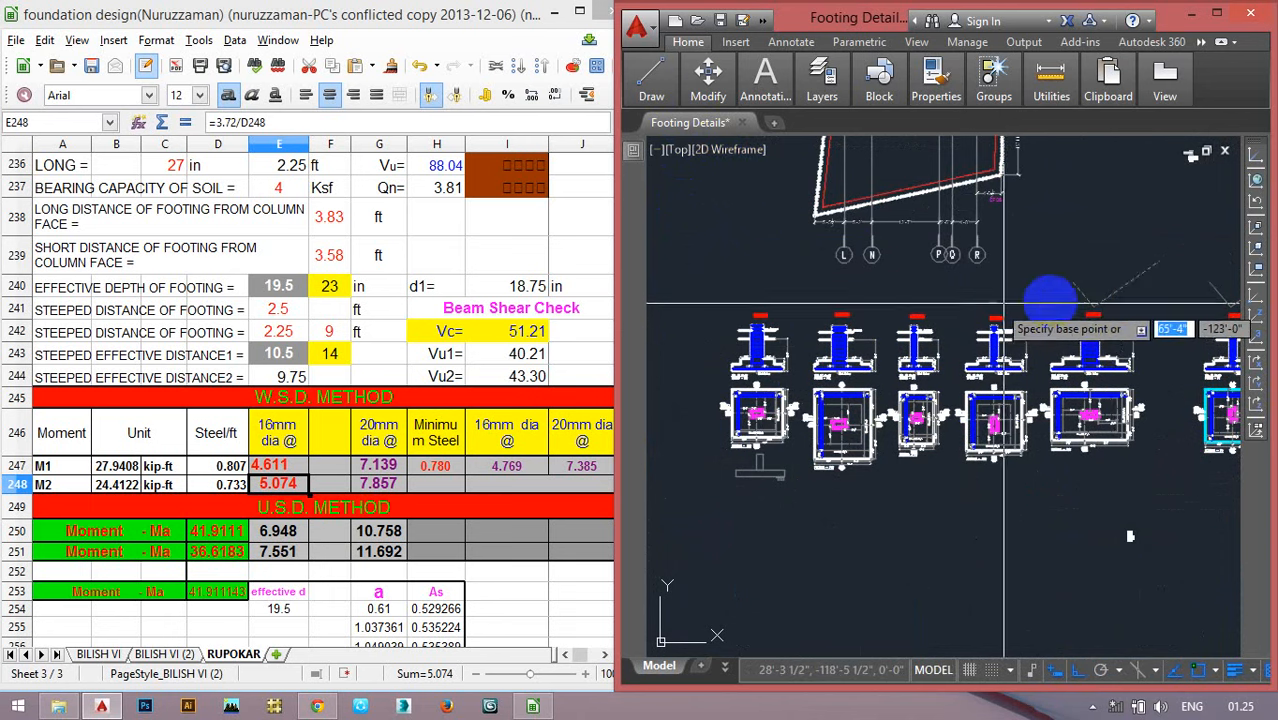
click(1093, 305)
scroll(790, 290, up, 4)
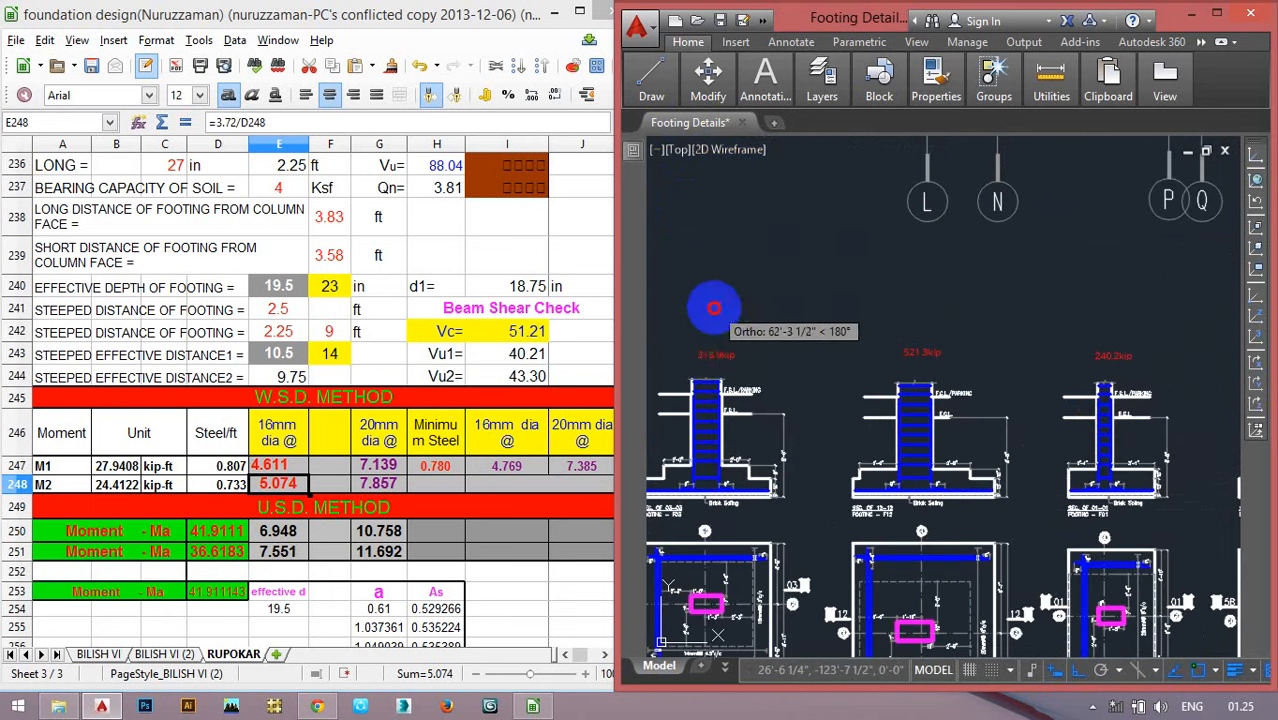
scroll(810, 420, up, 5)
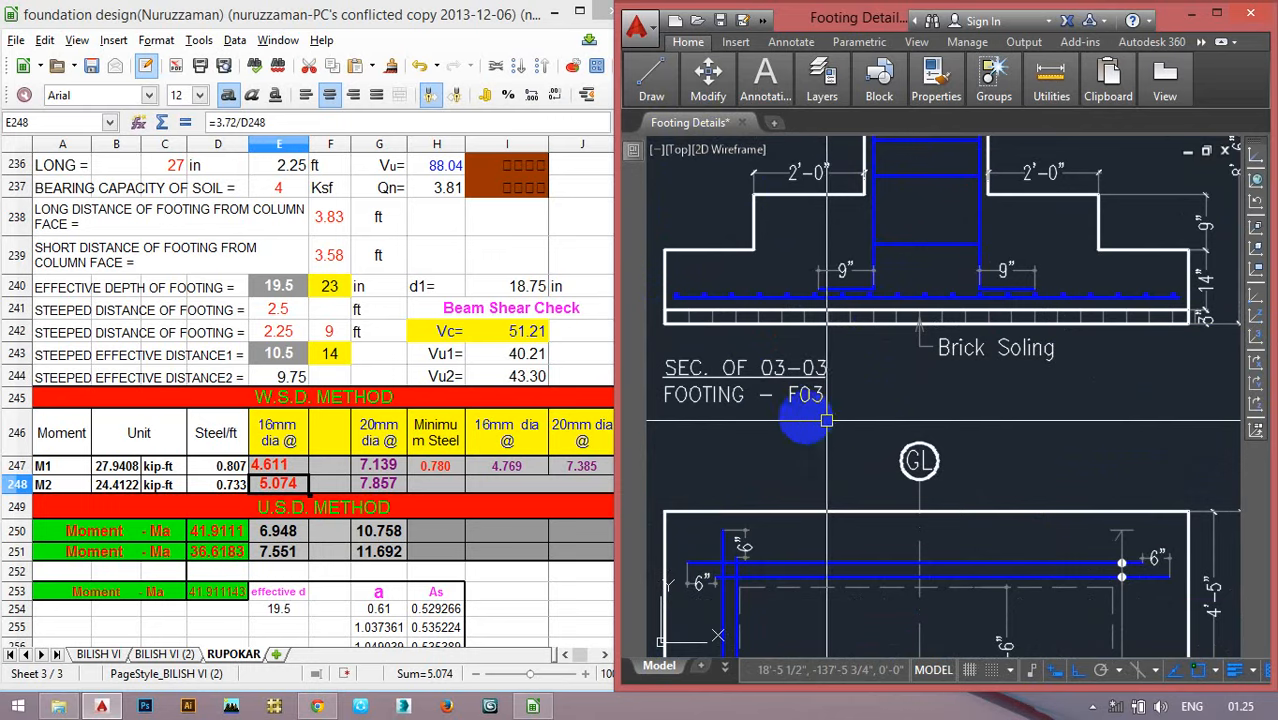
Review the F03 design block in the spreadsheet, from the column data and shear checks to the F242 stepped-depth formula and W.S.D. results.
click(290, 310)
scroll(290, 400, up, 3)
click(165, 242)
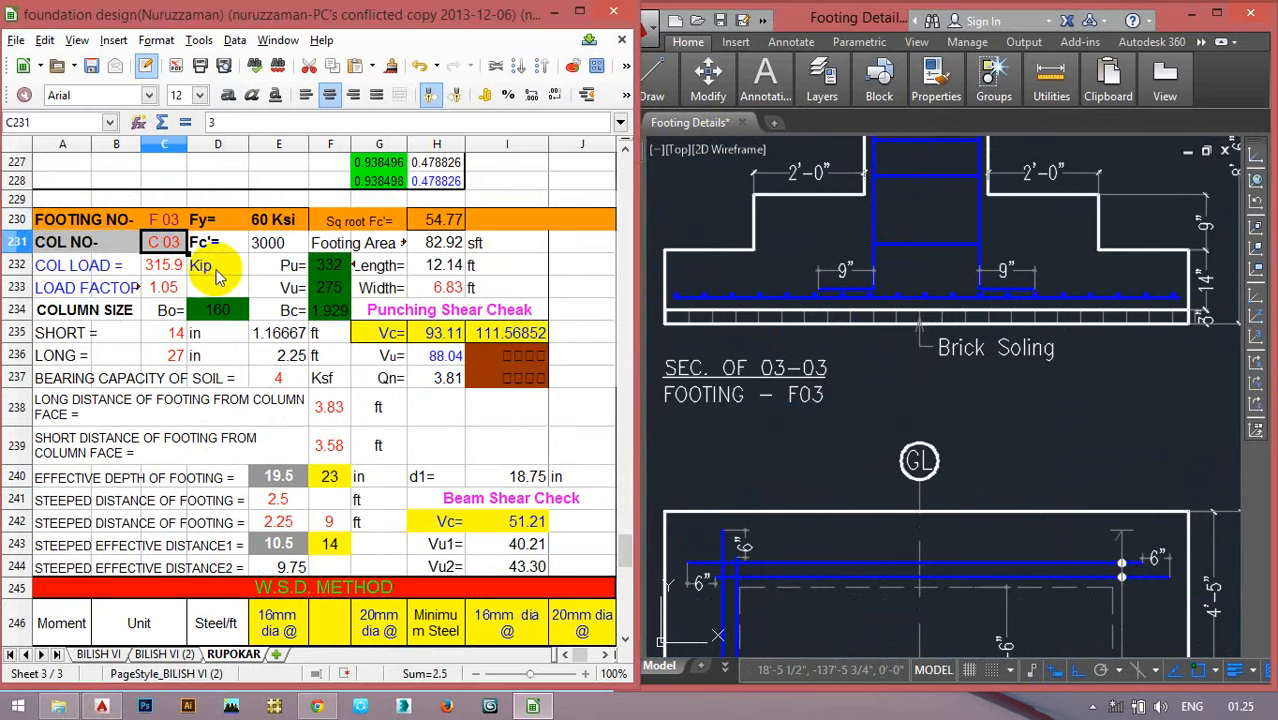
scroll(237, 283, down, 2)
scroll(250, 300, down, 1)
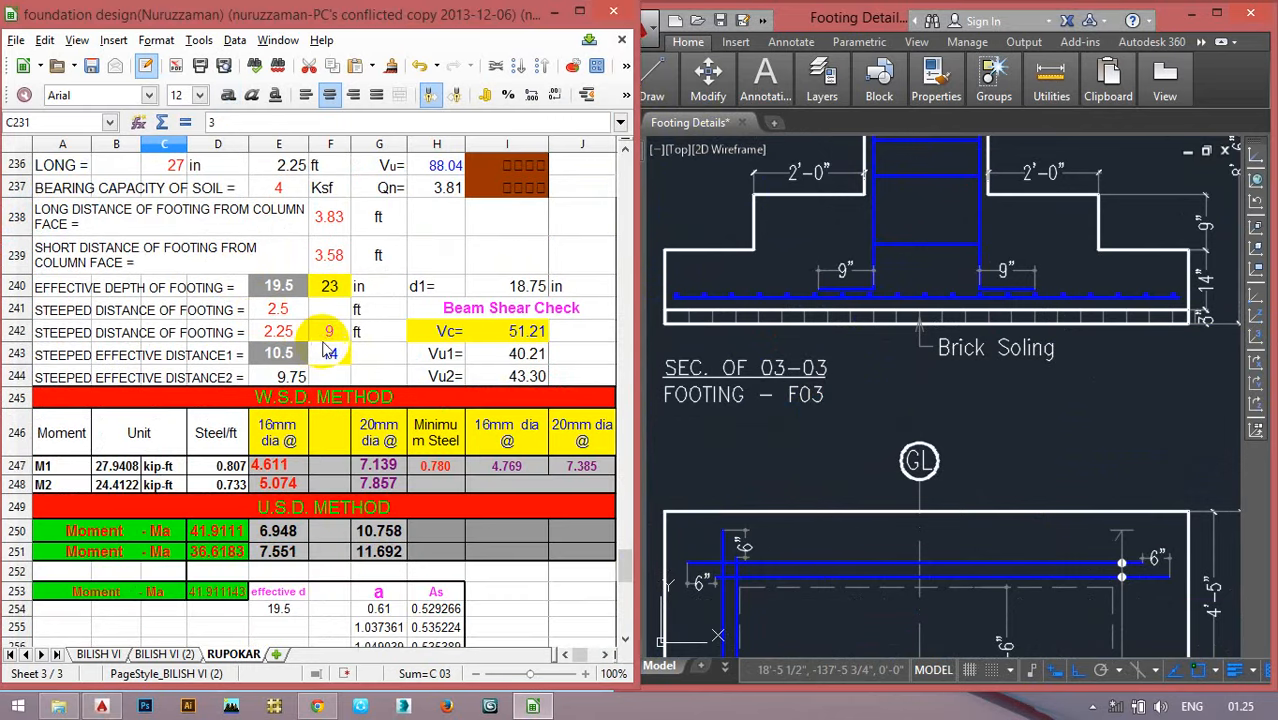
click(330, 324)
scroll(366, 370, up, 1)
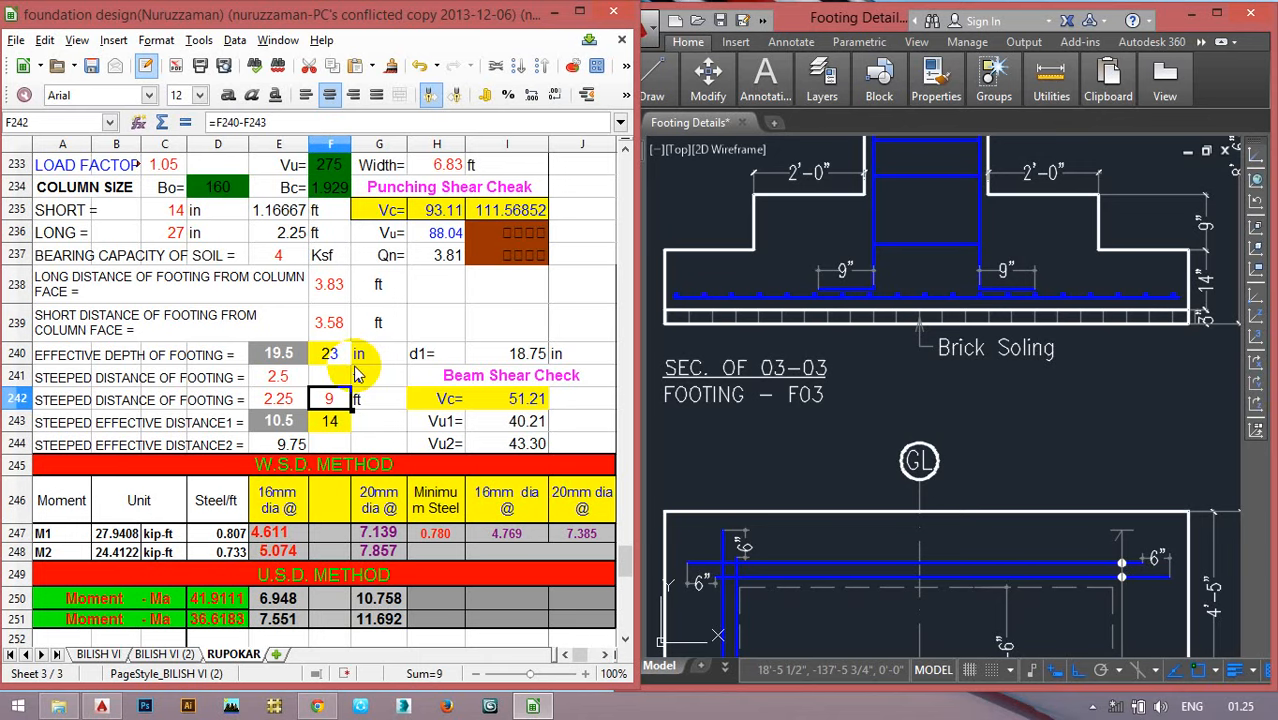
scroll(358, 373, up, 1)
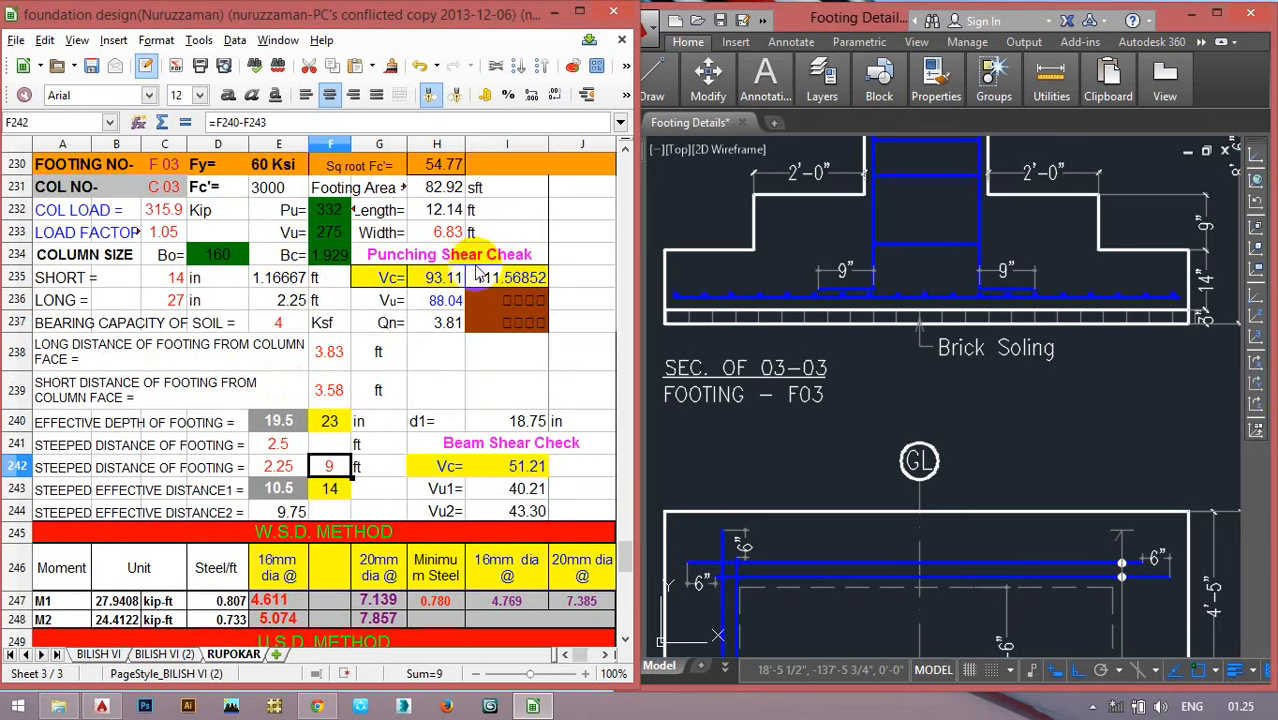
click(400, 448)
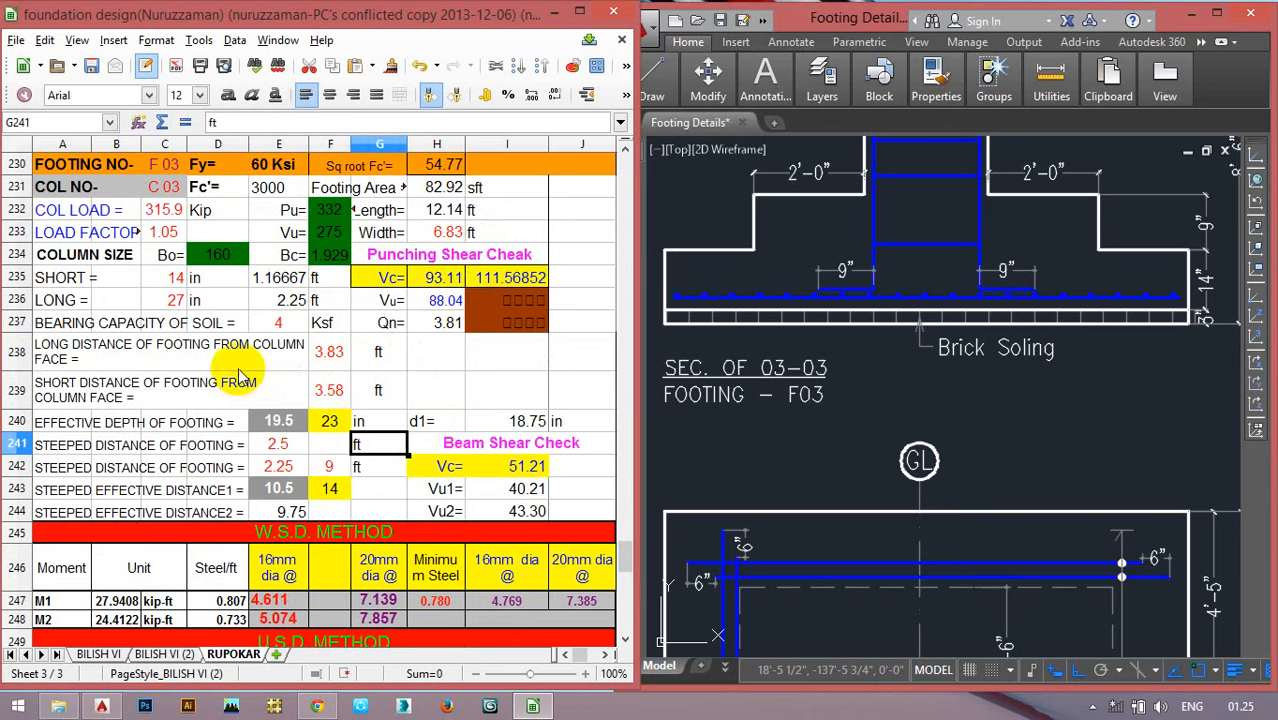
scroll(240, 376, down, 1)
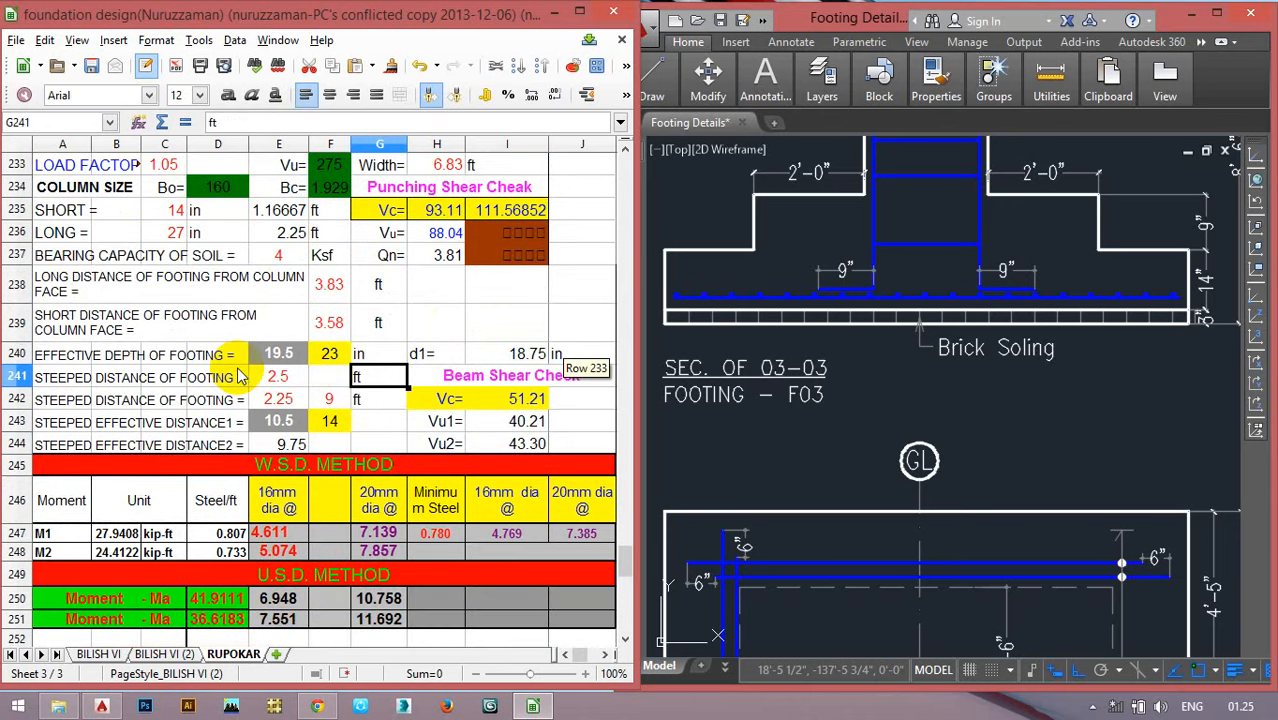
scroll(240, 376, up, 1)
click(193, 258)
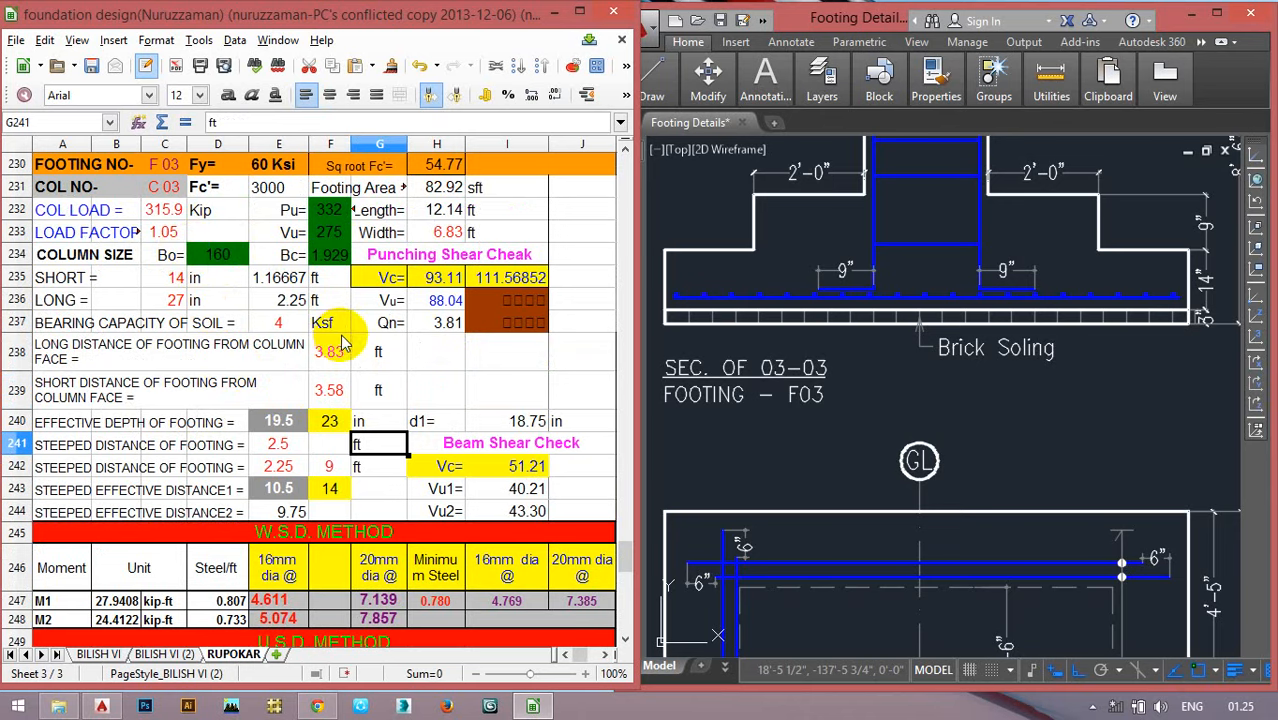
scroll(341, 342, down, 1)
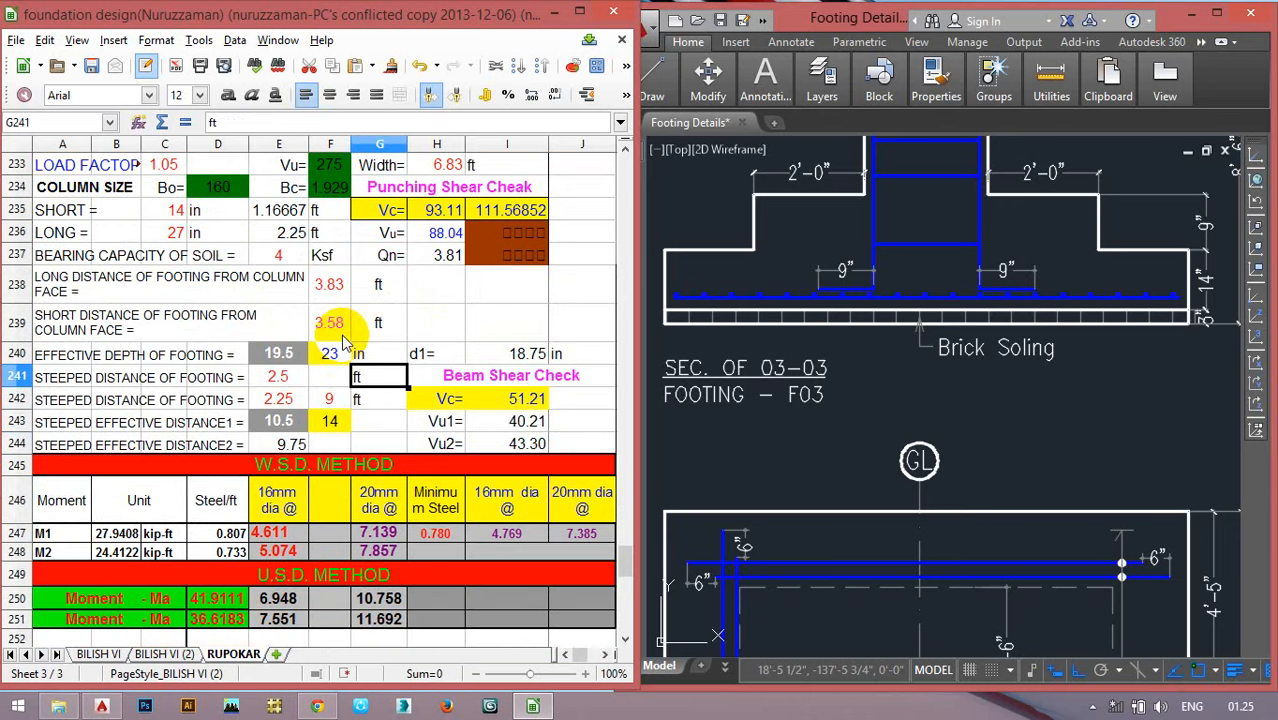
scroll(341, 334, up, 1)
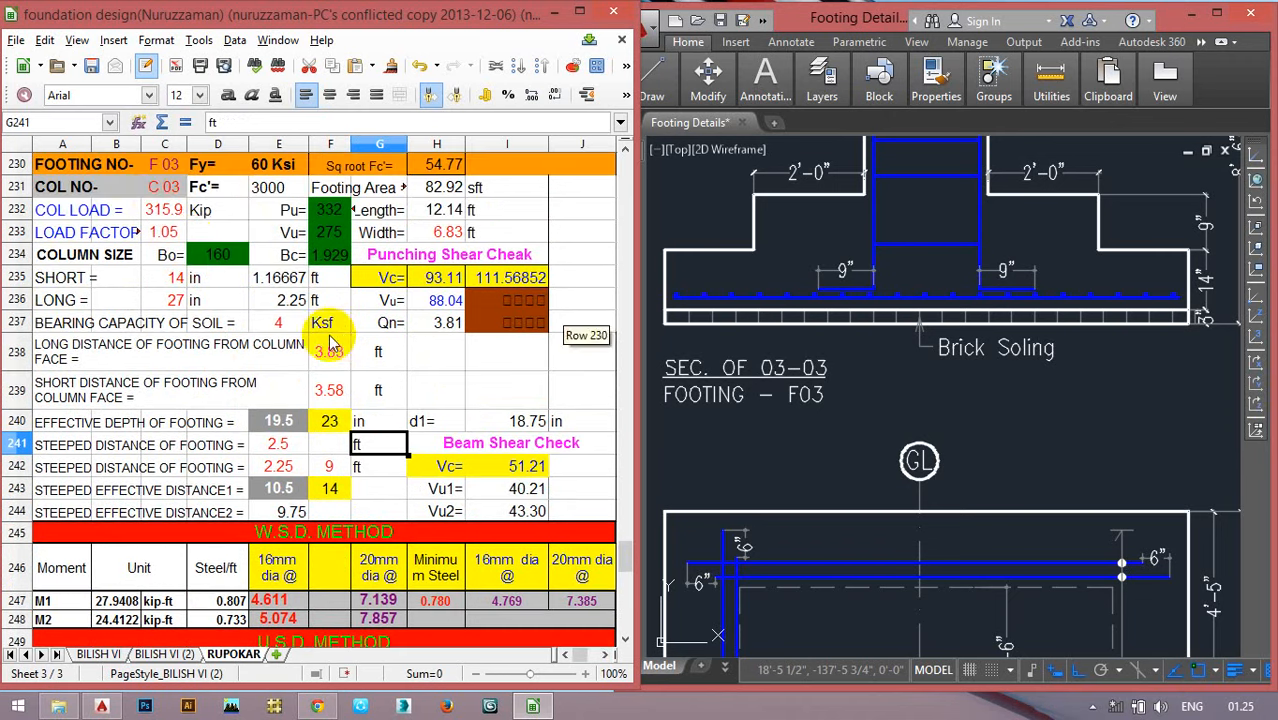
Inspect footing F03's column load in C232 and load factor in C233 without editing them.
click(160, 236)
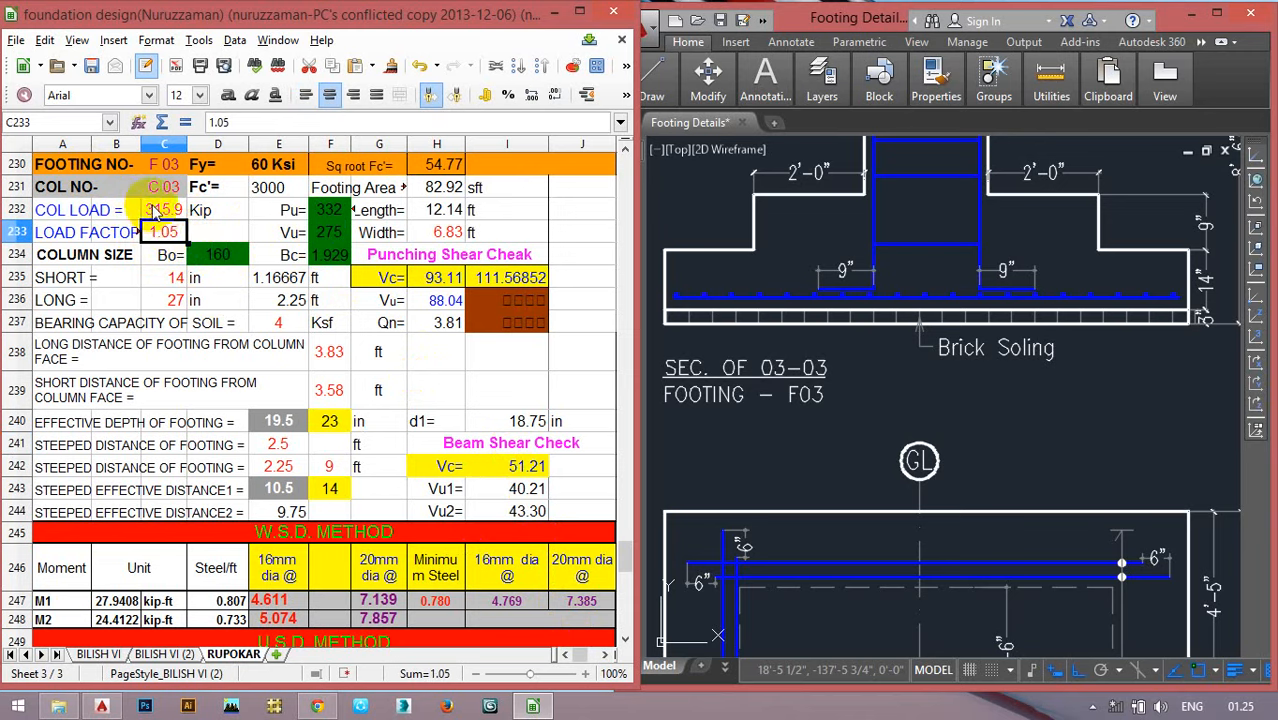
click(163, 210)
click(160, 233)
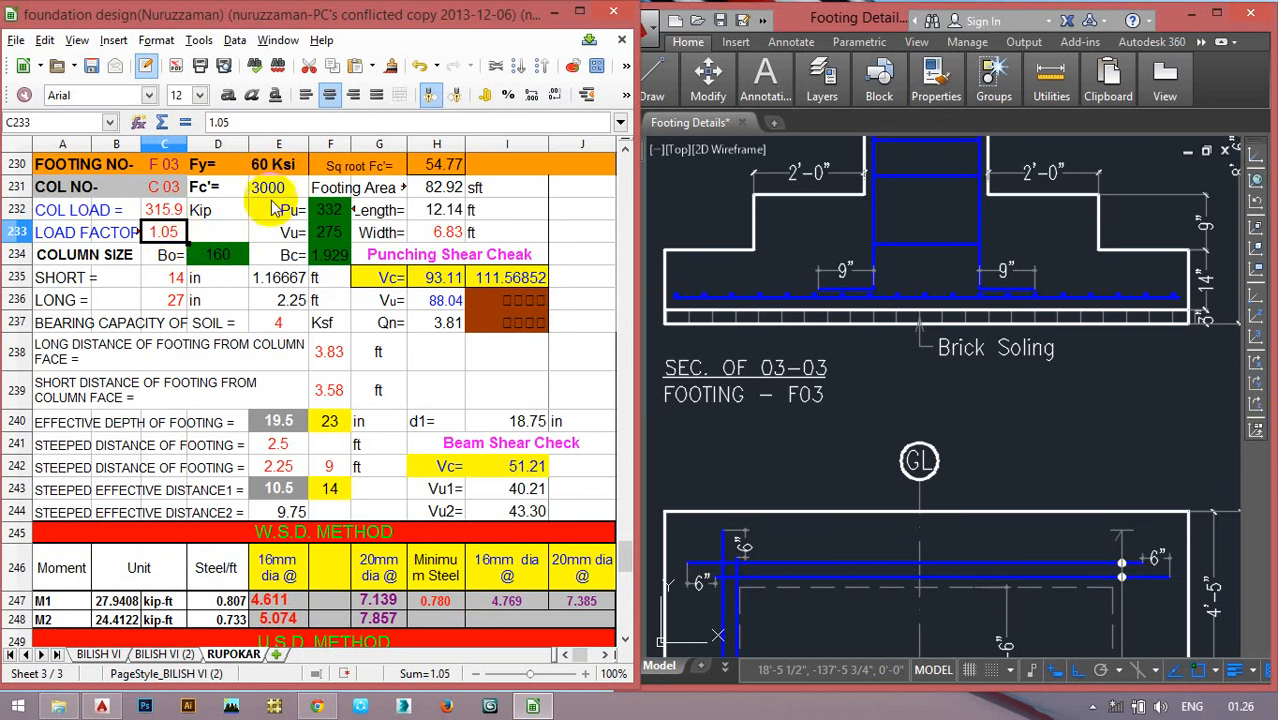
Switch to AutoCAD and examine the F03 section's step thickness, step width and overall depth dimensions, then return to the spreadsheet.
click(905, 398)
scroll(852, 390, down, 2)
scroll(1102, 235, up, 4)
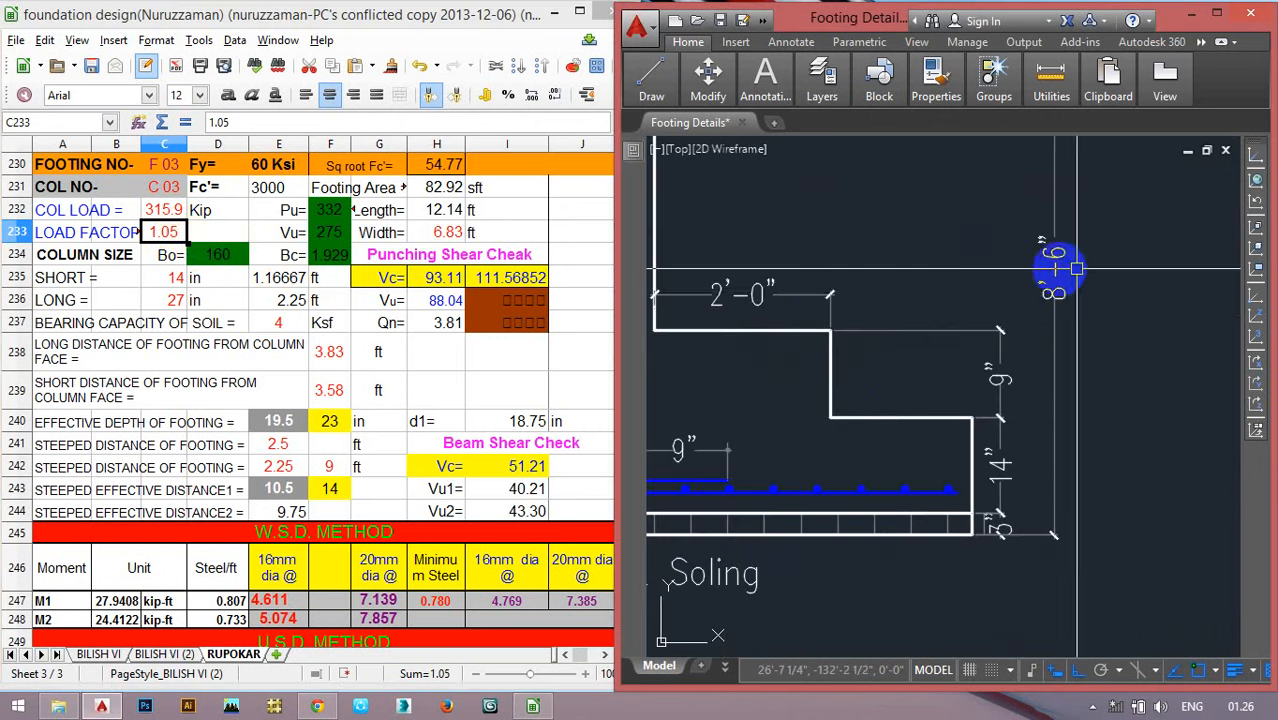
scroll(1020, 500, down, 2)
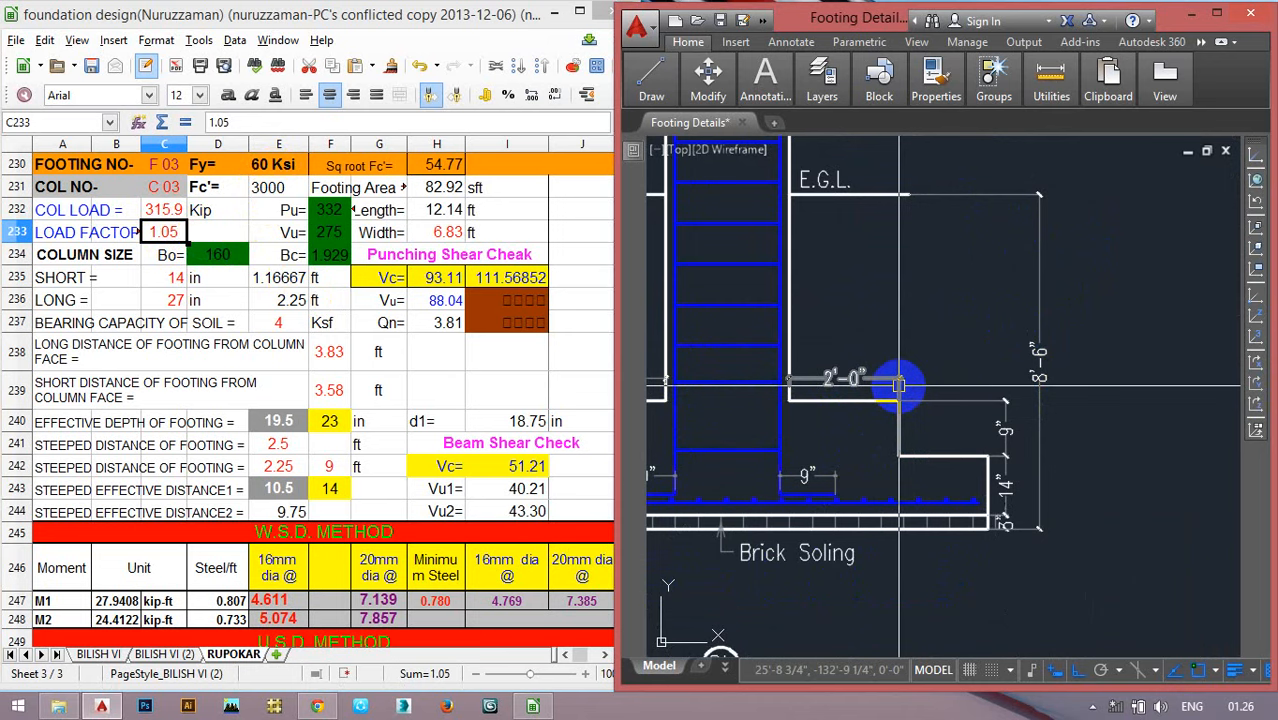
click(485, 355)
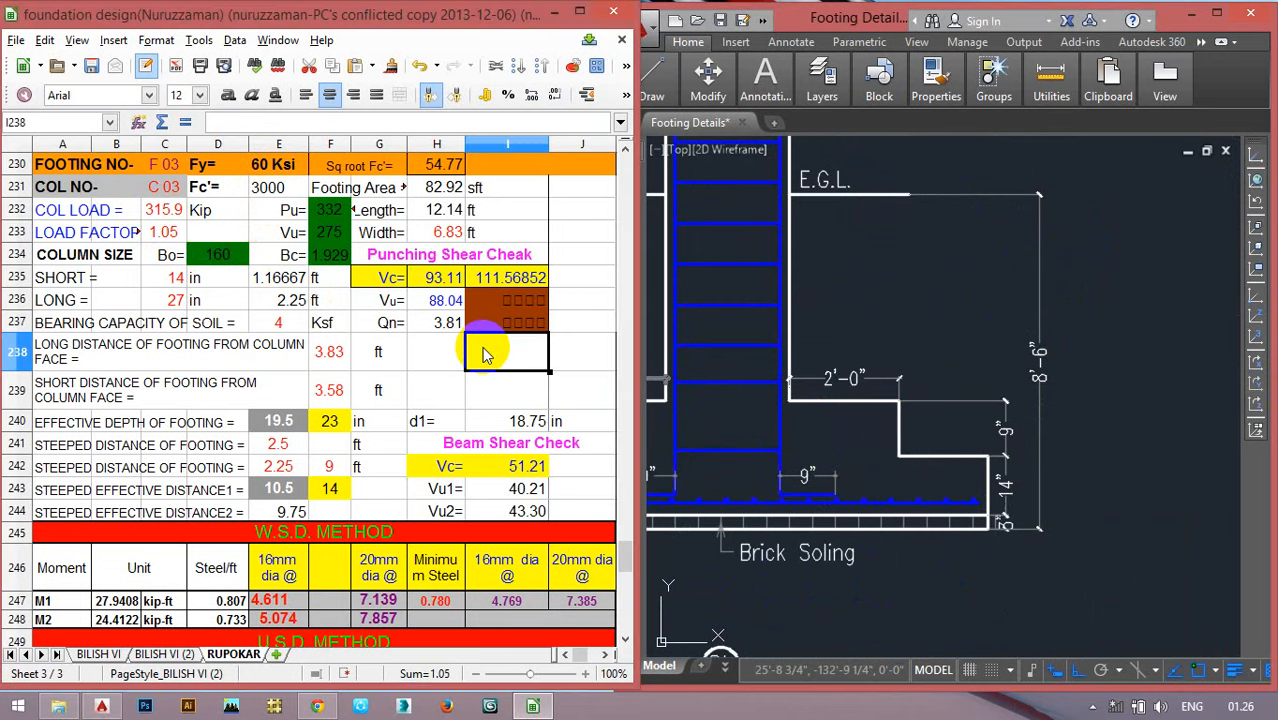